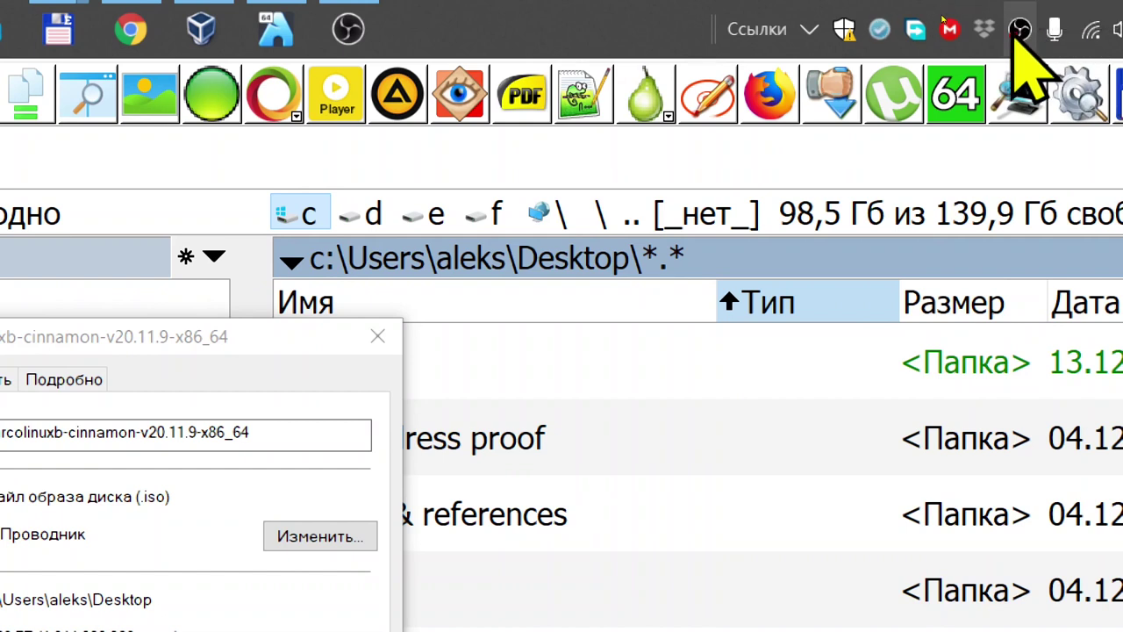
- Stop the OBS screen recording from its tray icon menu
right_click(1018, 32)
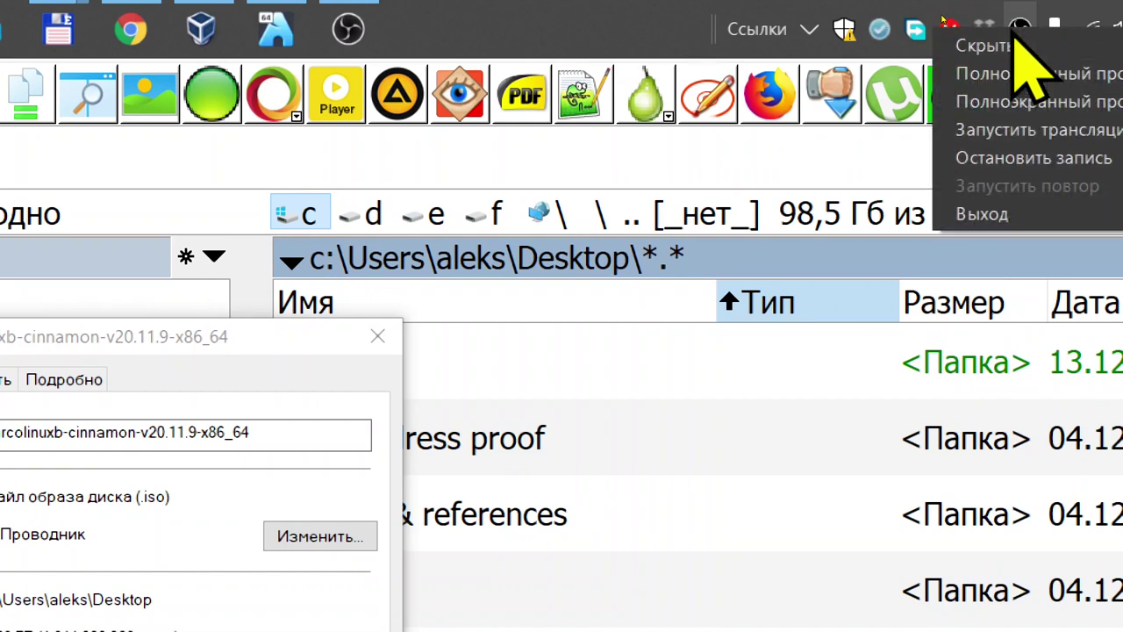
click(948, 158)
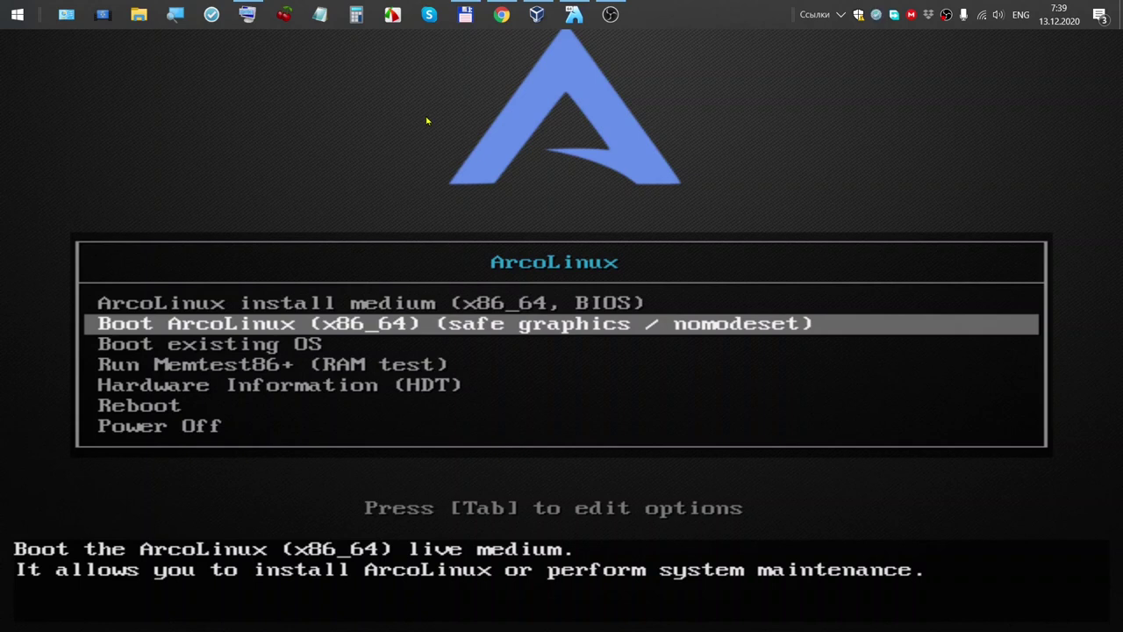
- Dismiss the mouse-capture notice and highlight the ArcoLinux install medium (x86_64, BIOS) boot entry
click(460, 301)
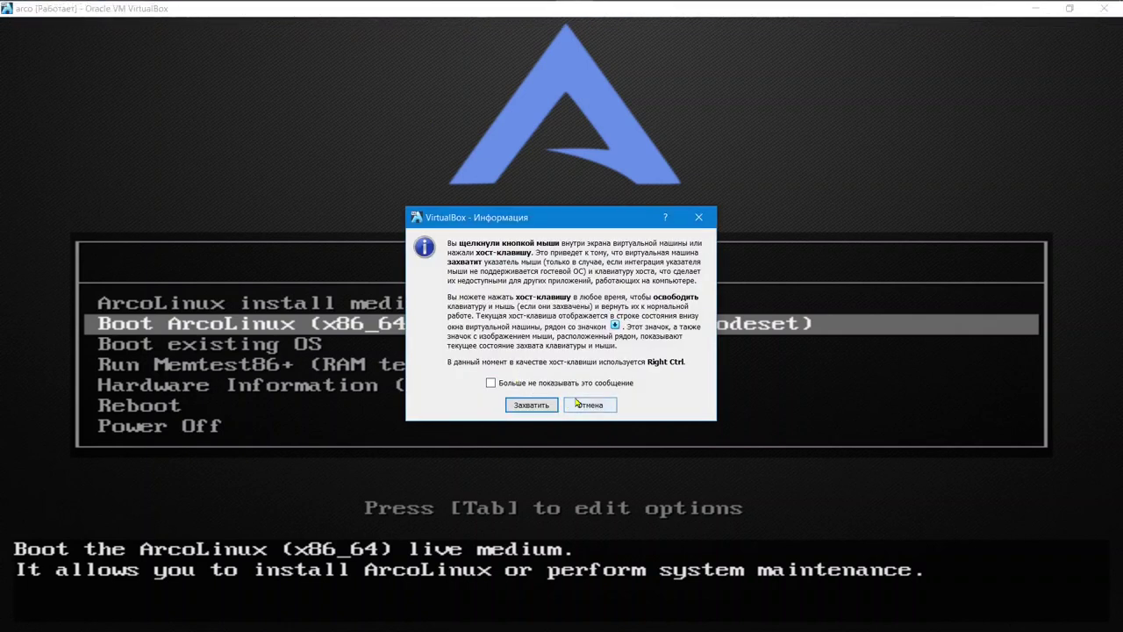
click(587, 404)
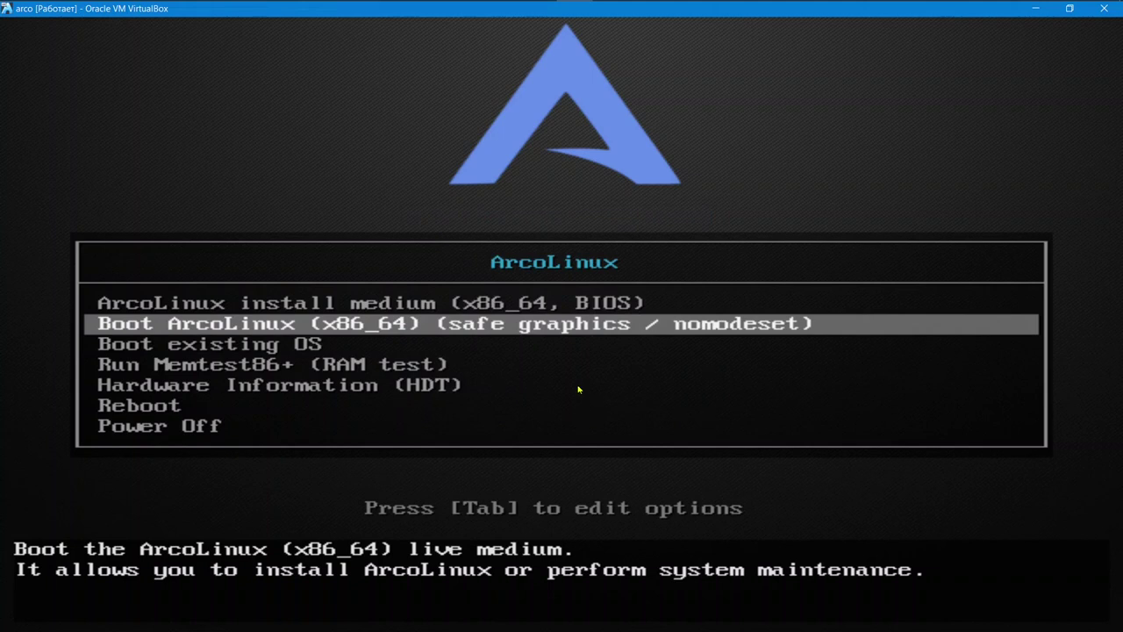
key(Up)
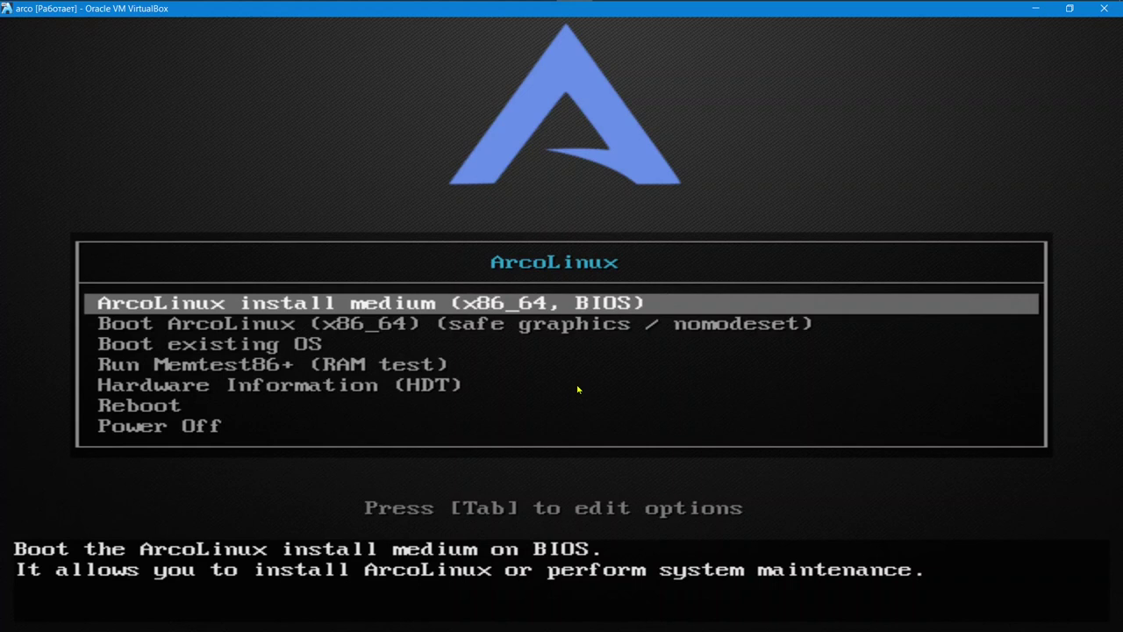
- Boot the install medium and close the 'Check your video drivers' notification
key(Return)
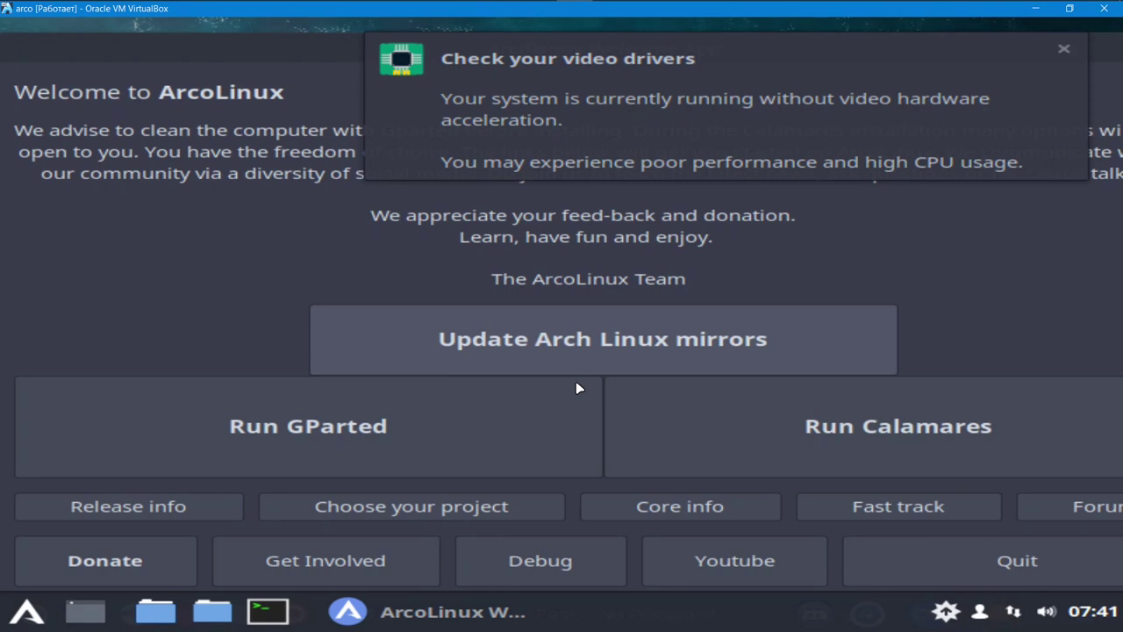
click(1065, 50)
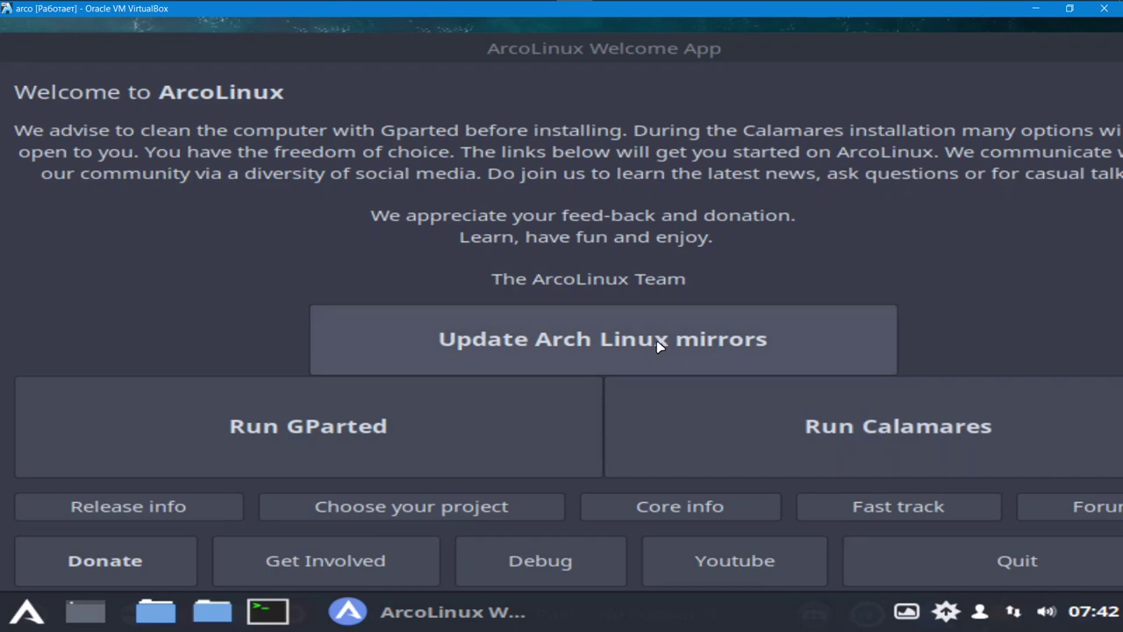
- Update the Arch Linux mirrors, then minimize the Welcome App to the taskbar
click(656, 340)
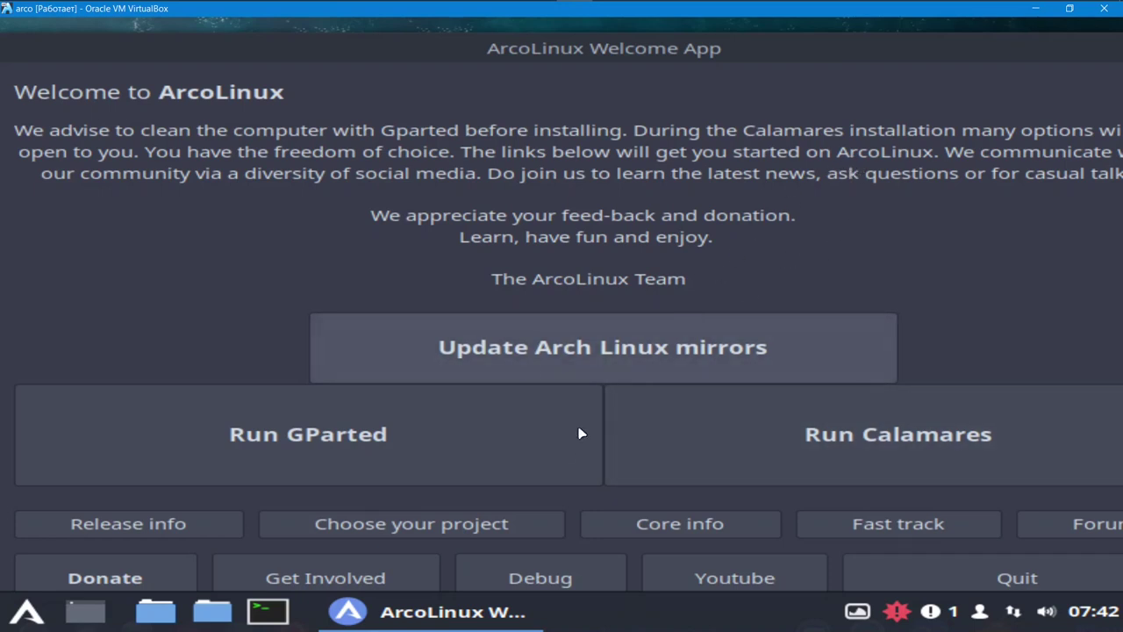
right_click(456, 621)
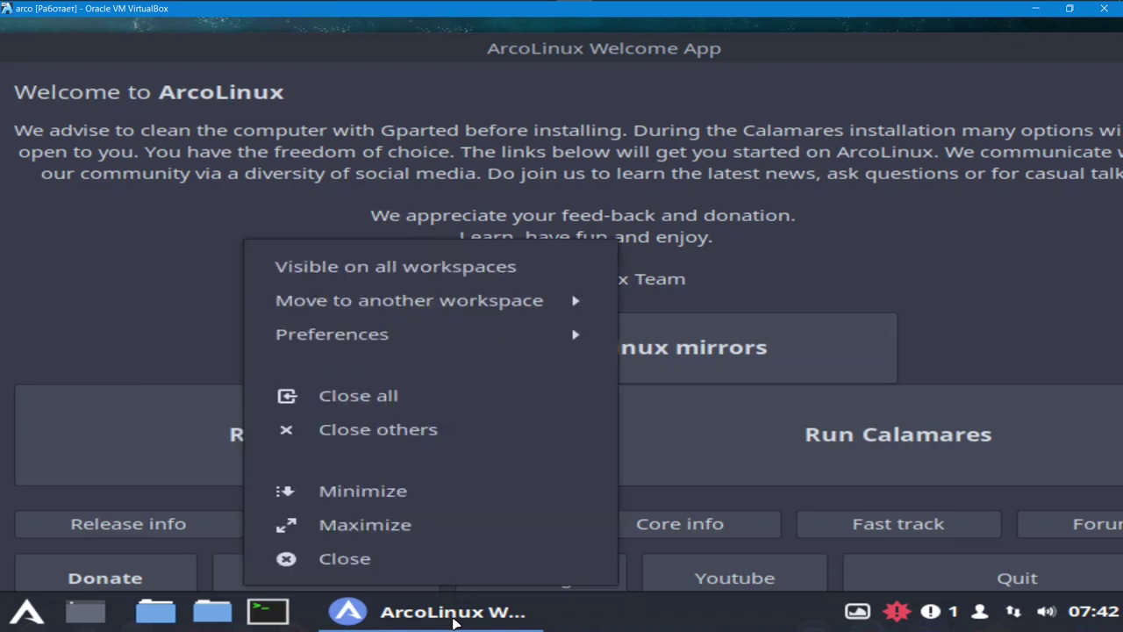
click(457, 501)
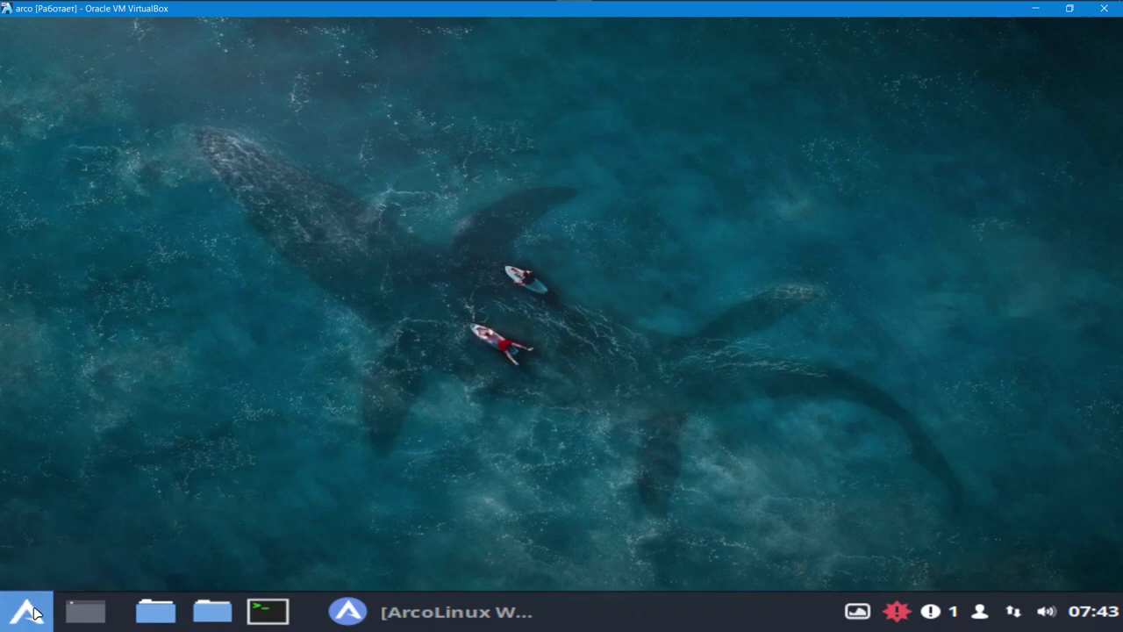
- Browse the Sound & Video menu applications, then restore the Welcome App from the taskbar
click(36, 613)
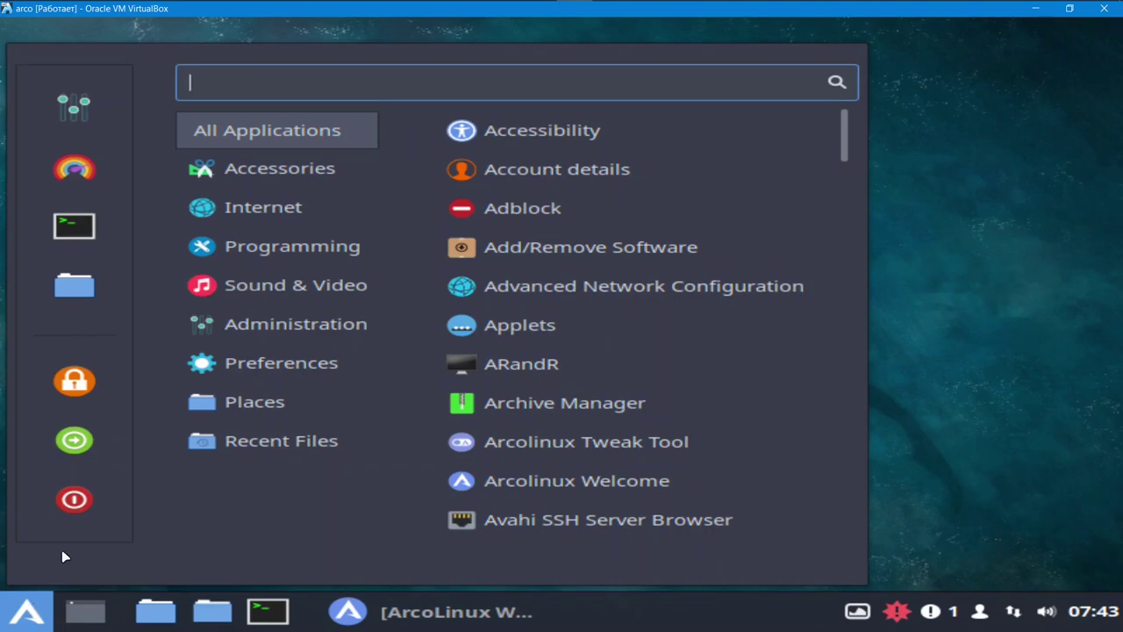
click(326, 286)
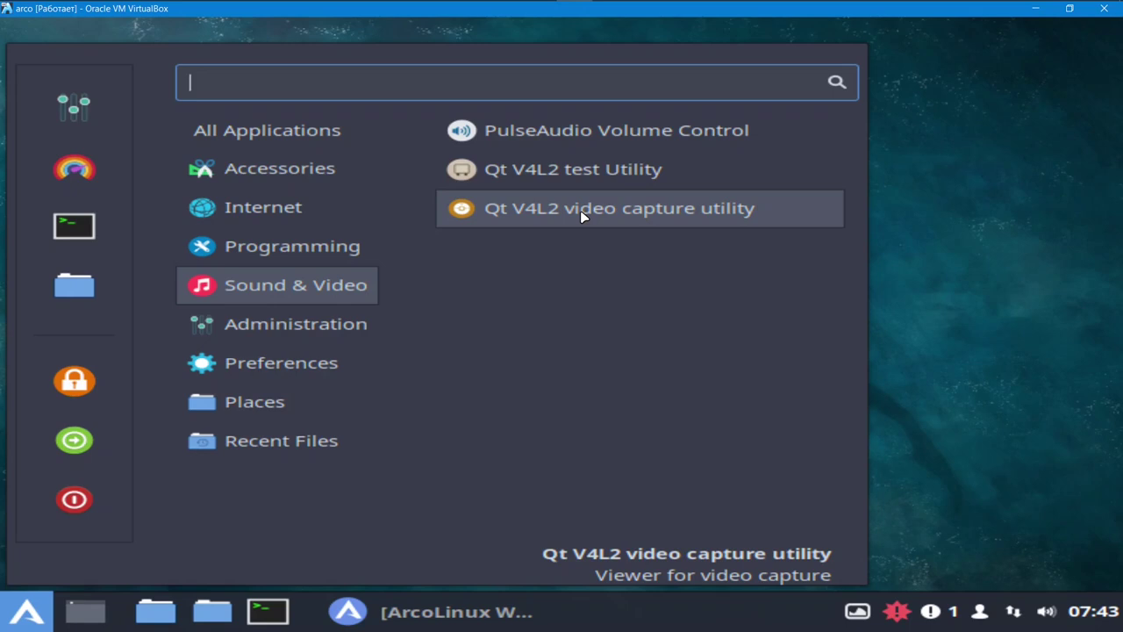
click(582, 217)
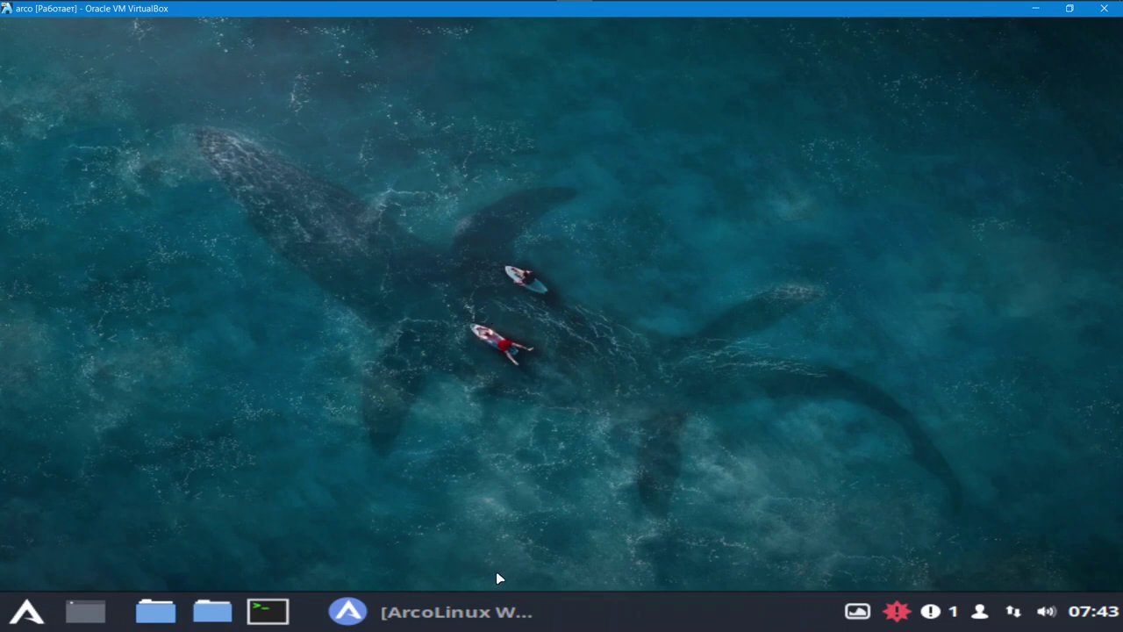
click(446, 617)
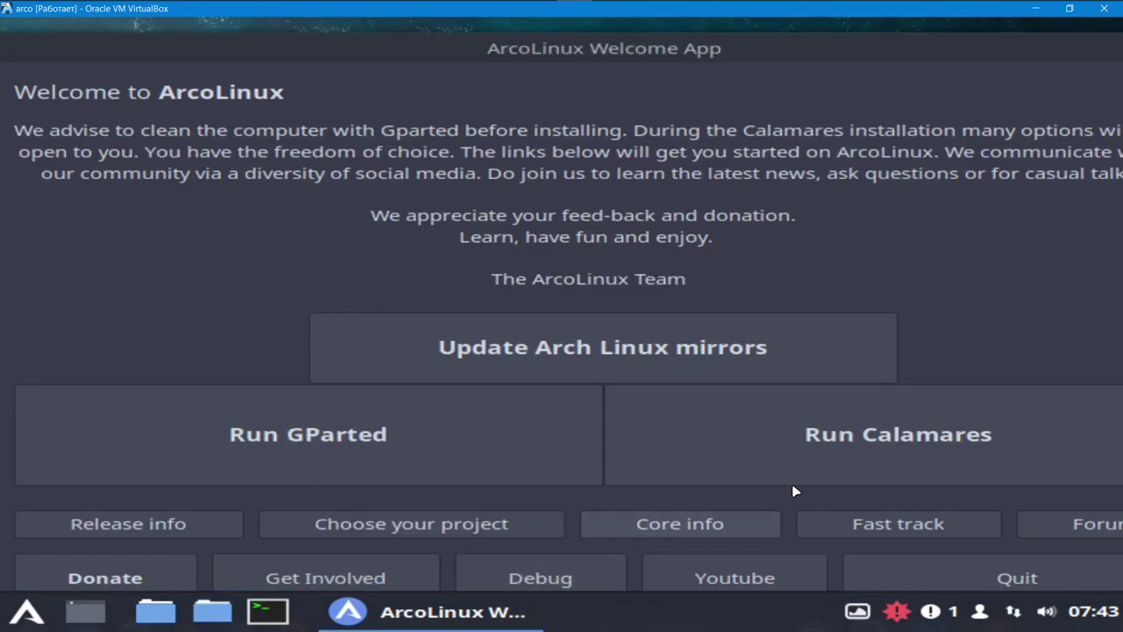
- Launch Calamares, set its language to русский, and continue to the Kernel page
click(843, 450)
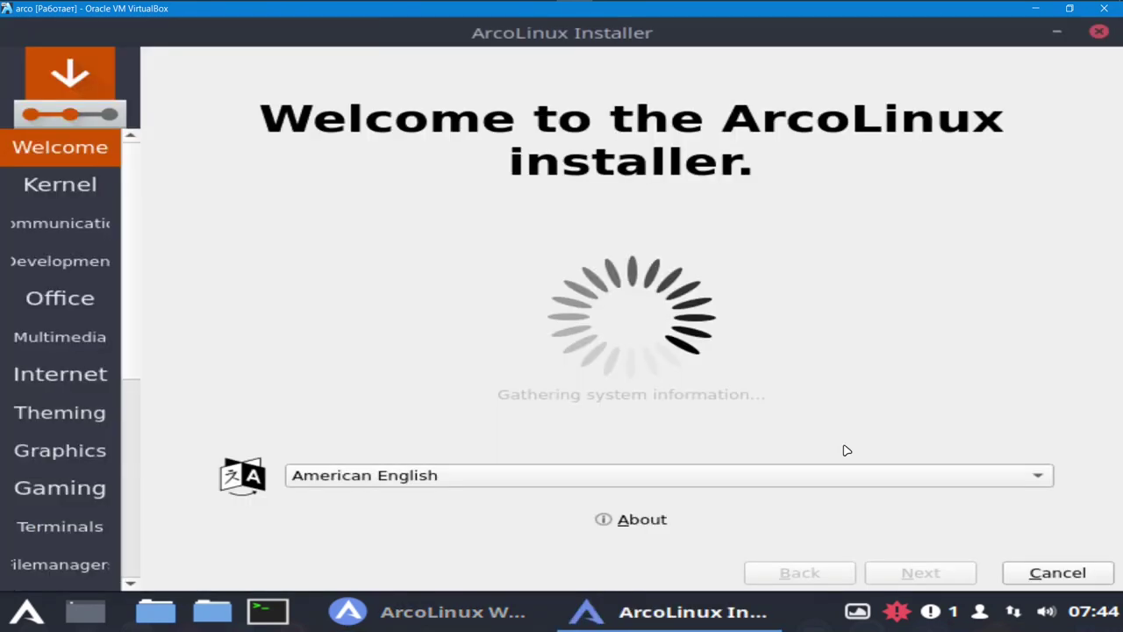
click(1043, 482)
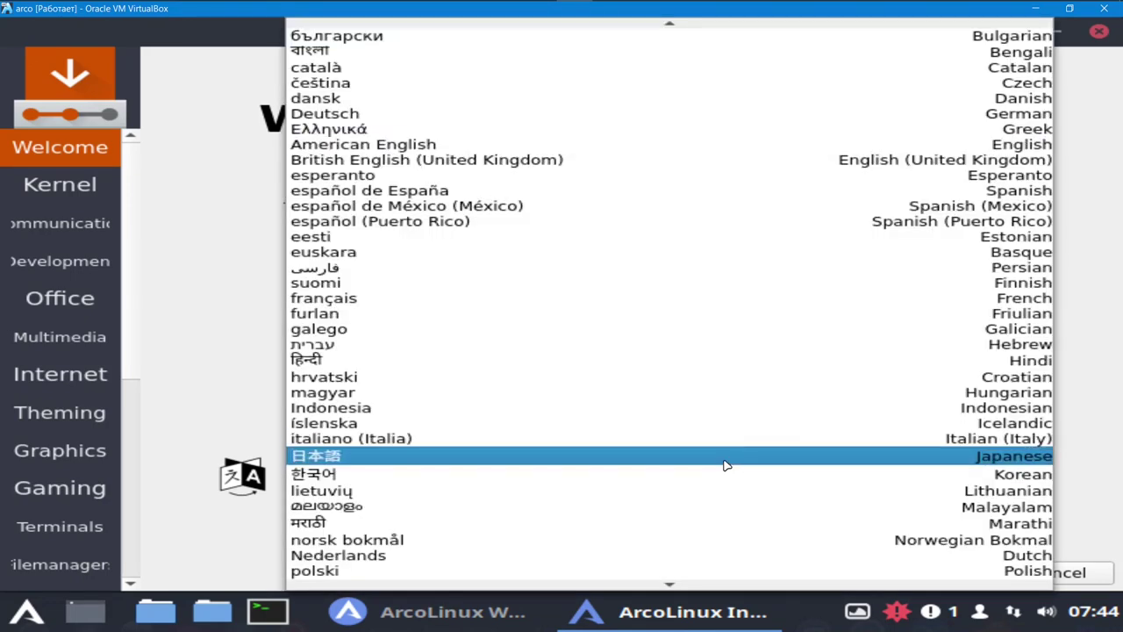
scroll(672, 490, down, 4)
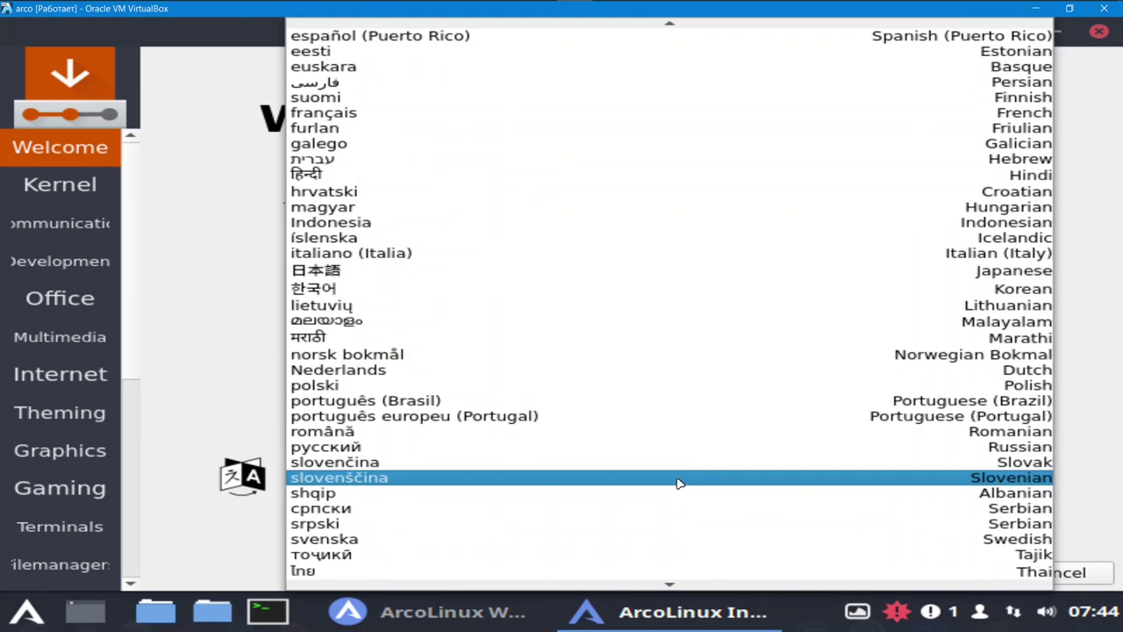
click(610, 448)
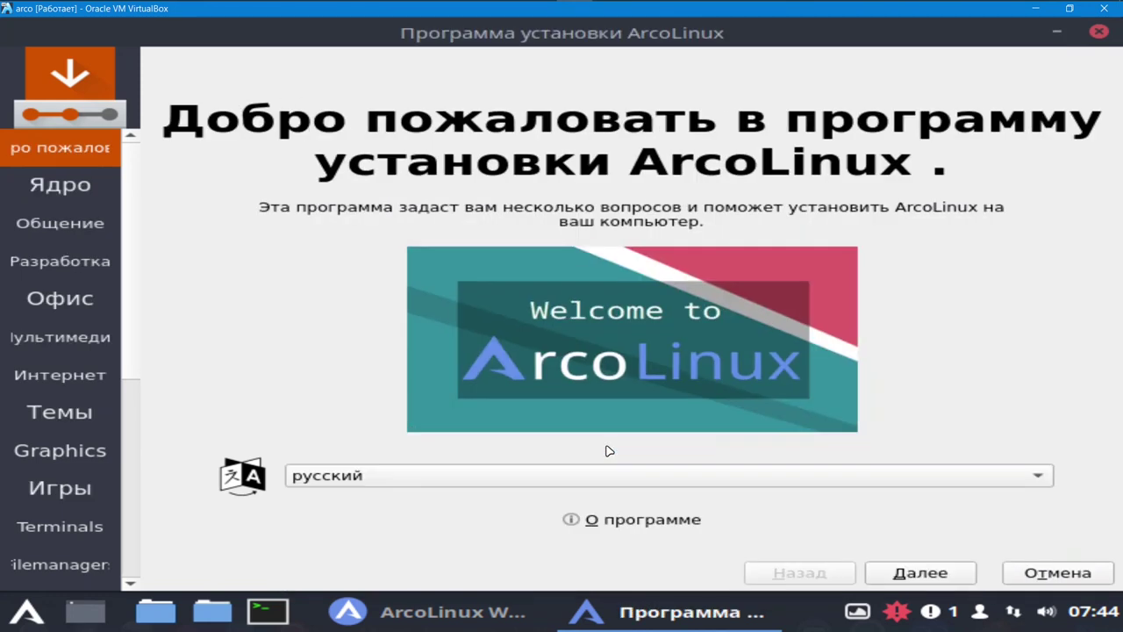
click(922, 573)
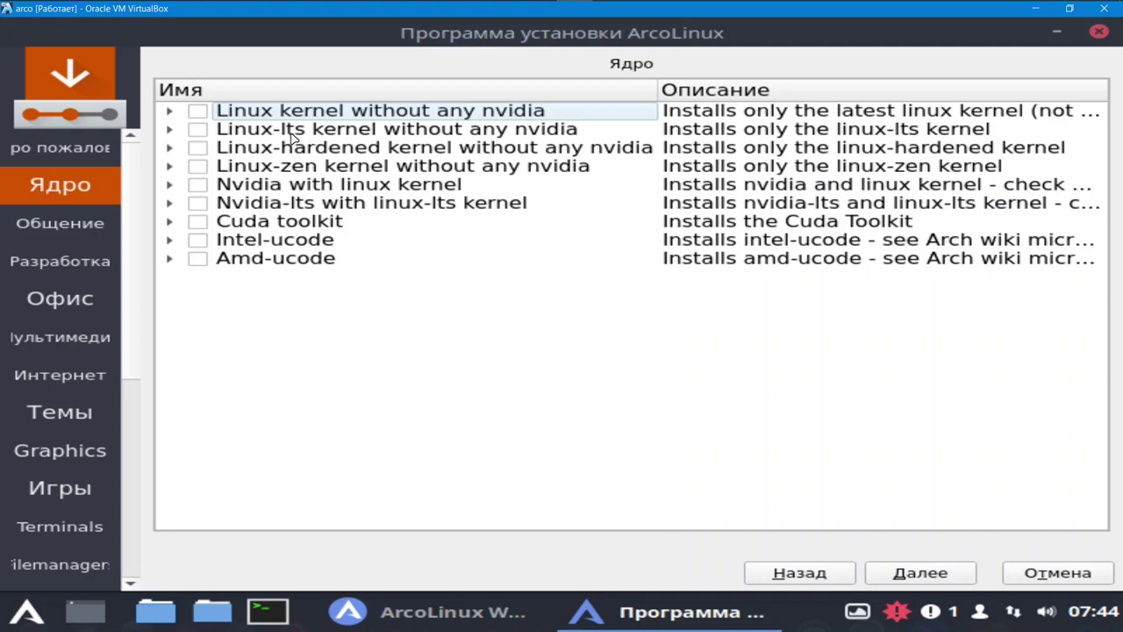
- Tick the Linux-lts kernel and Intel-ucode, then continue to the communication page
click(198, 131)
click(201, 241)
click(921, 575)
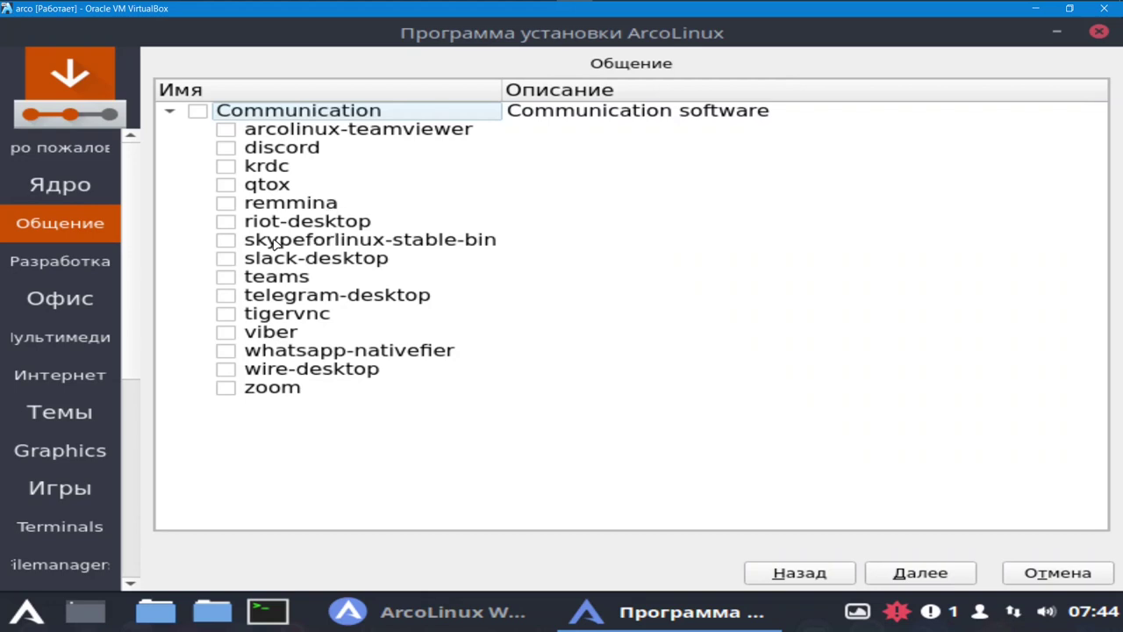
- Tick skypeforlinux-stable-bin, whatsapp-nativefier, wire-desktop and telegram-desktop, then continue to Development
click(228, 241)
click(227, 352)
click(227, 370)
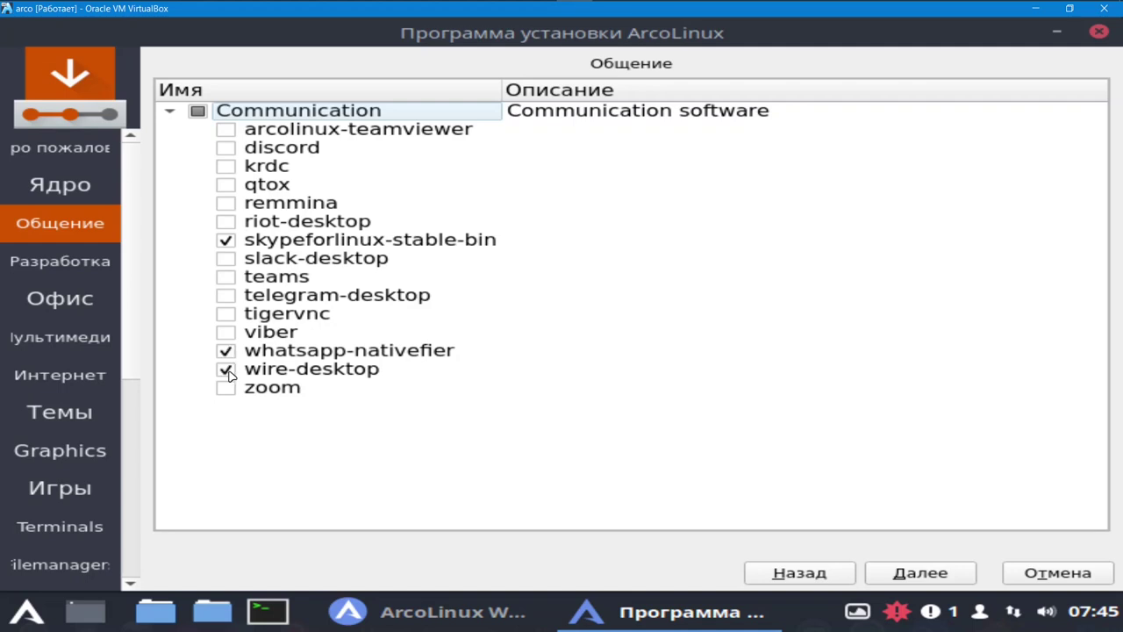
click(232, 295)
click(939, 574)
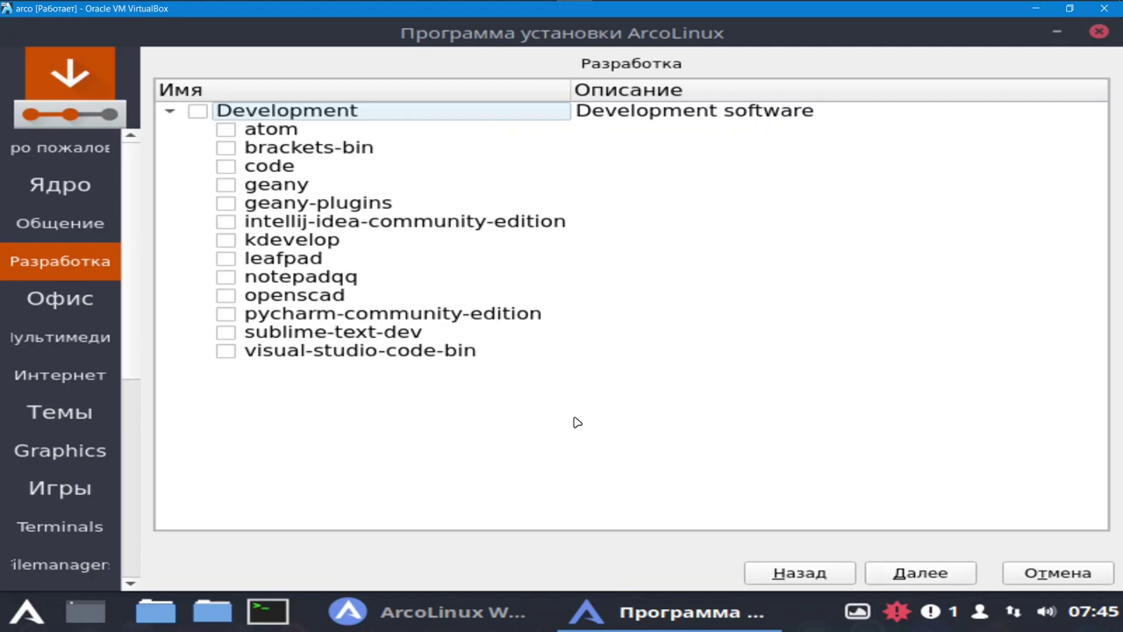
- Tick leafpad and notepadqq on Development and WPS Office on Office, then continue
click(232, 262)
click(237, 279)
click(236, 279)
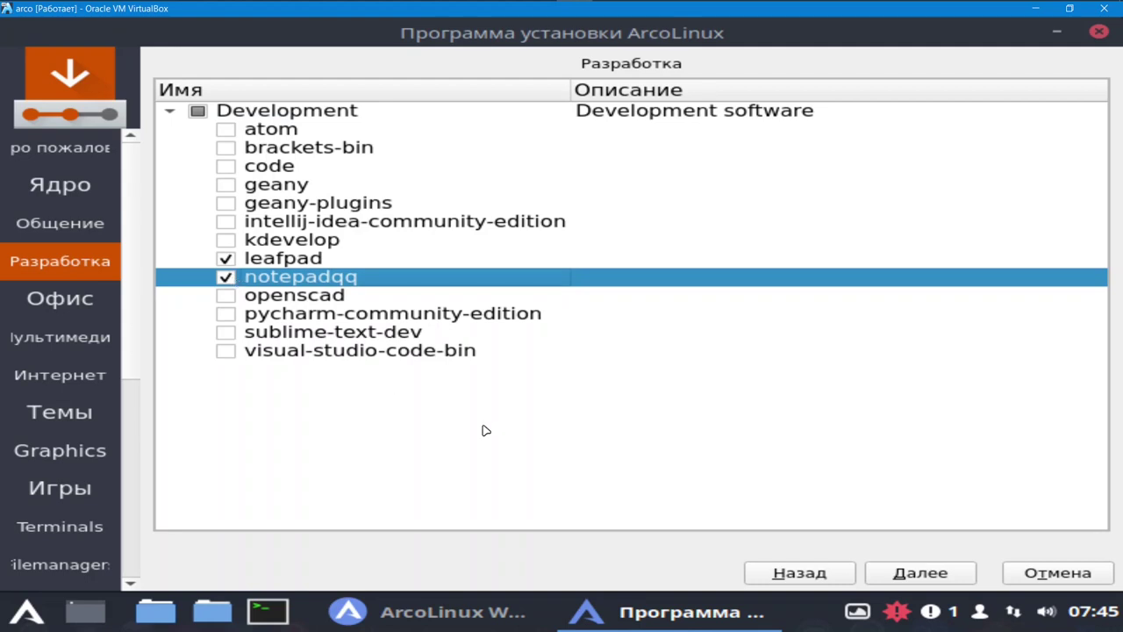
click(919, 575)
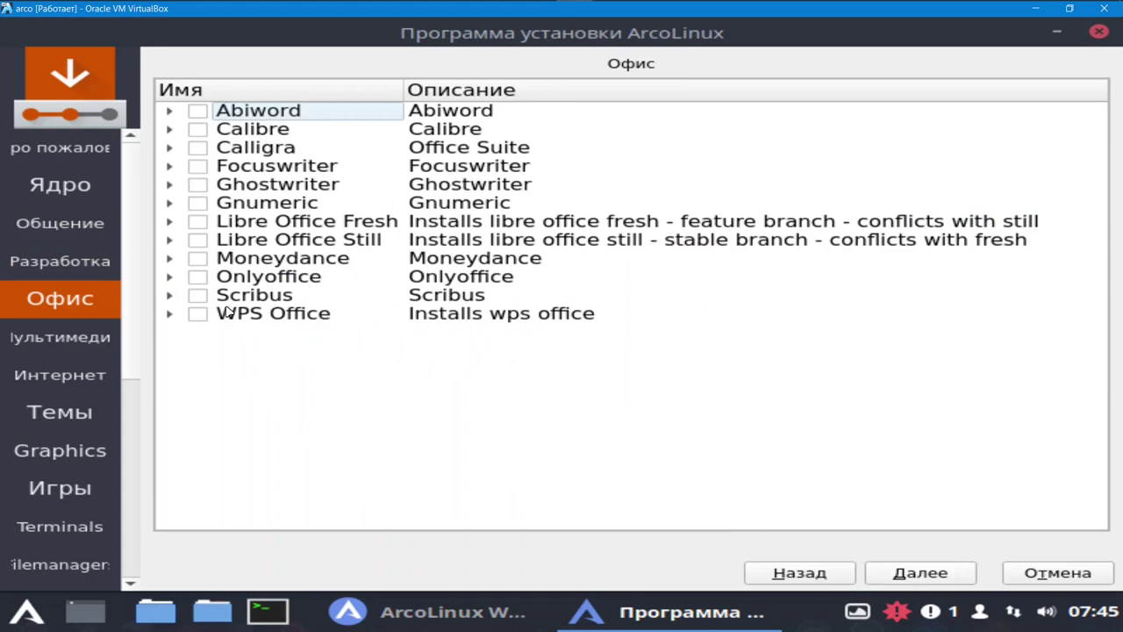
click(197, 315)
click(921, 573)
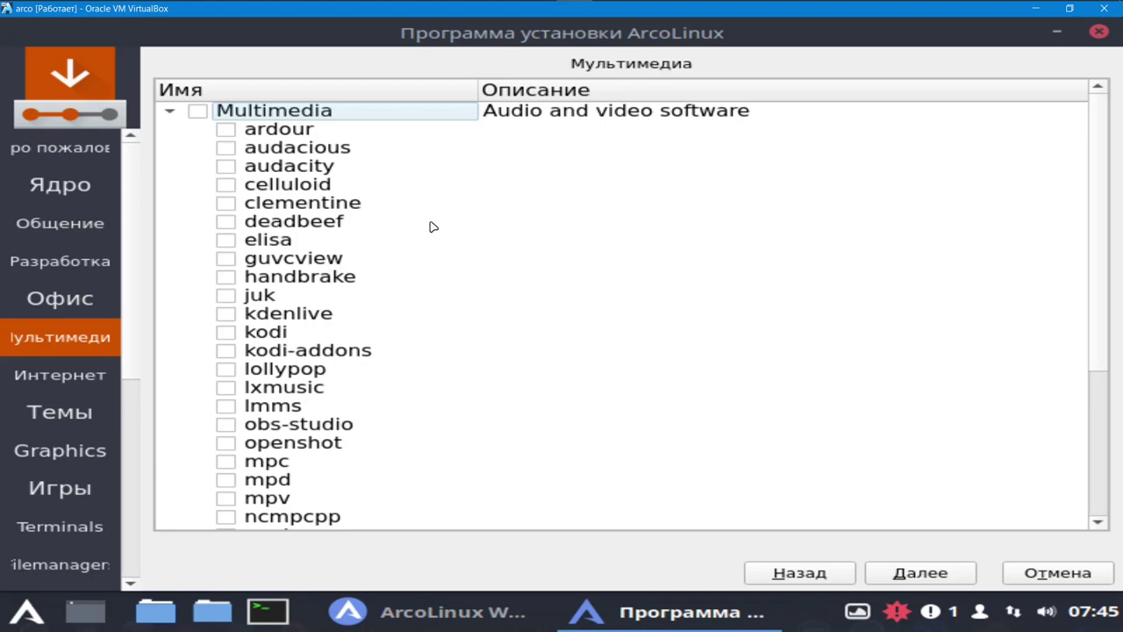
- Tick obs-studio, openshot, simplescreenrecorder and smplayer on the Multimedia page
click(227, 168)
click(234, 428)
click(229, 446)
scroll(312, 465, down, 3)
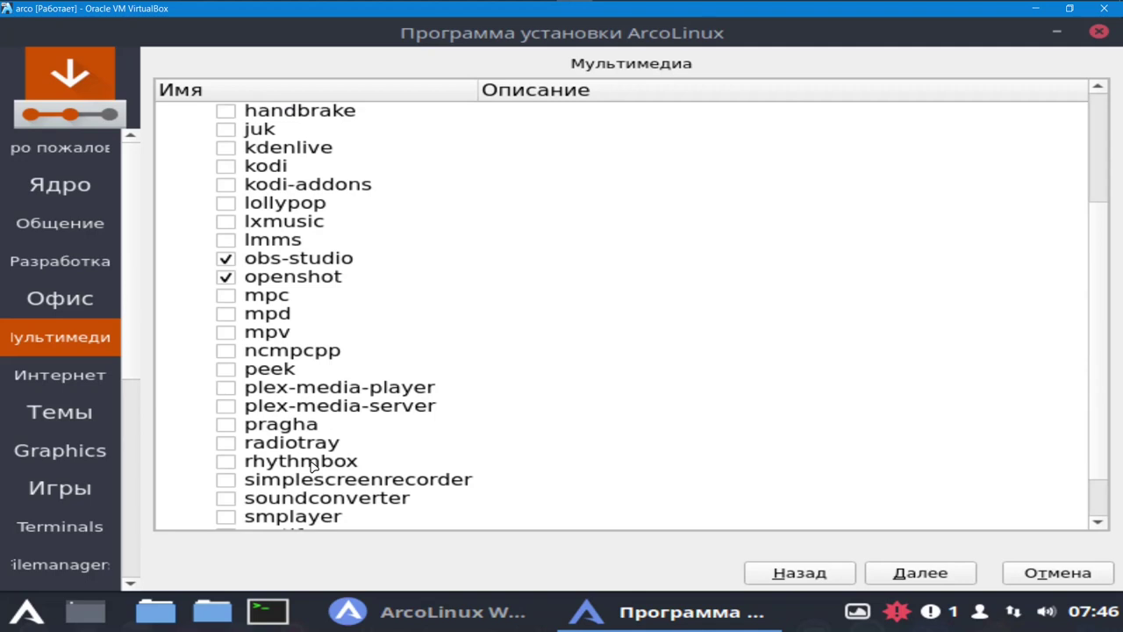
click(226, 488)
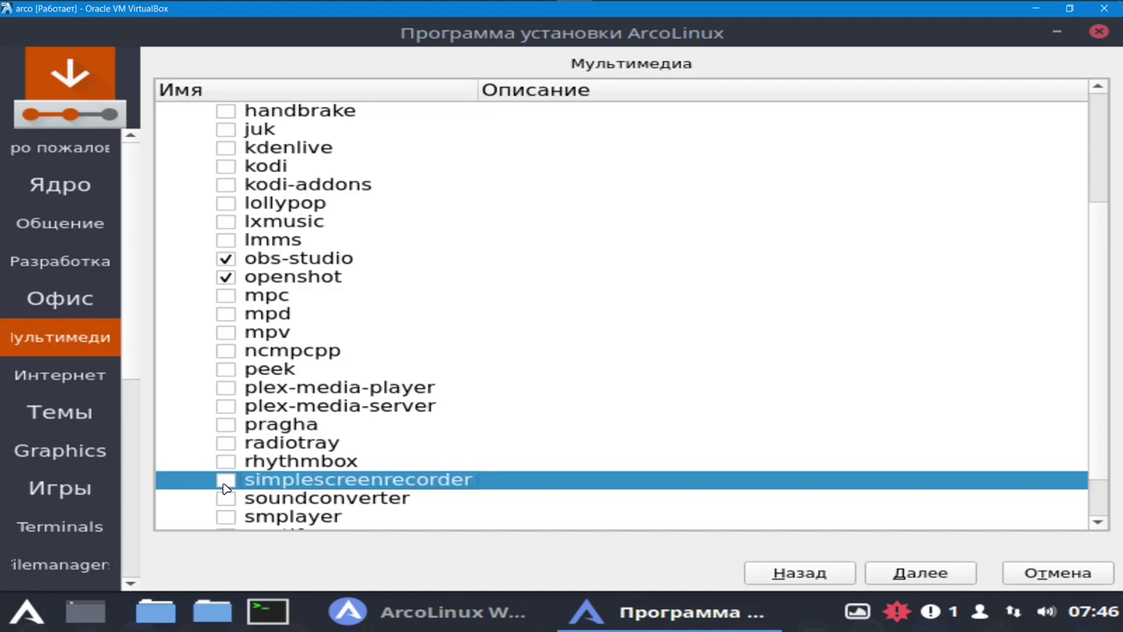
click(225, 488)
click(227, 518)
scroll(311, 481, down, 1)
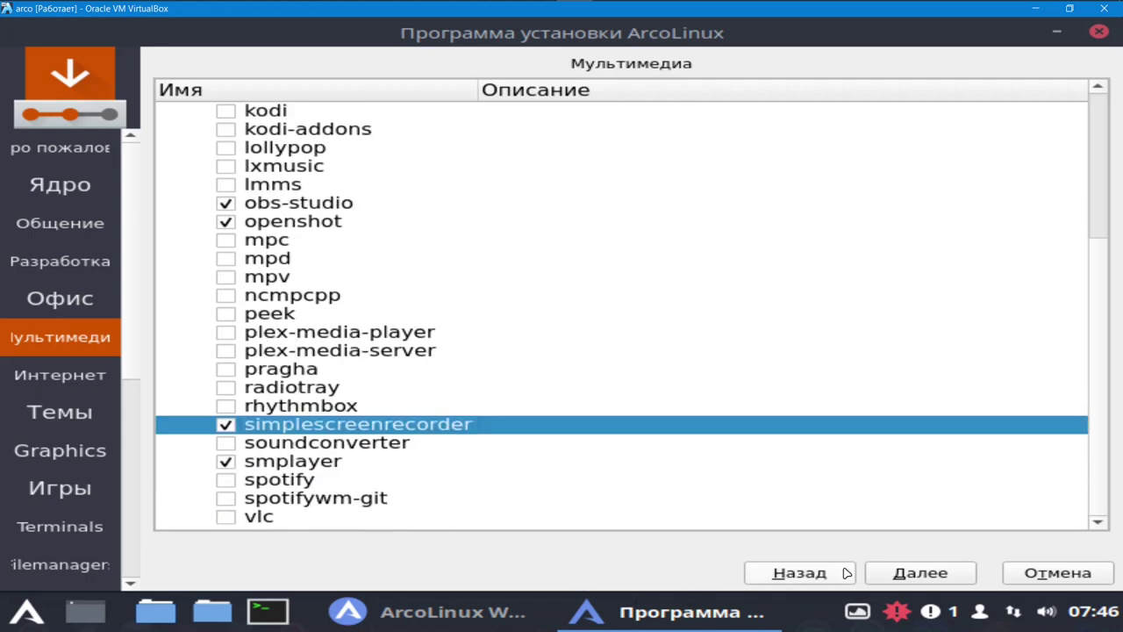
- Add firefox-adblock-plus and google-chrome from the Internet packages
click(928, 577)
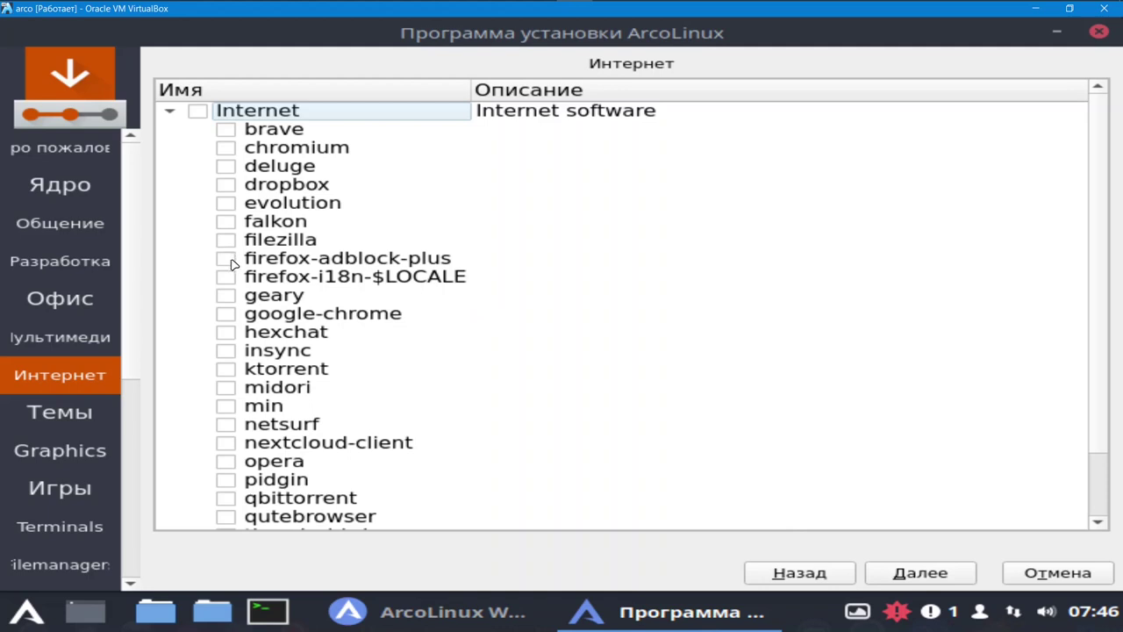
click(233, 263)
click(228, 316)
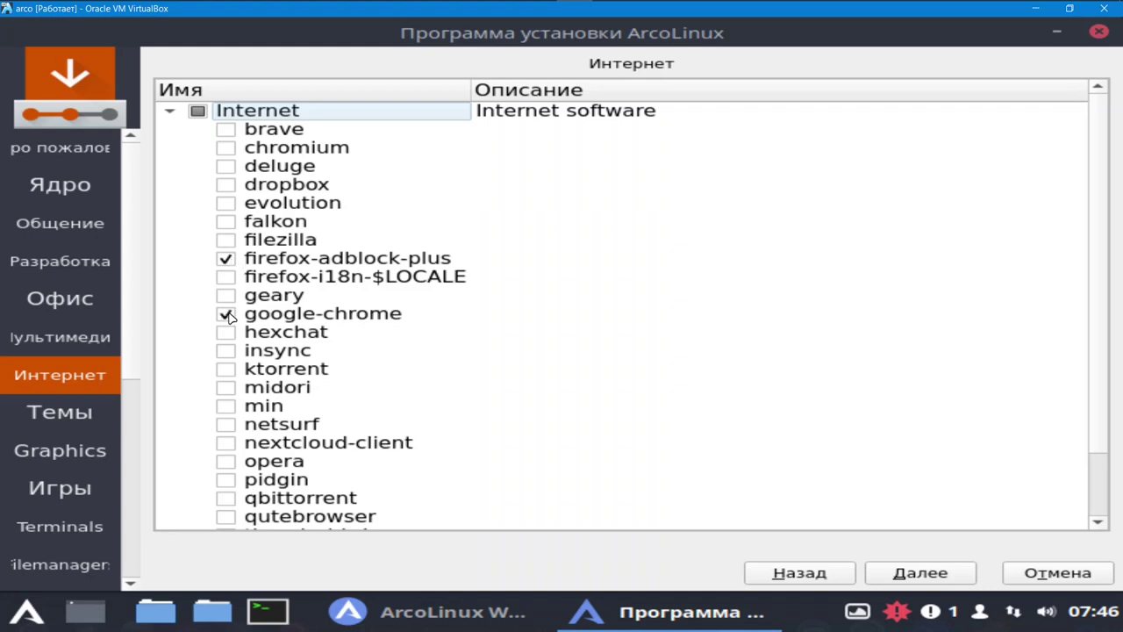
click(946, 574)
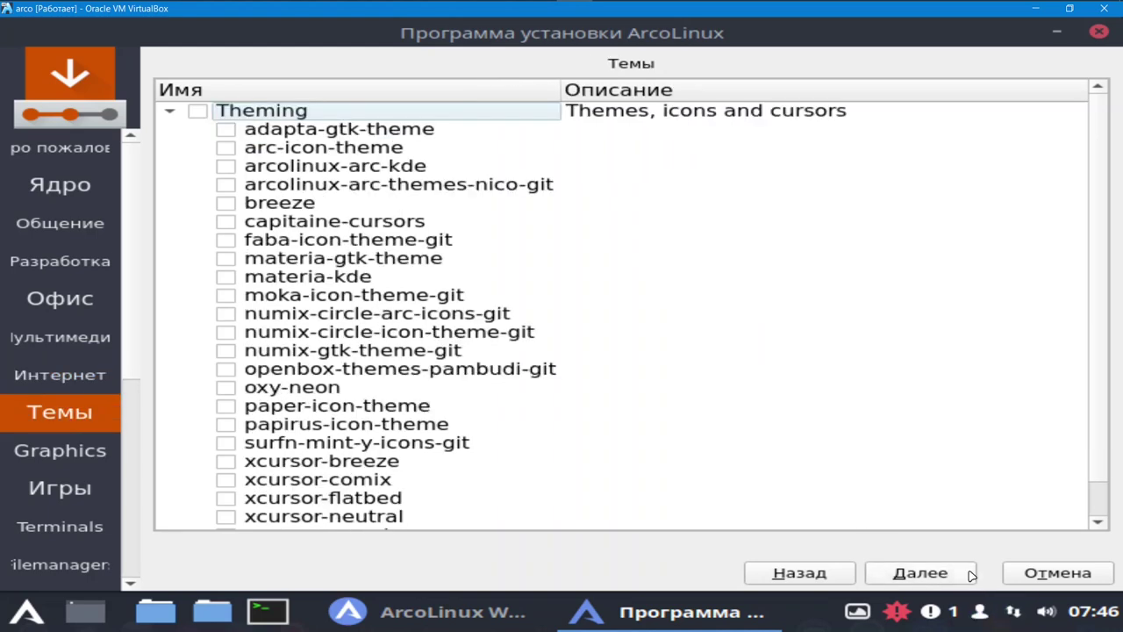
- Pass the themes page and tick krita and blender on the Graphics page
click(932, 574)
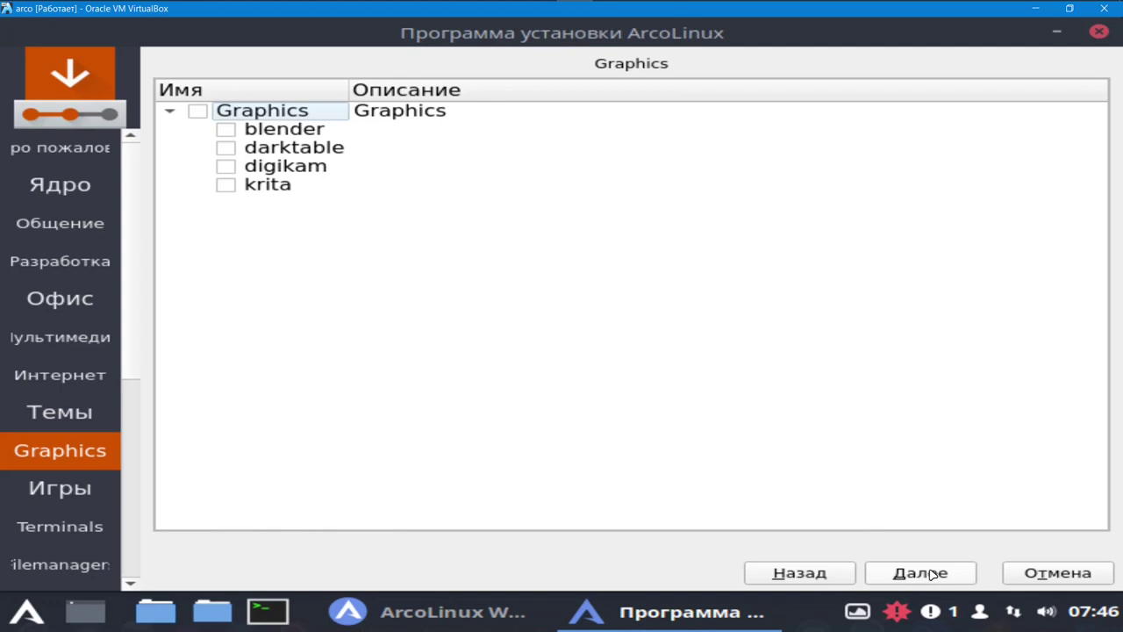
click(225, 186)
click(225, 130)
click(915, 574)
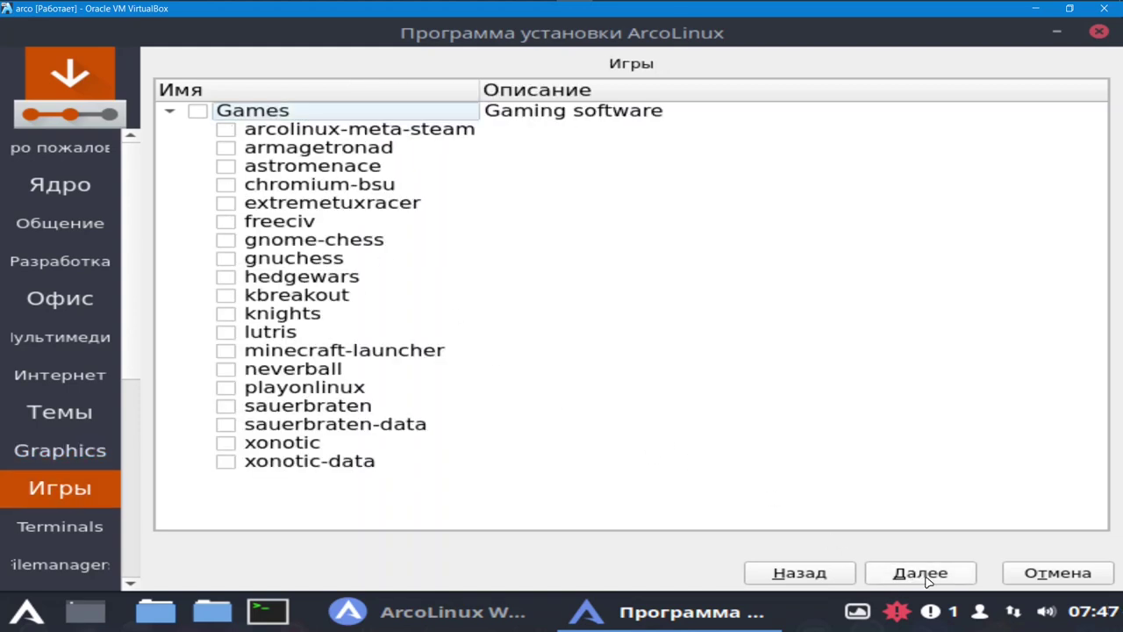
- Skip Games, tick konsole under Terminals and nemo under Filemanagers
click(929, 574)
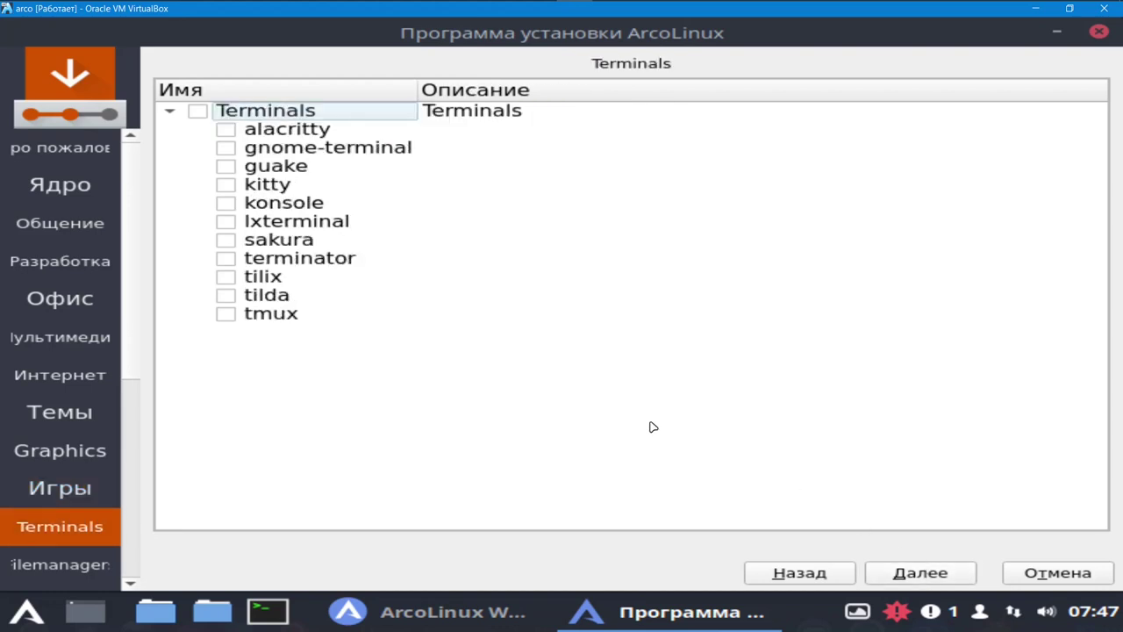
click(227, 203)
click(928, 576)
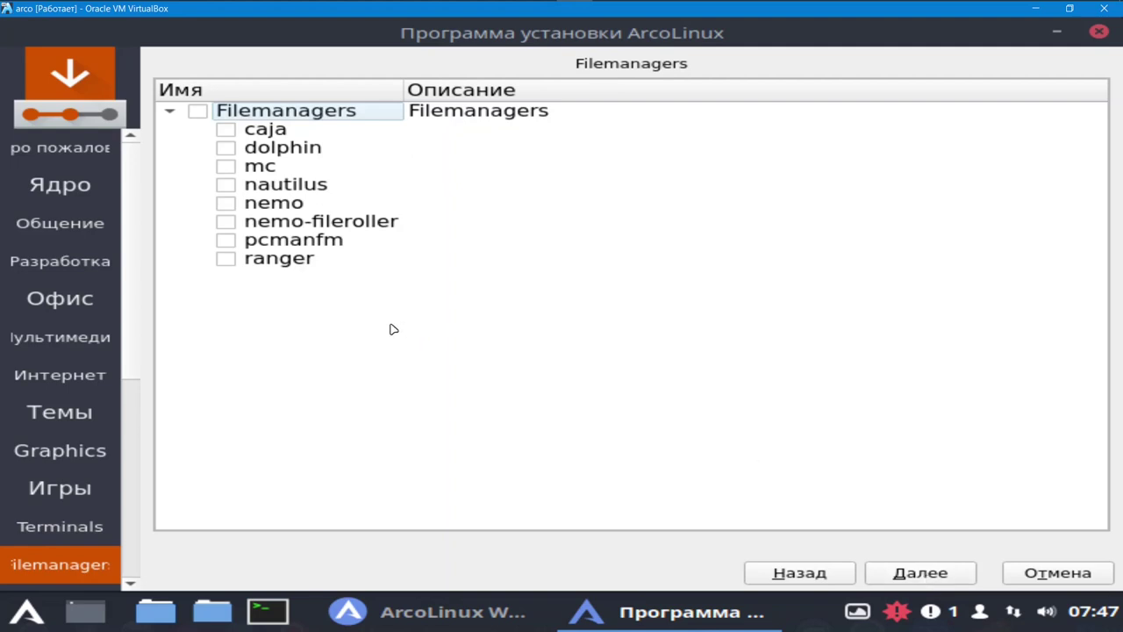
click(226, 204)
click(913, 584)
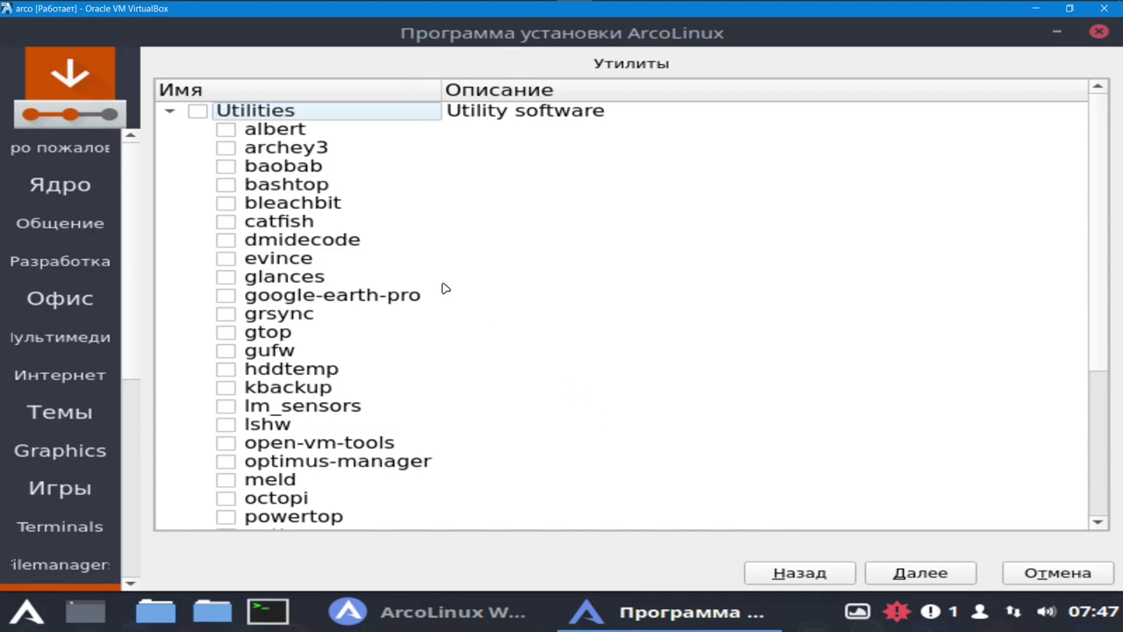
- Tick bleachbit, octopi and timeshift in the Utilities package list
click(227, 205)
scroll(340, 281, down, 3)
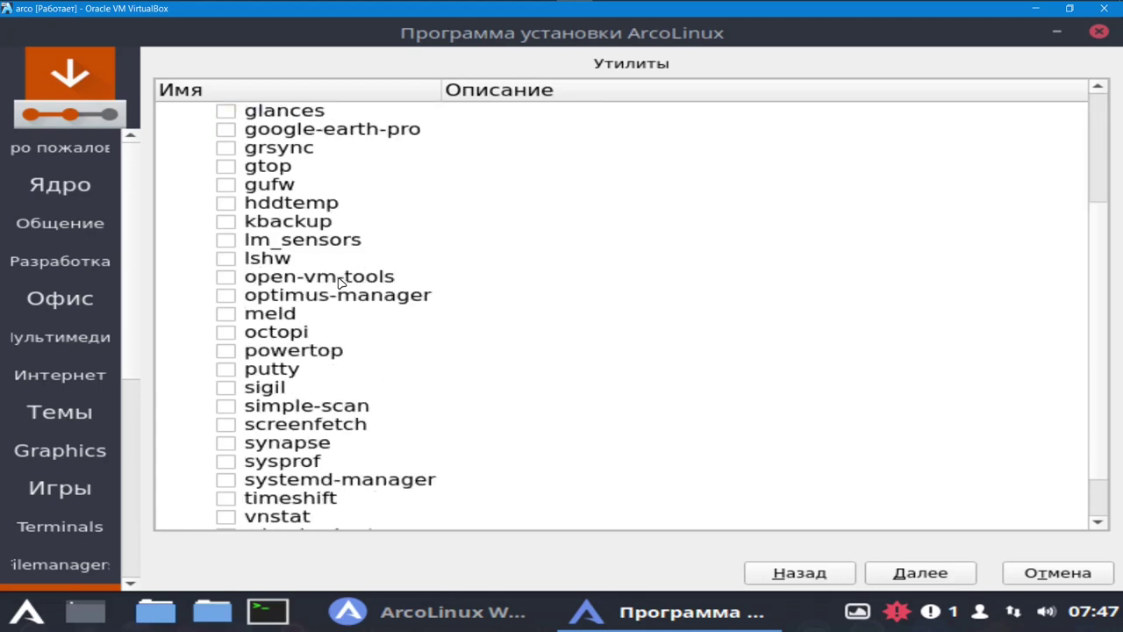
click(231, 334)
scroll(350, 400, down, 1)
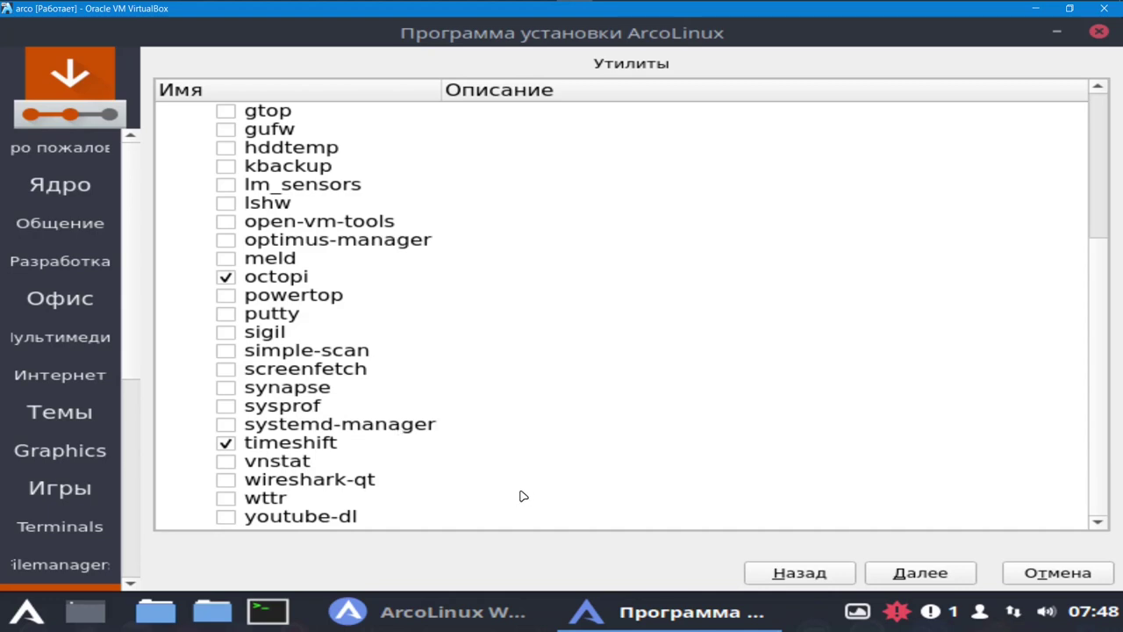
scroll(267, 361, up, 3)
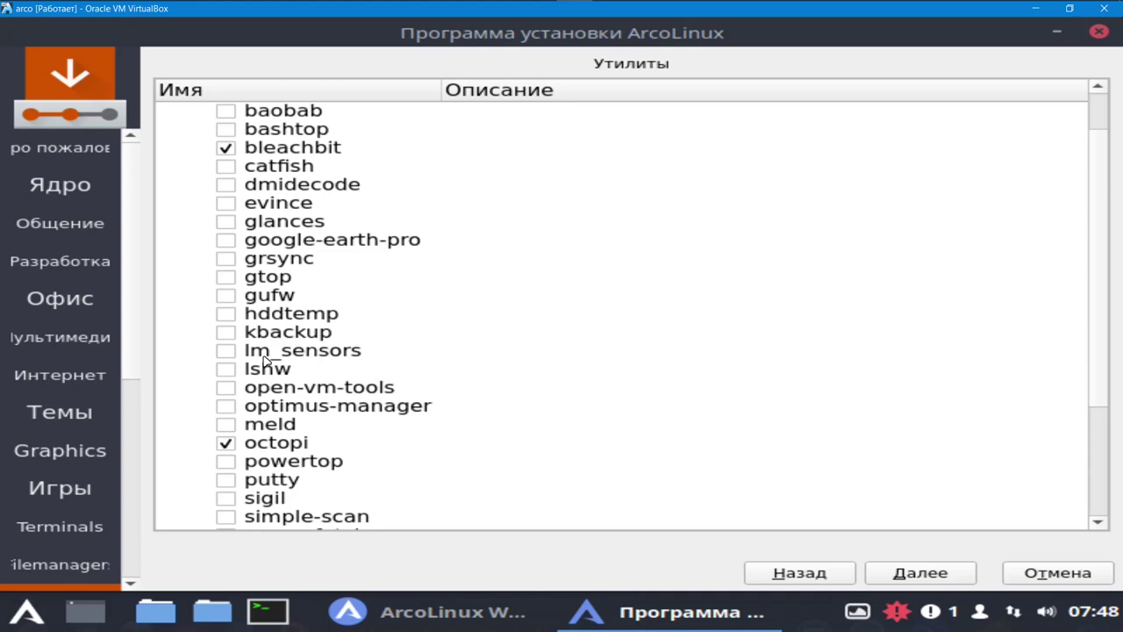
scroll(267, 361, down, 3)
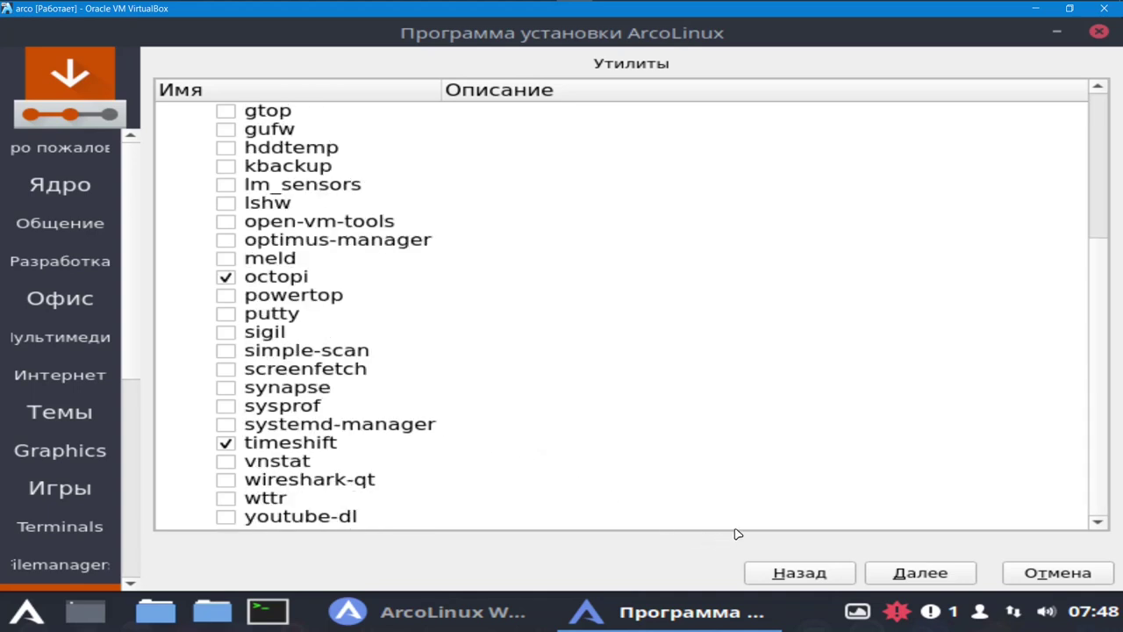
click(913, 579)
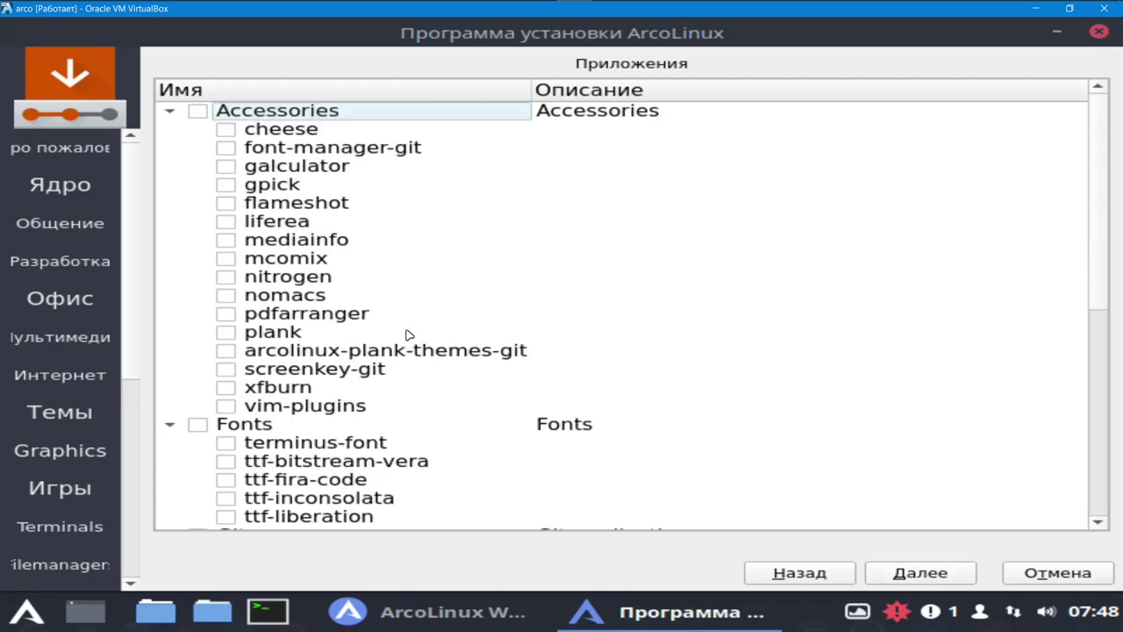
- Tick plank and cheese, then etcher-bin and imagewriter in the Usb group
click(224, 338)
click(226, 130)
scroll(399, 348, down, 3)
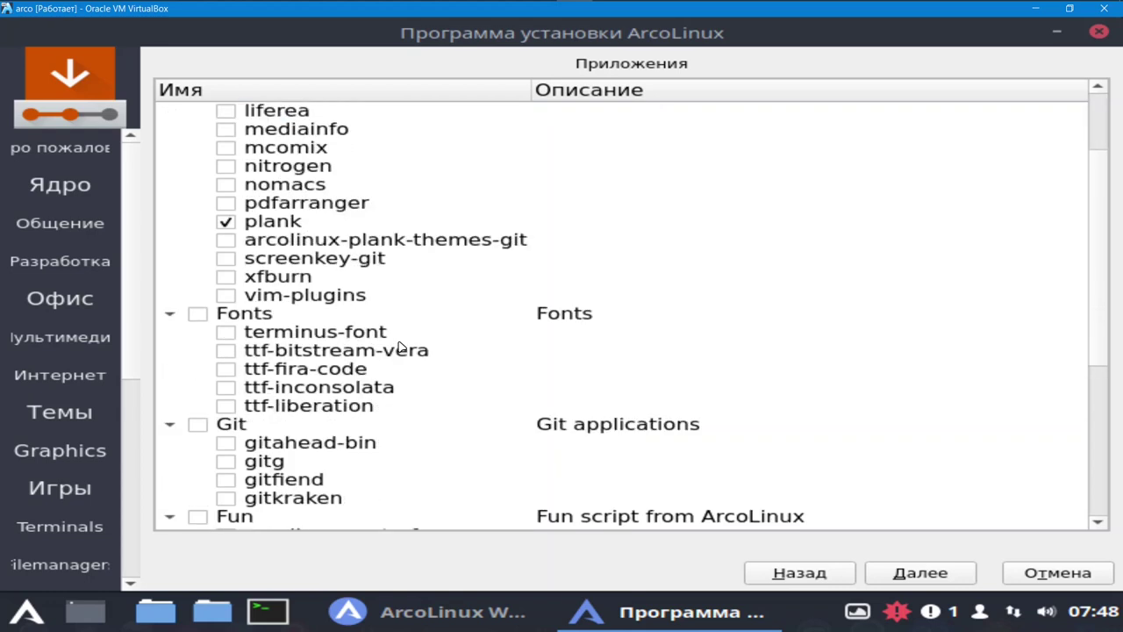
scroll(399, 348, down, 6)
scroll(400, 347, down, 2)
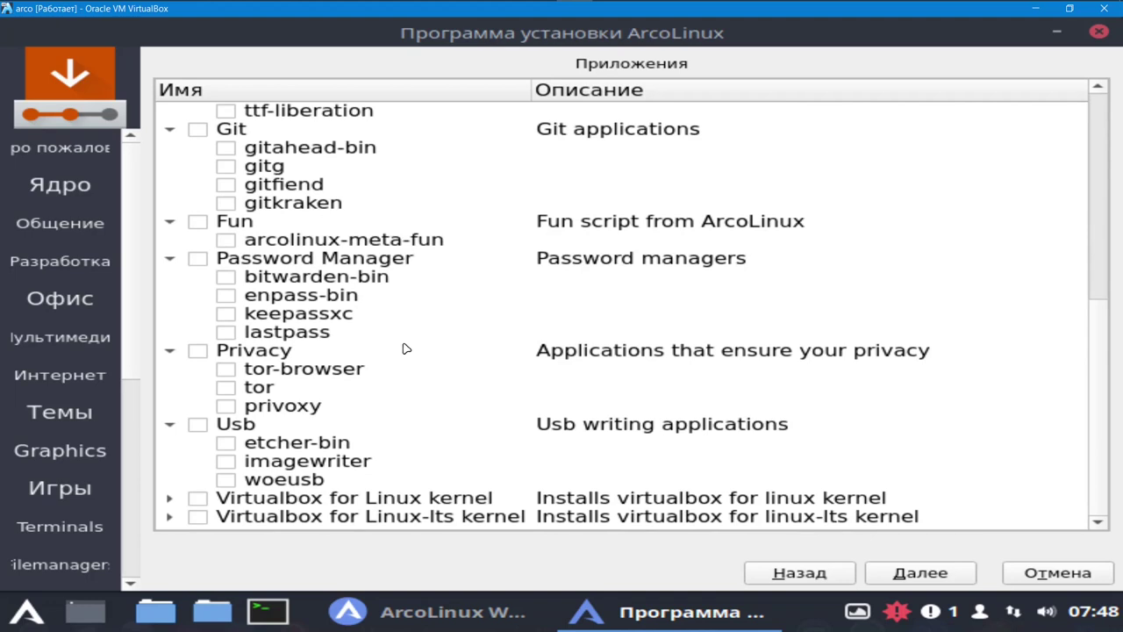
click(226, 451)
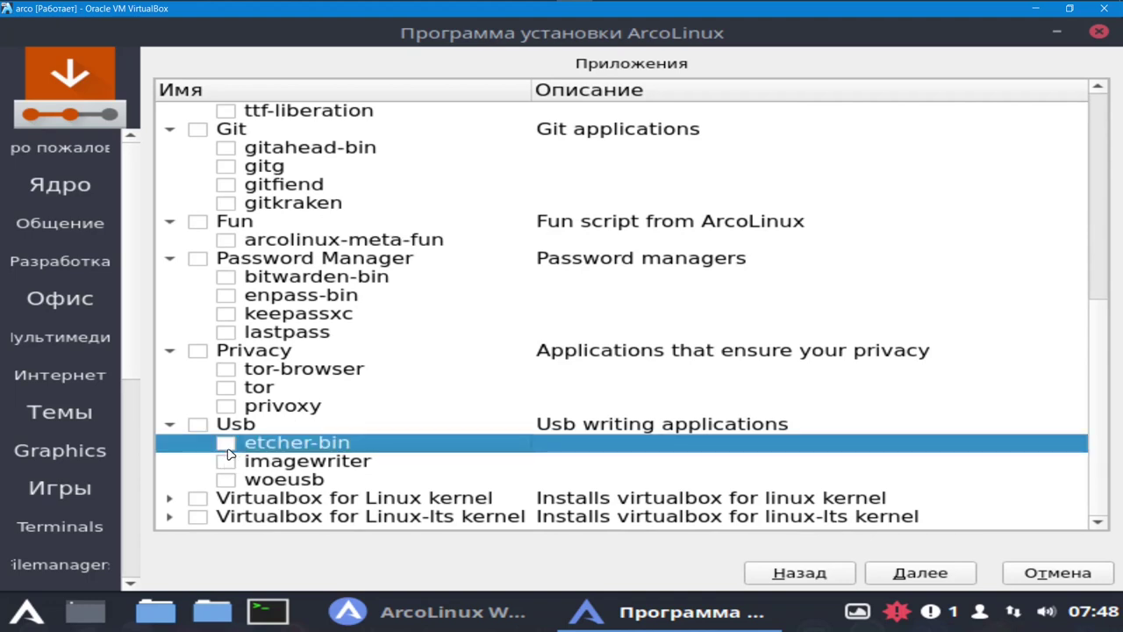
click(226, 444)
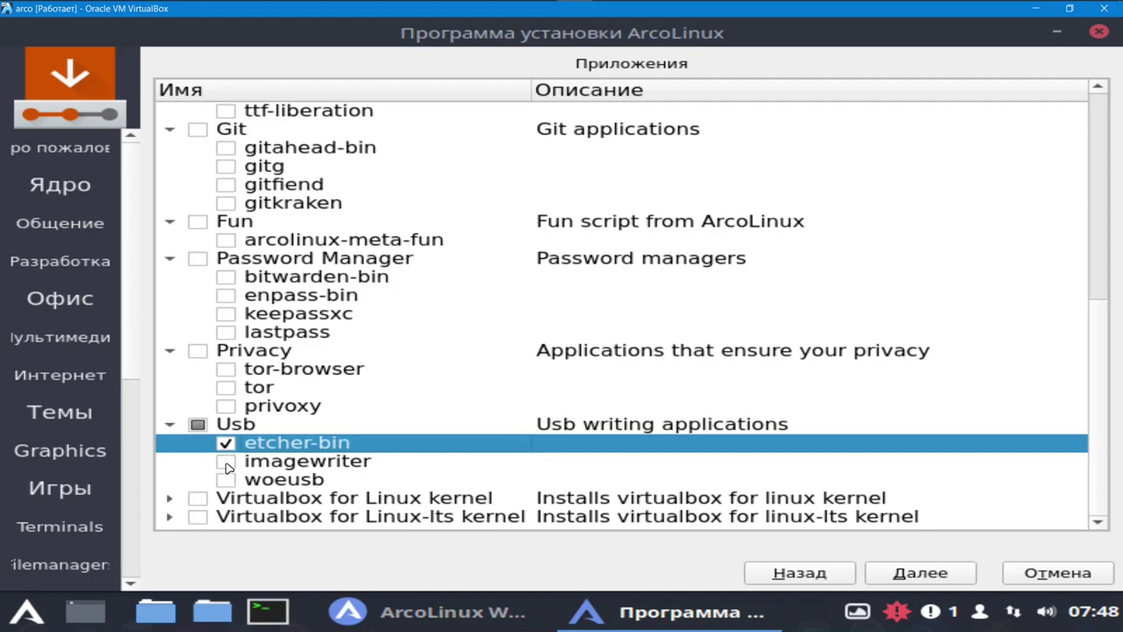
click(226, 462)
- Tick woeusb and pass the ArcoLinux Dev page with nothing selected
click(227, 481)
click(934, 582)
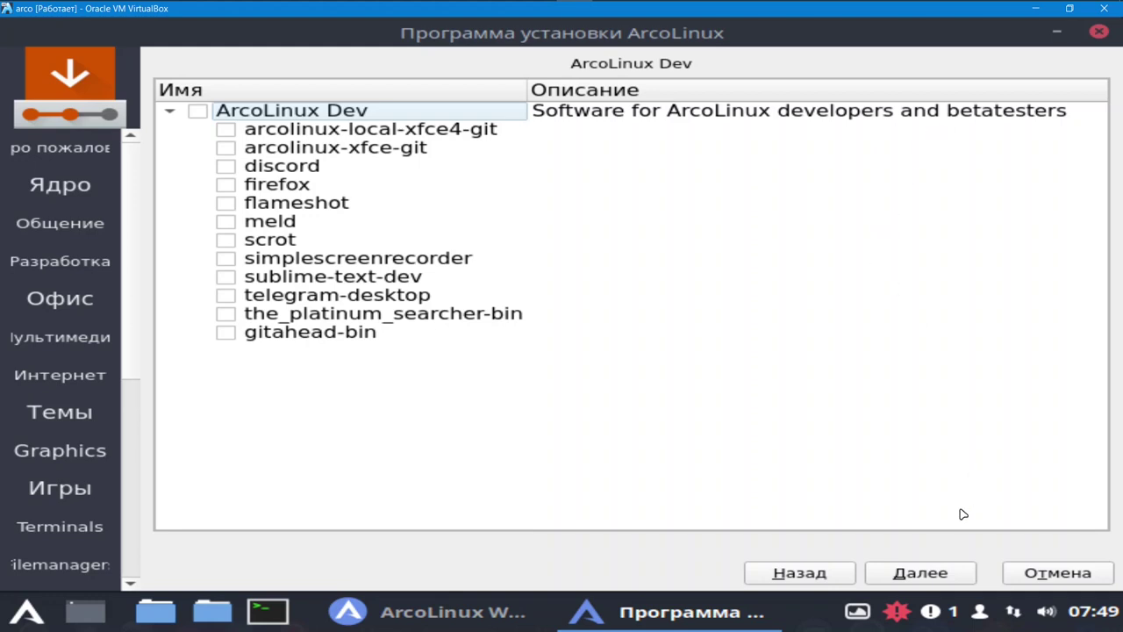
click(937, 575)
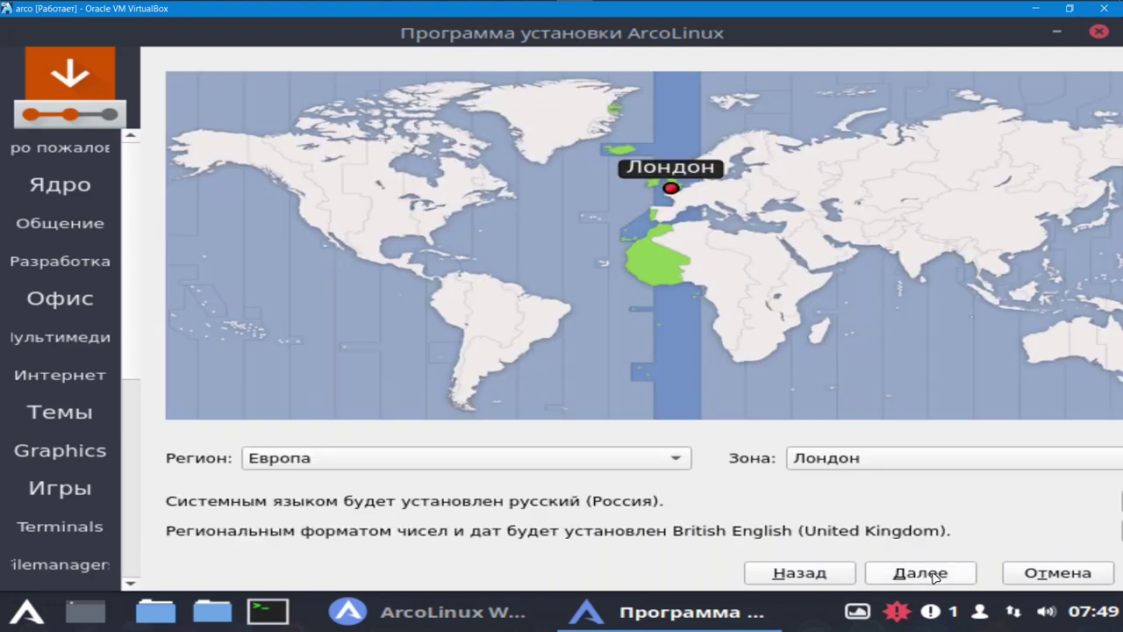
- Keep the London time zone and set the keyboard layout to English (UK)
click(935, 576)
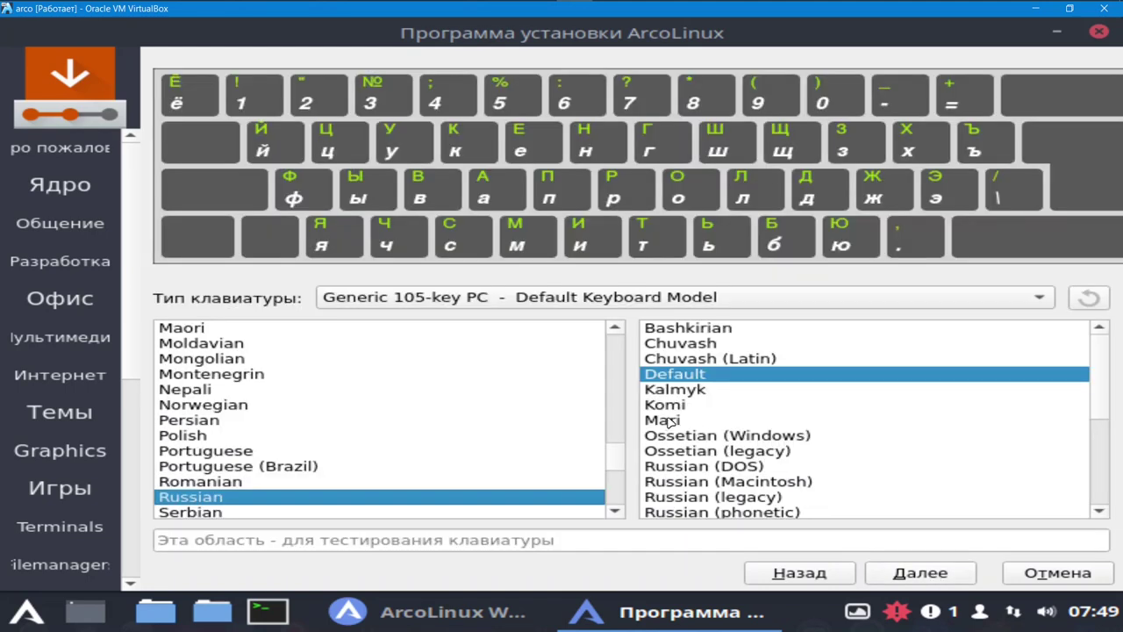
drag(620, 463, 612, 386)
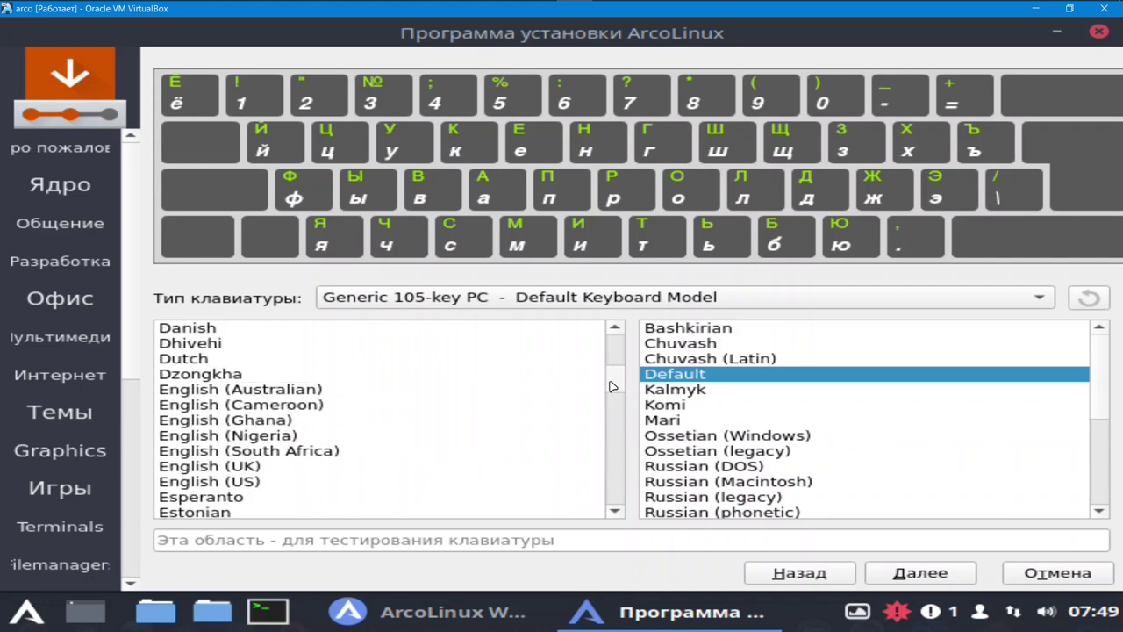
click(215, 465)
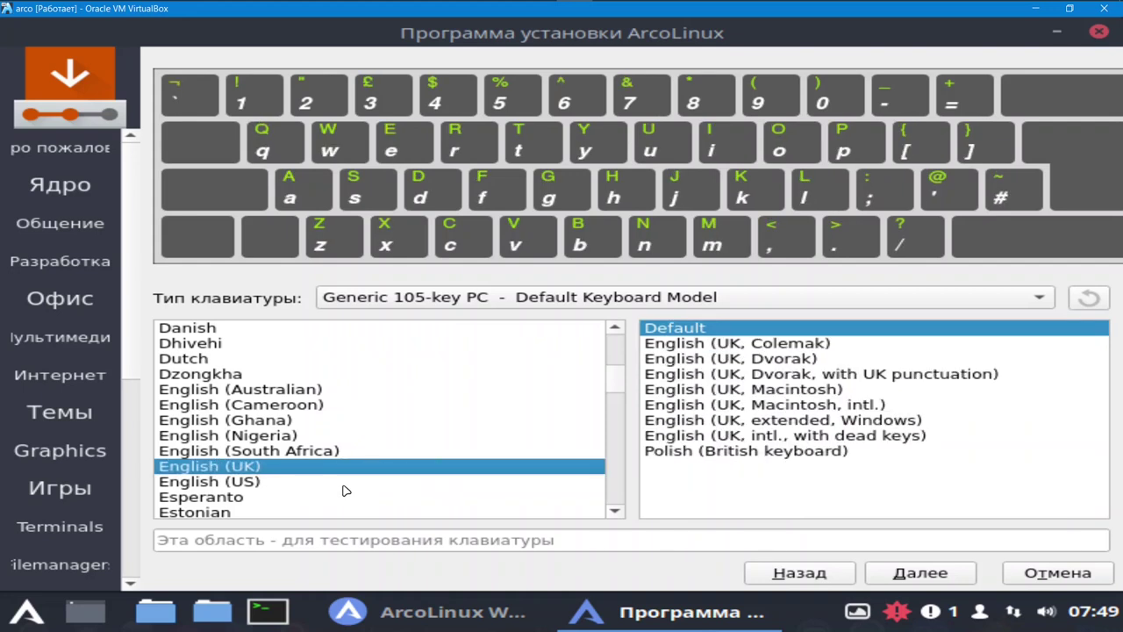
click(915, 575)
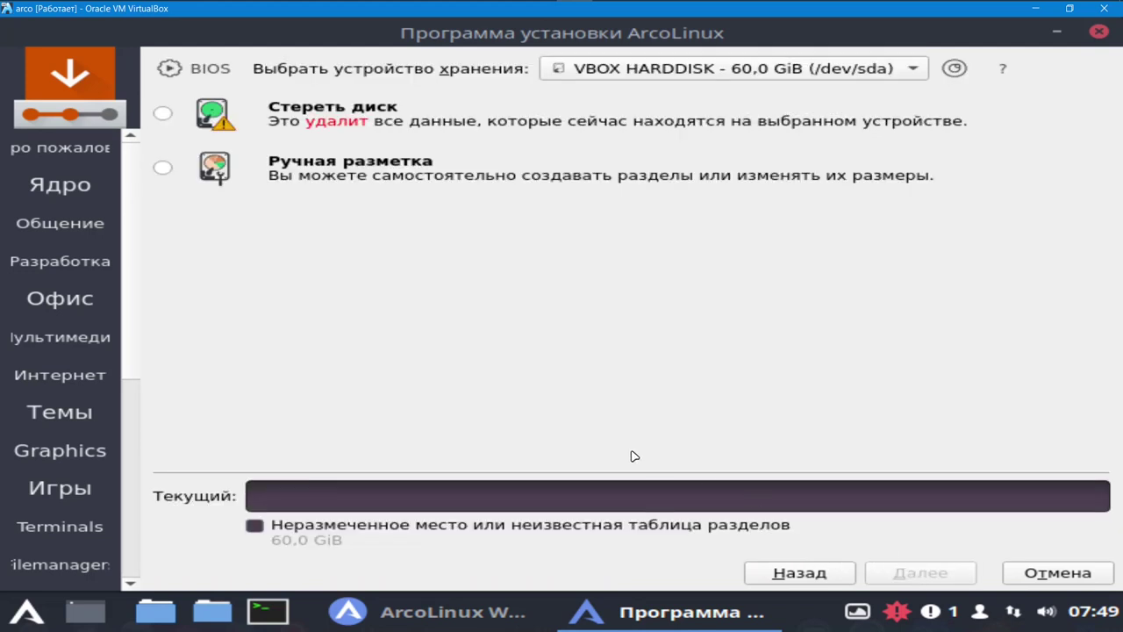
- Choose manual partitioning and create a new GPT partition table on the 60 GiB disk
click(165, 170)
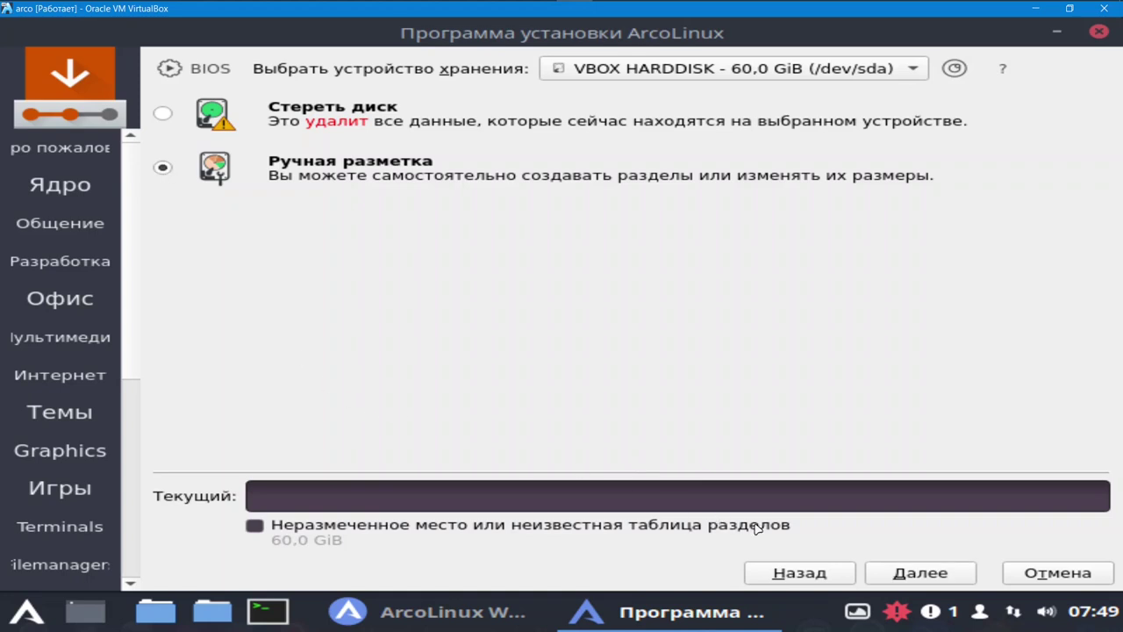
click(926, 574)
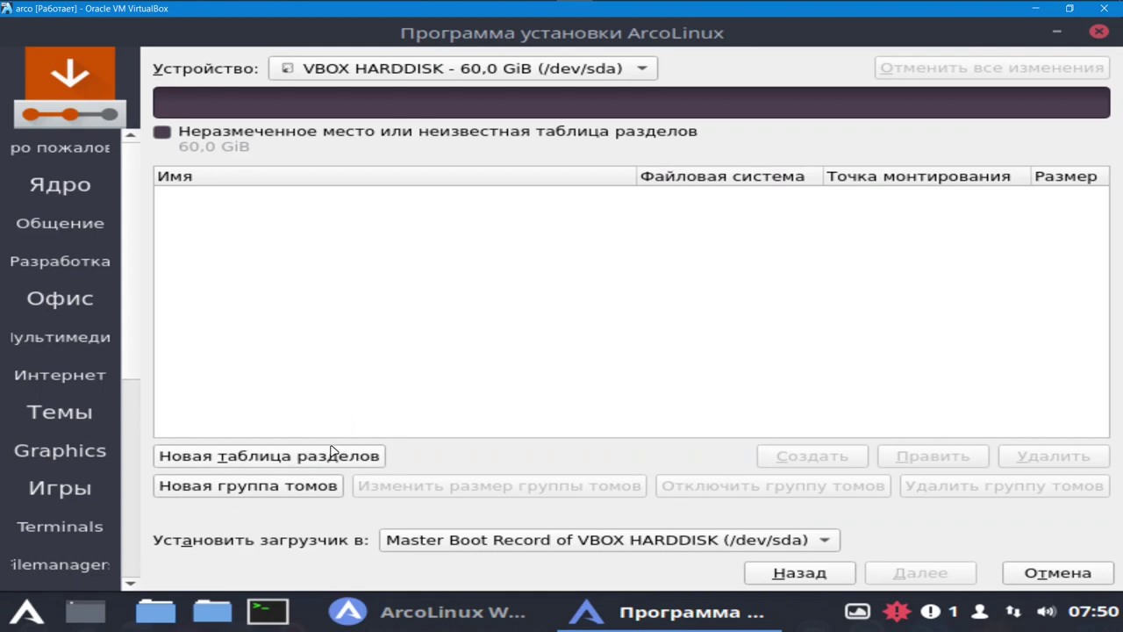
click(301, 462)
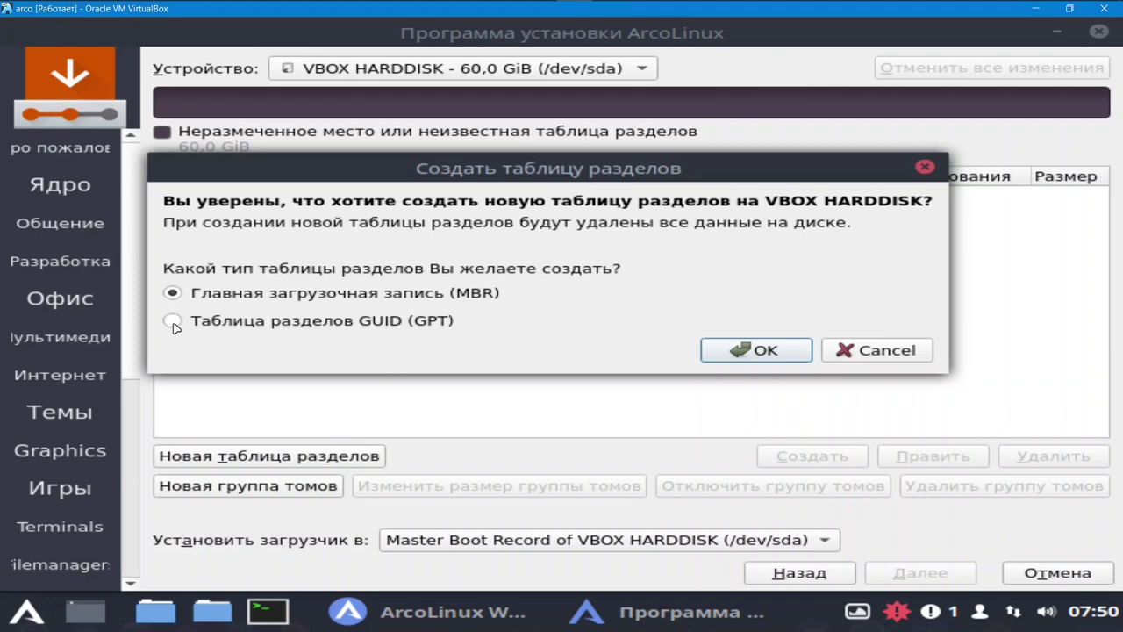
click(174, 322)
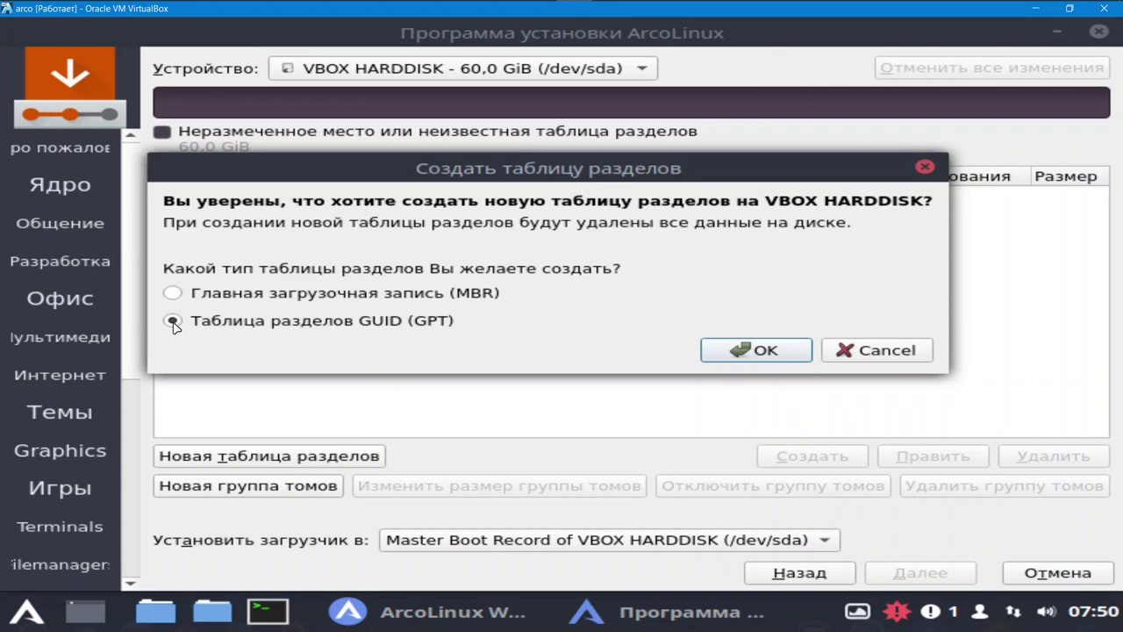
click(762, 350)
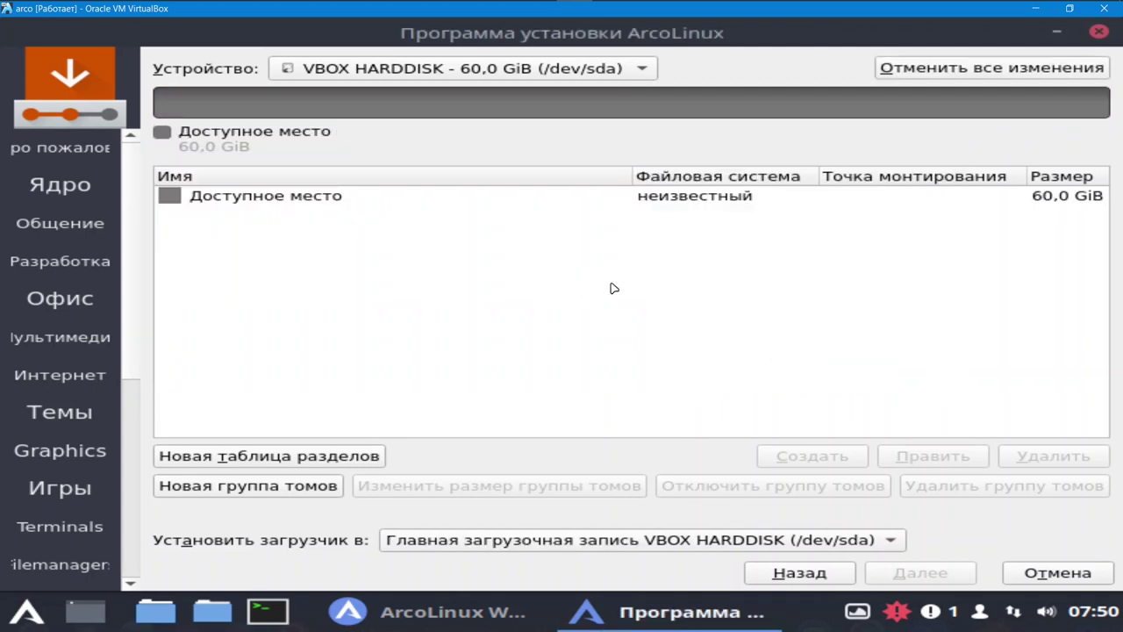
- Create a 512 MiB fat32 partition mounted at /boot with the bios-grub flag
click(334, 200)
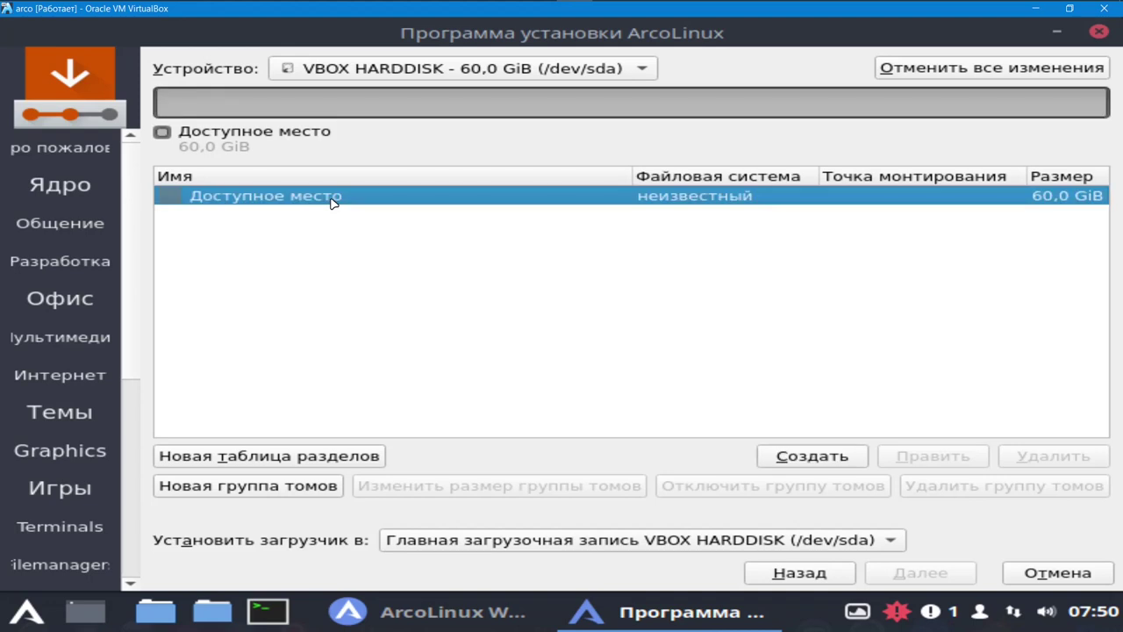
click(813, 457)
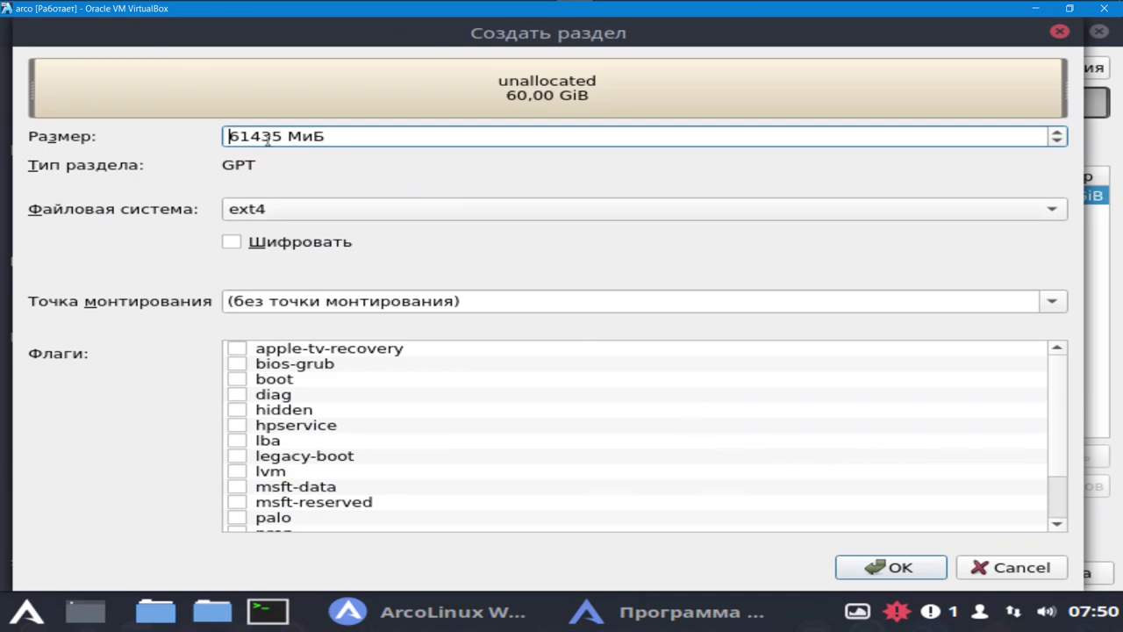
drag(283, 136, 211, 138)
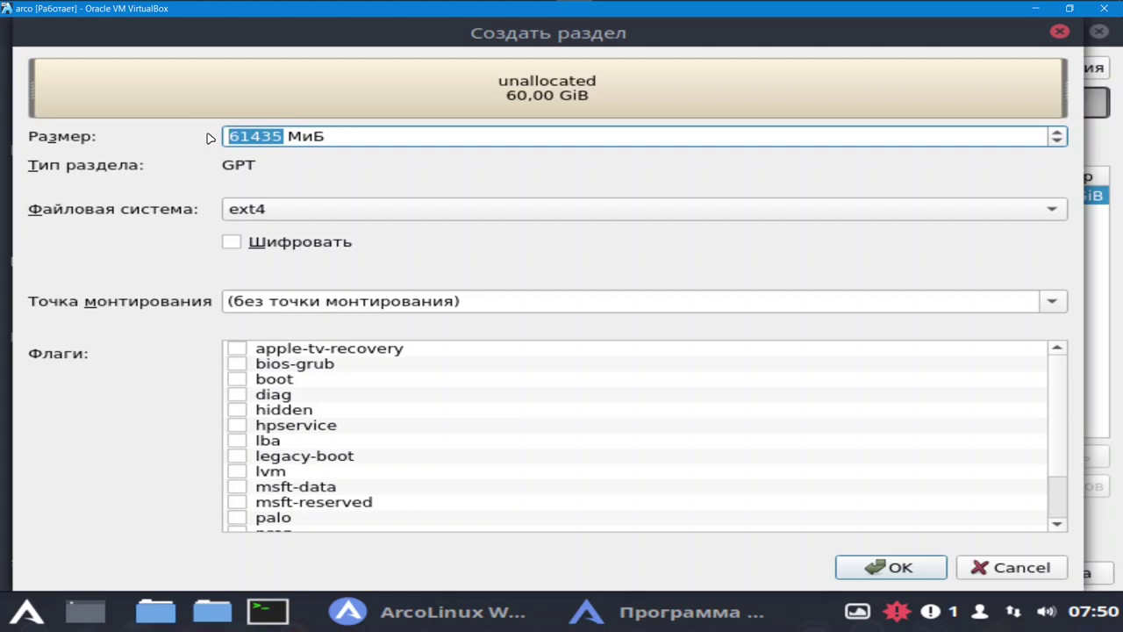
text(512)
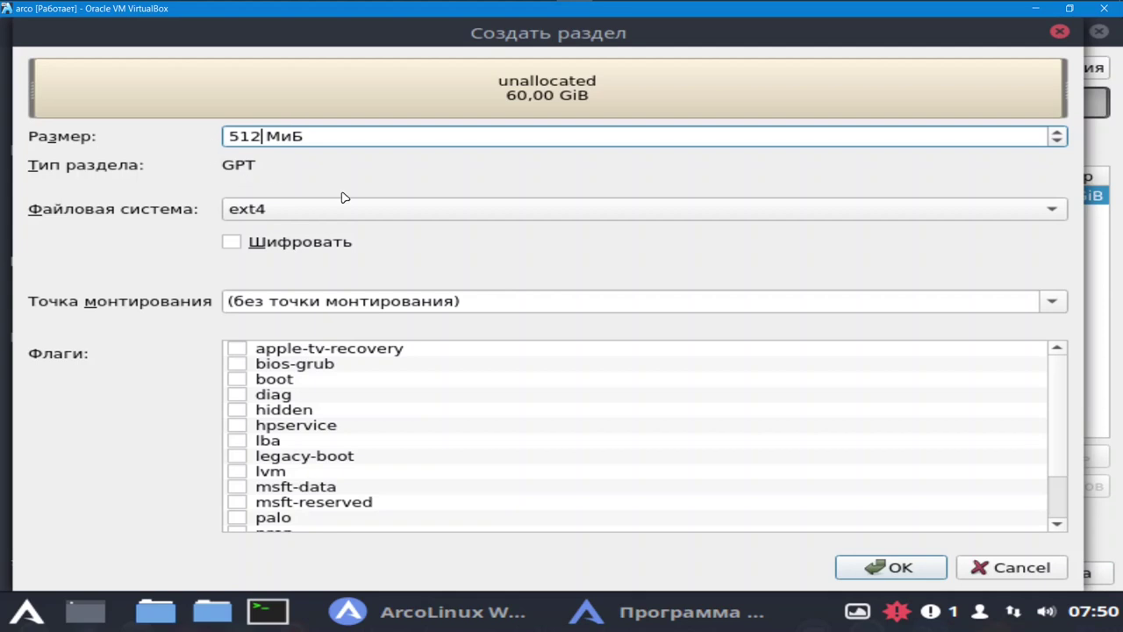
click(1057, 214)
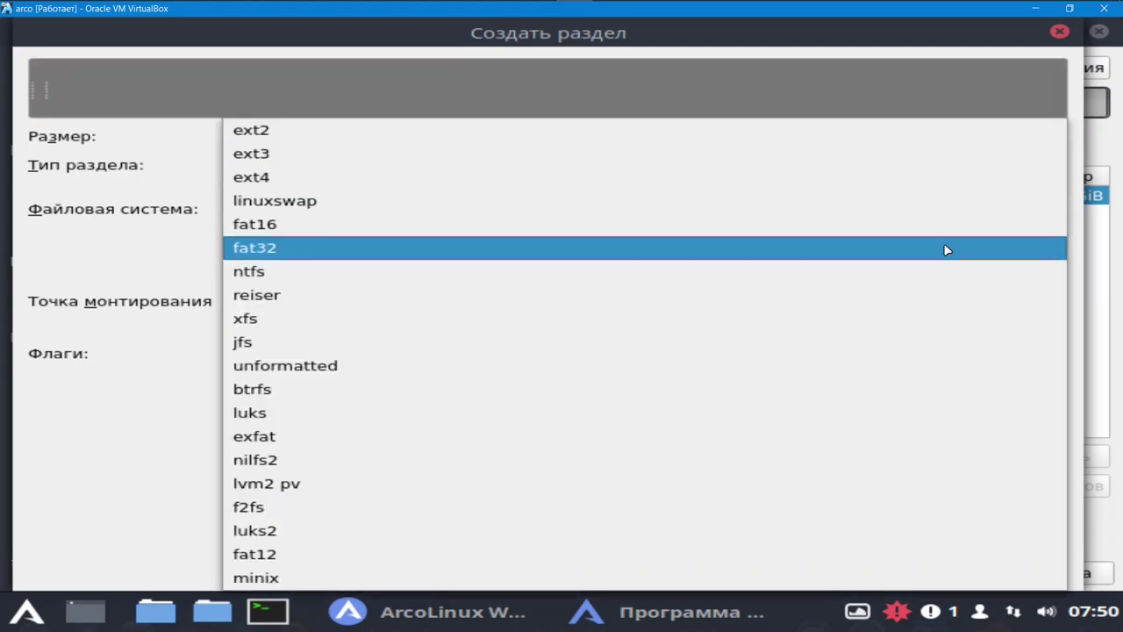
click(950, 248)
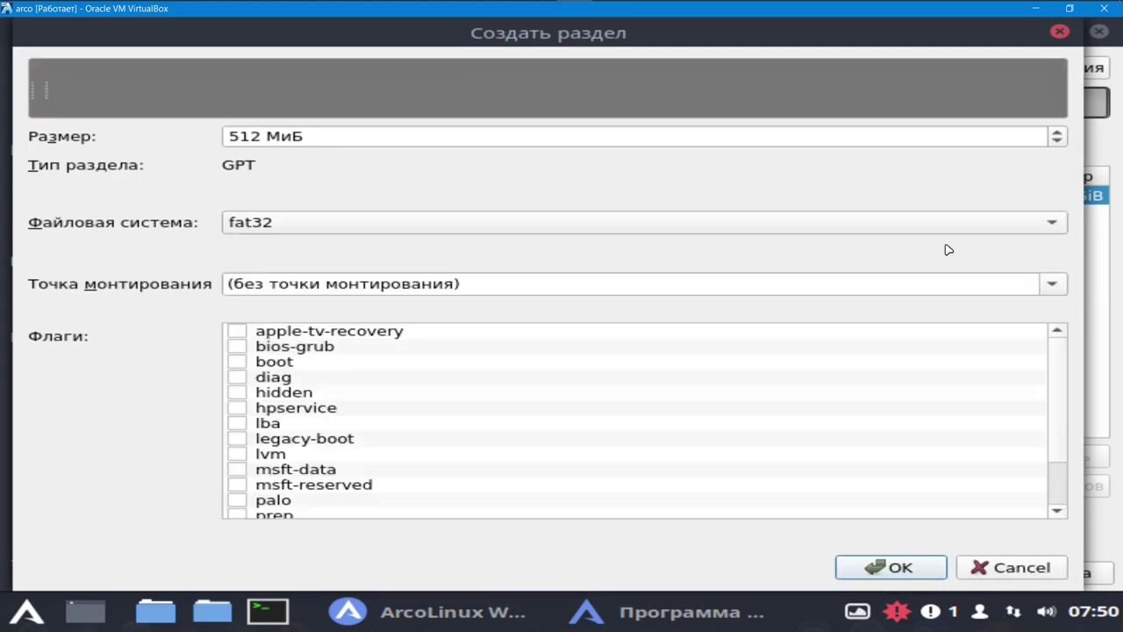
click(1059, 290)
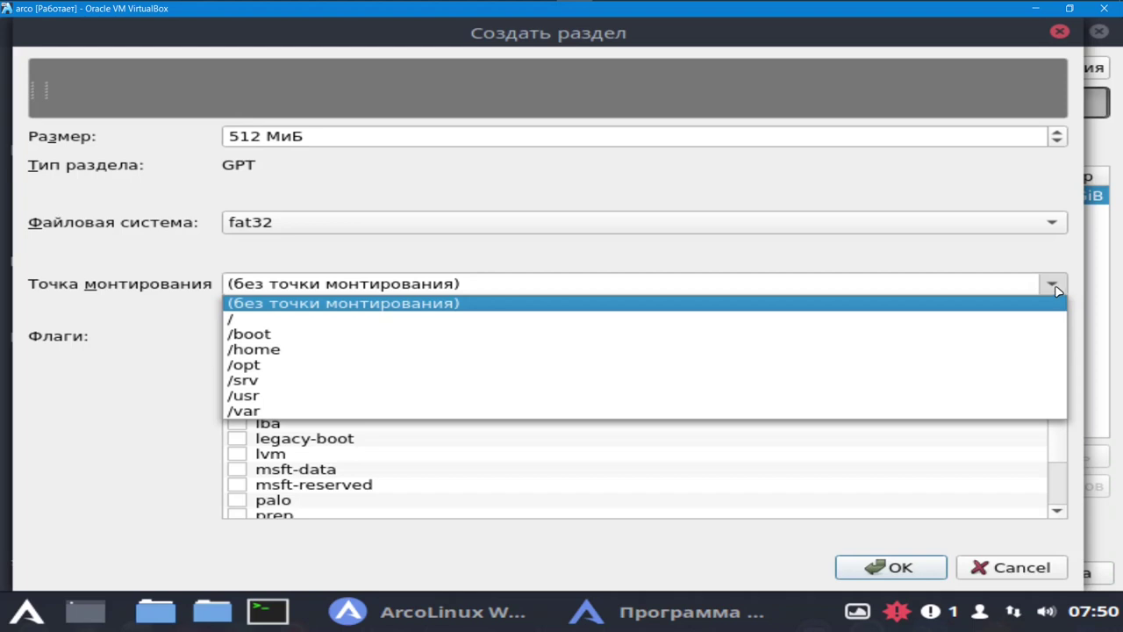
click(1031, 341)
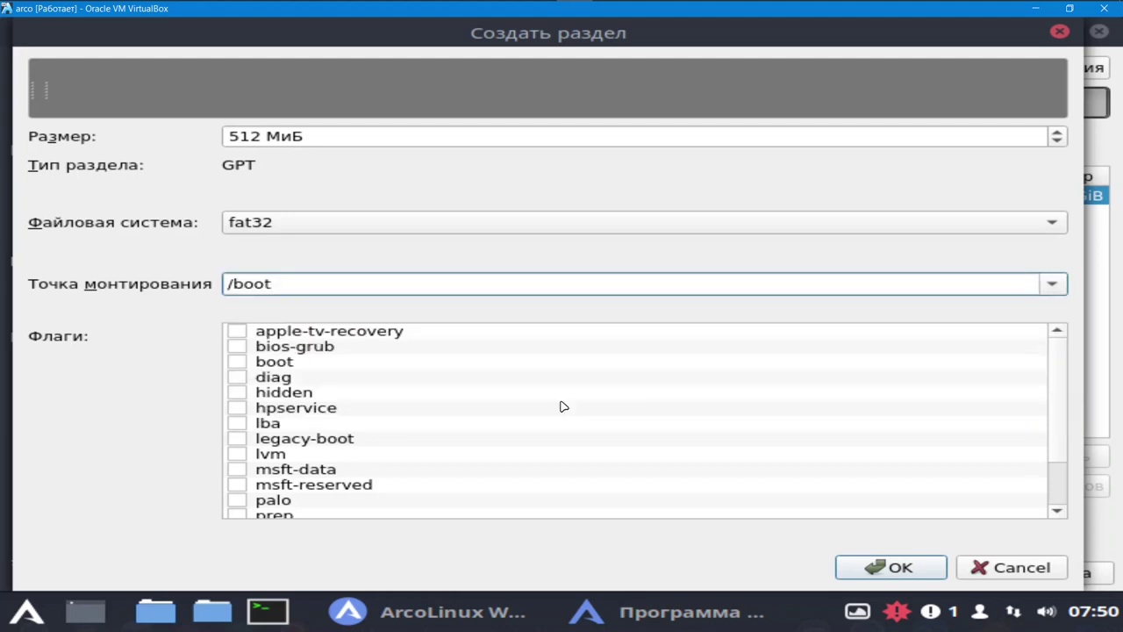
click(237, 348)
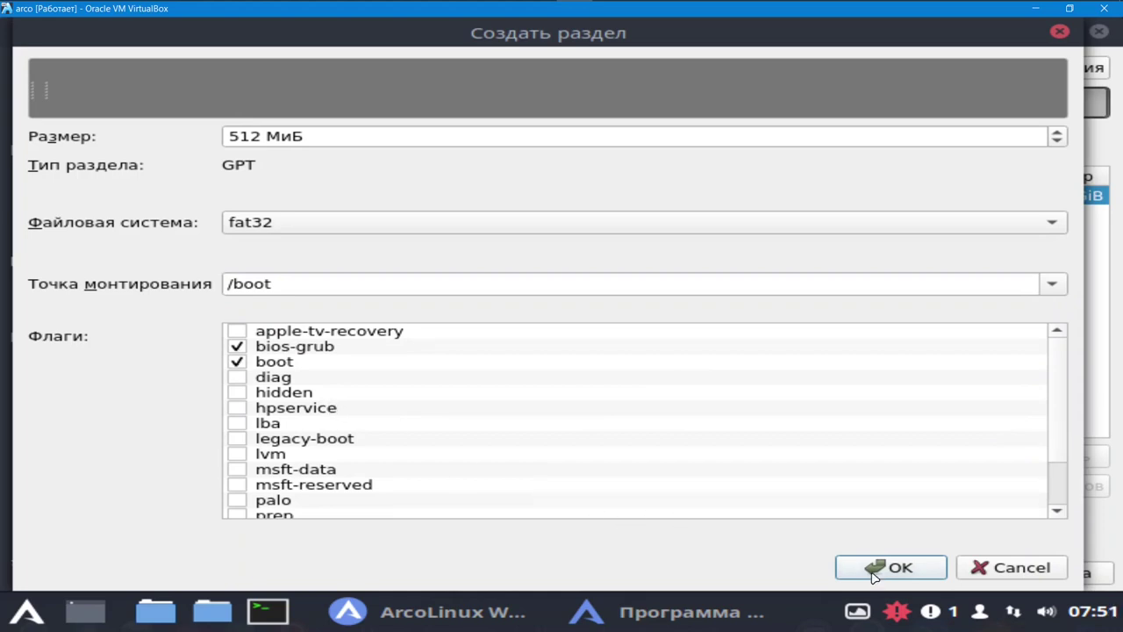
click(927, 576)
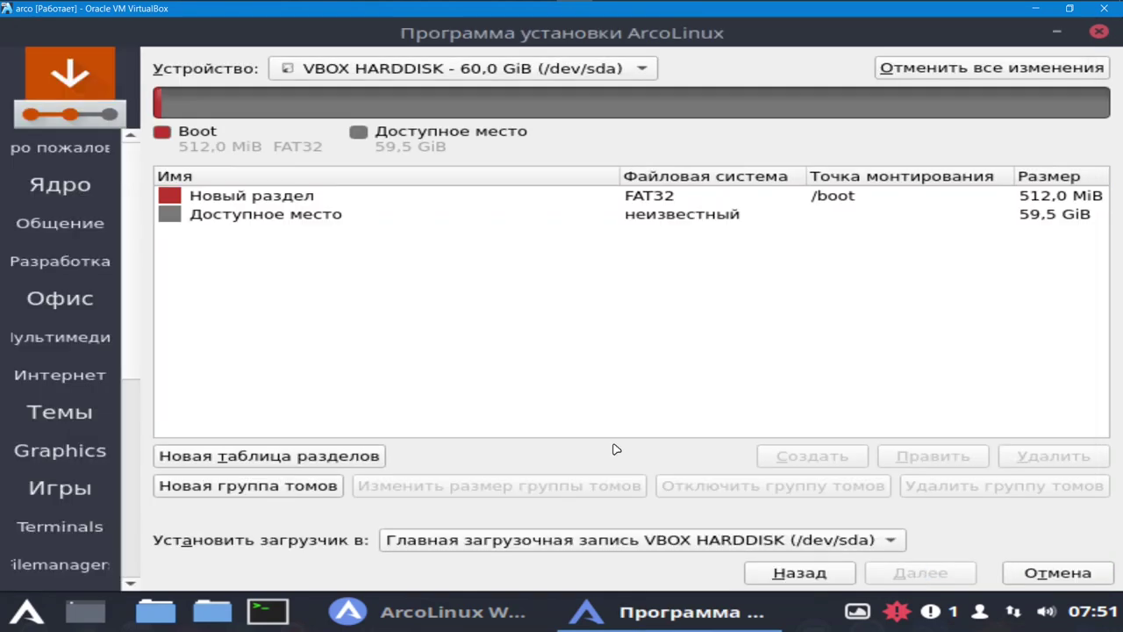
- Create a 4095 MiB linuxswap partition in the remaining free space
click(312, 219)
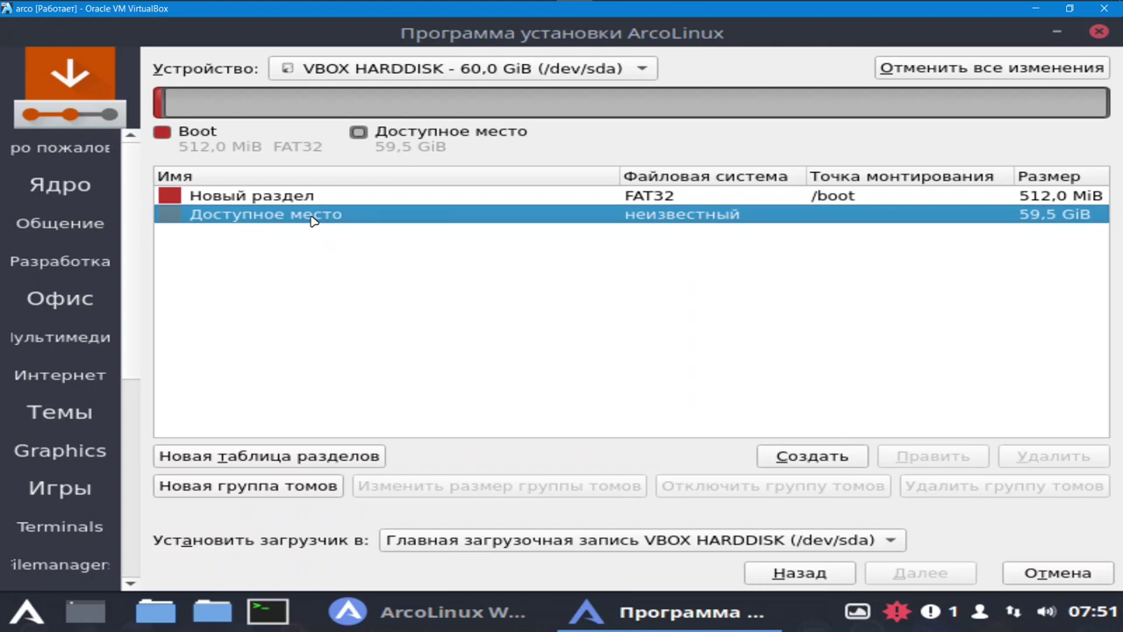
click(813, 457)
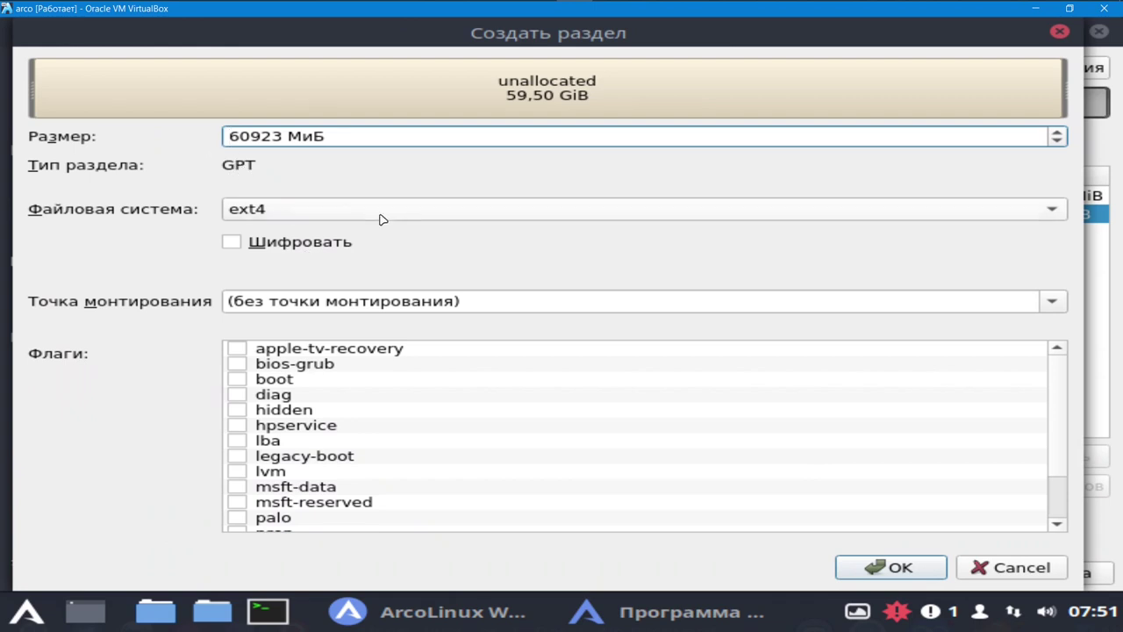
click(1054, 217)
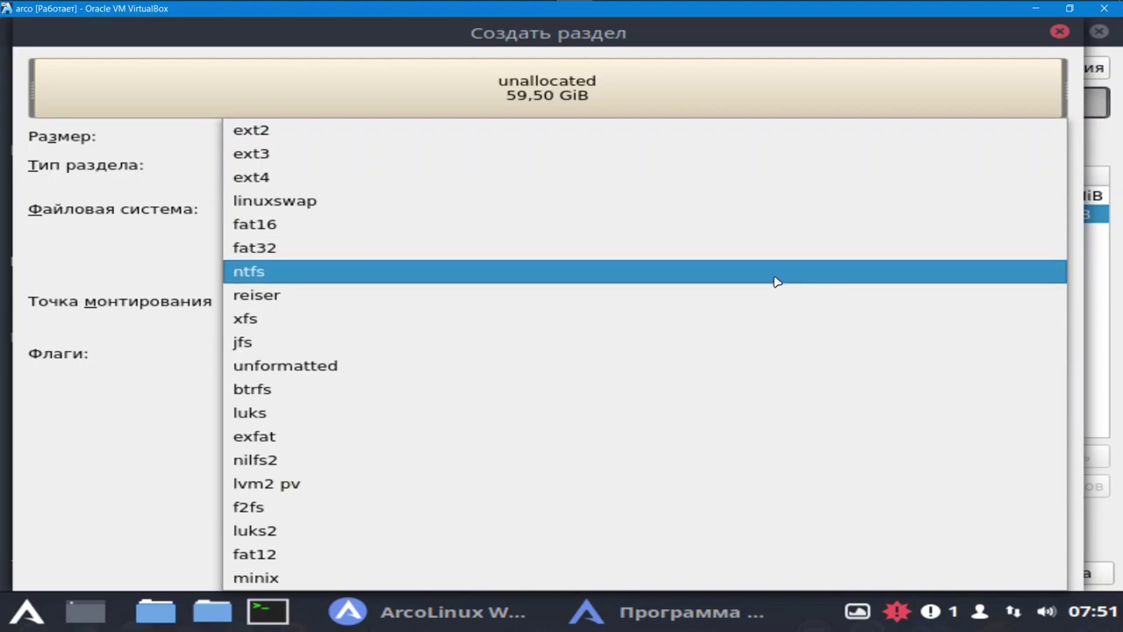
click(707, 201)
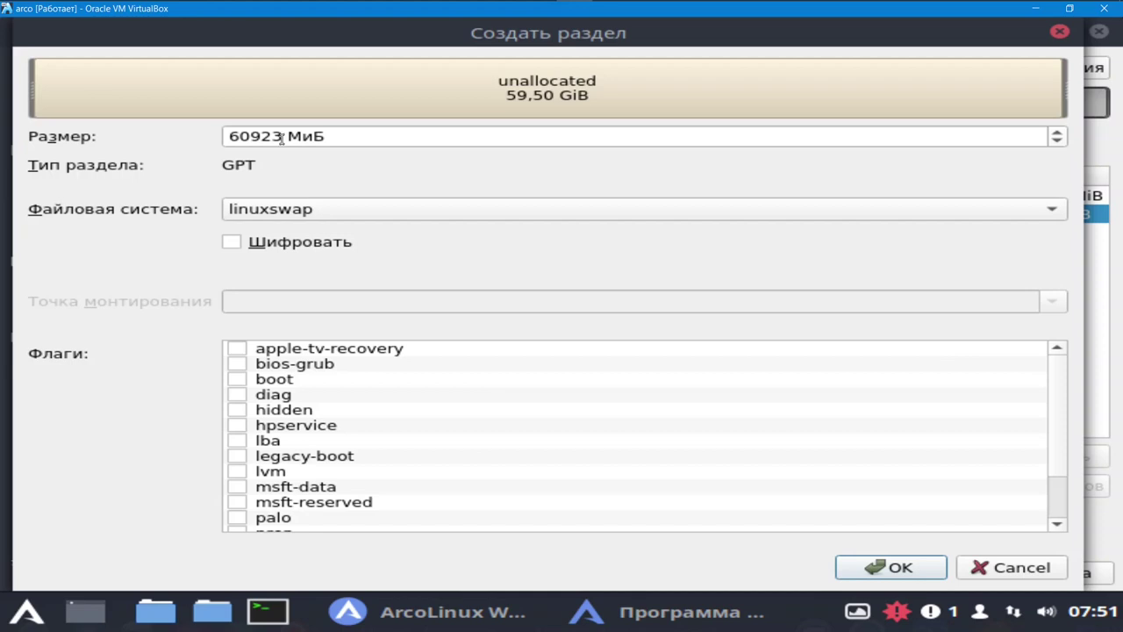
drag(281, 137, 230, 144)
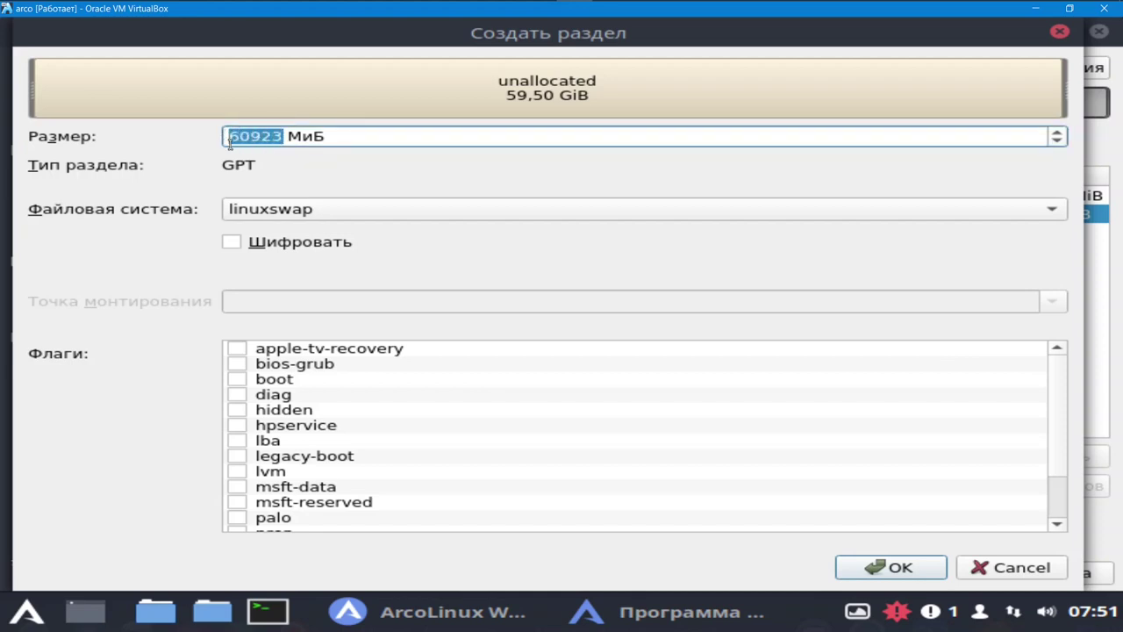
text(4)
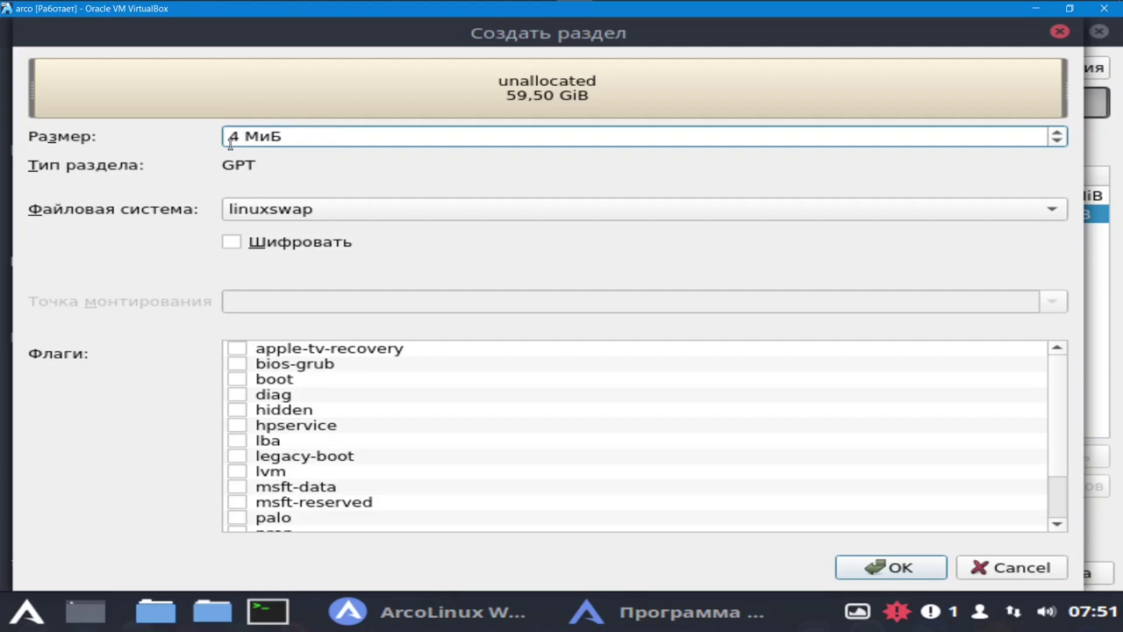
text(095)
click(892, 568)
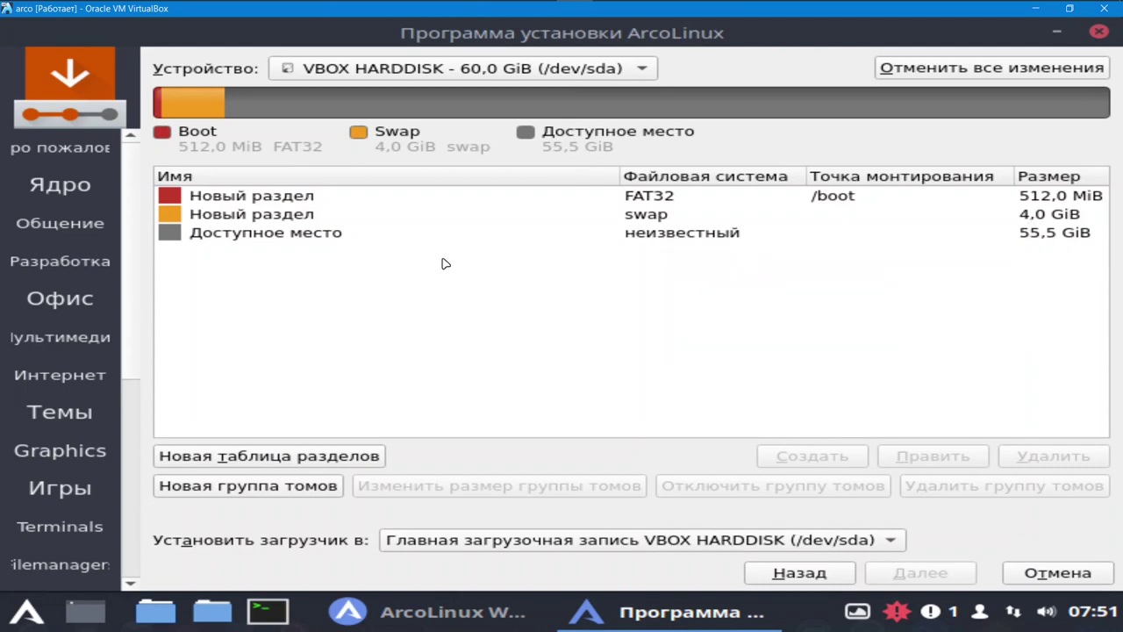
- Create a 30720 MiB ext4 partition mounted at / in the free space
click(305, 232)
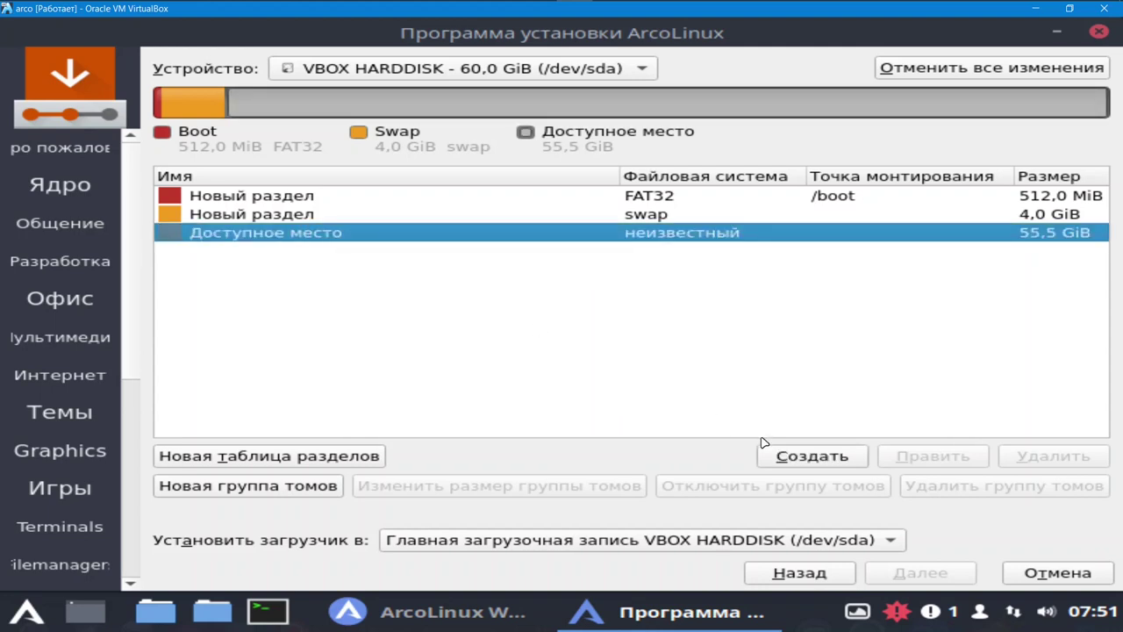
click(809, 457)
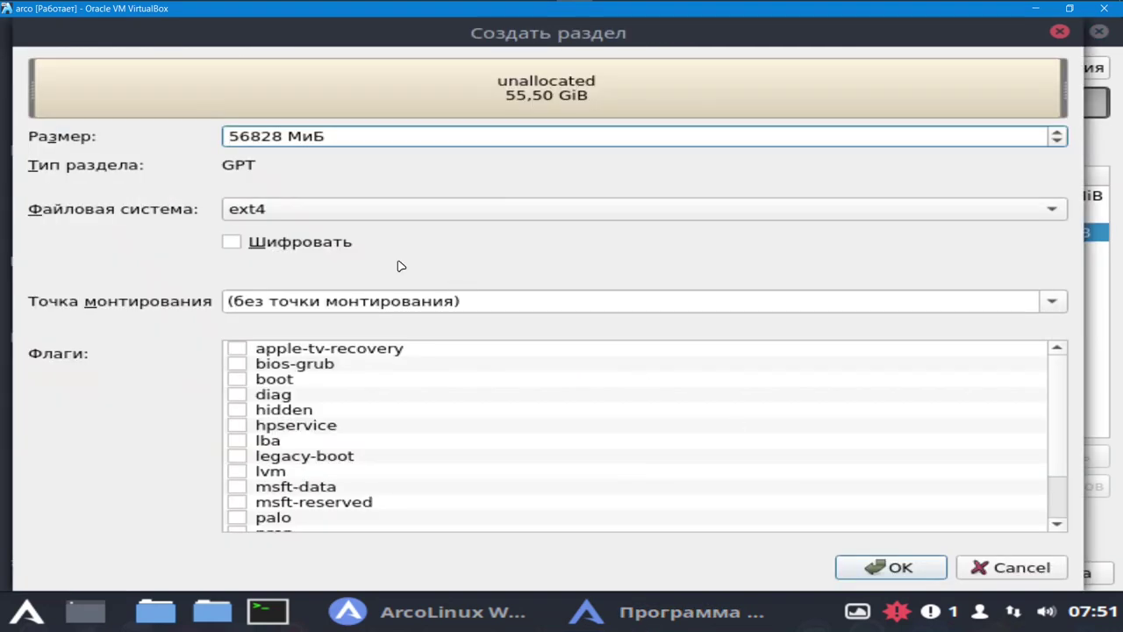
double_click(280, 136)
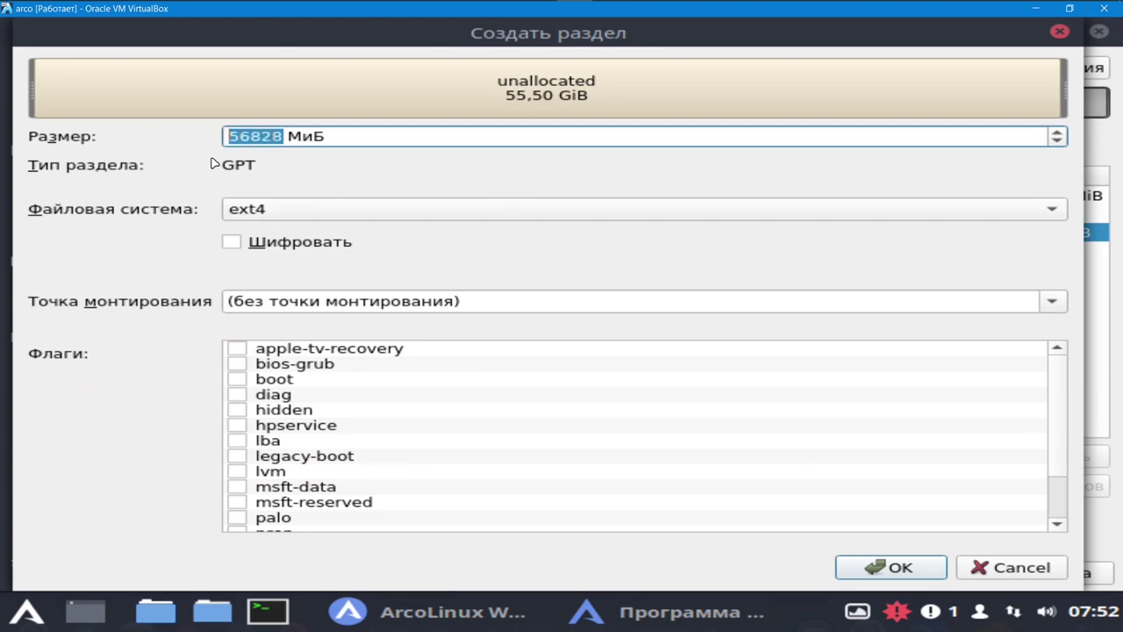
text(3)
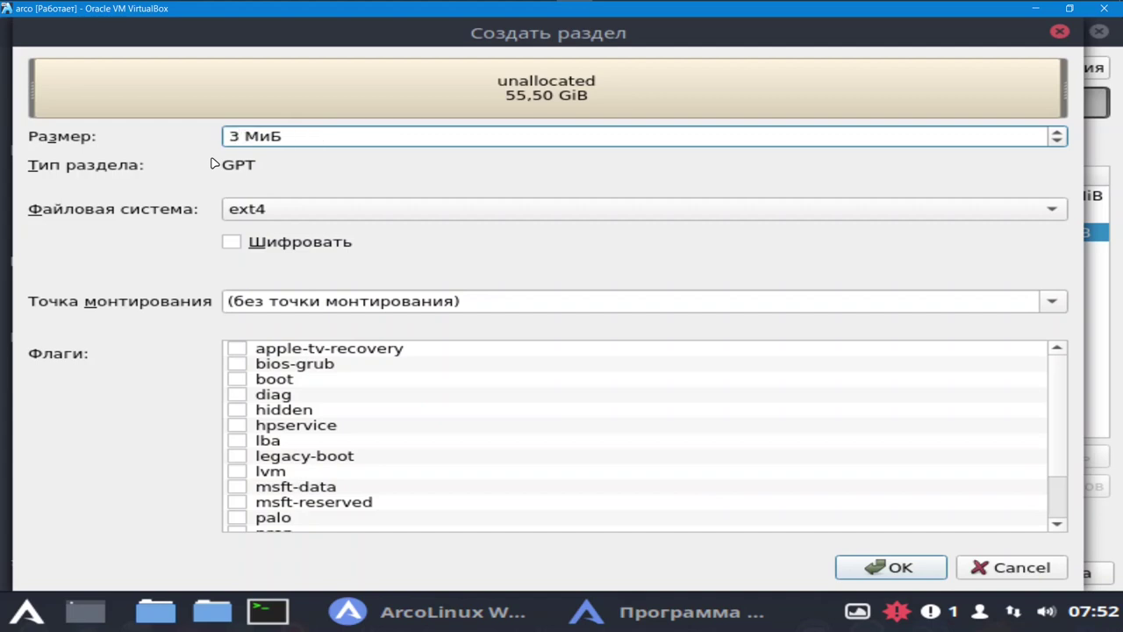
text(072)
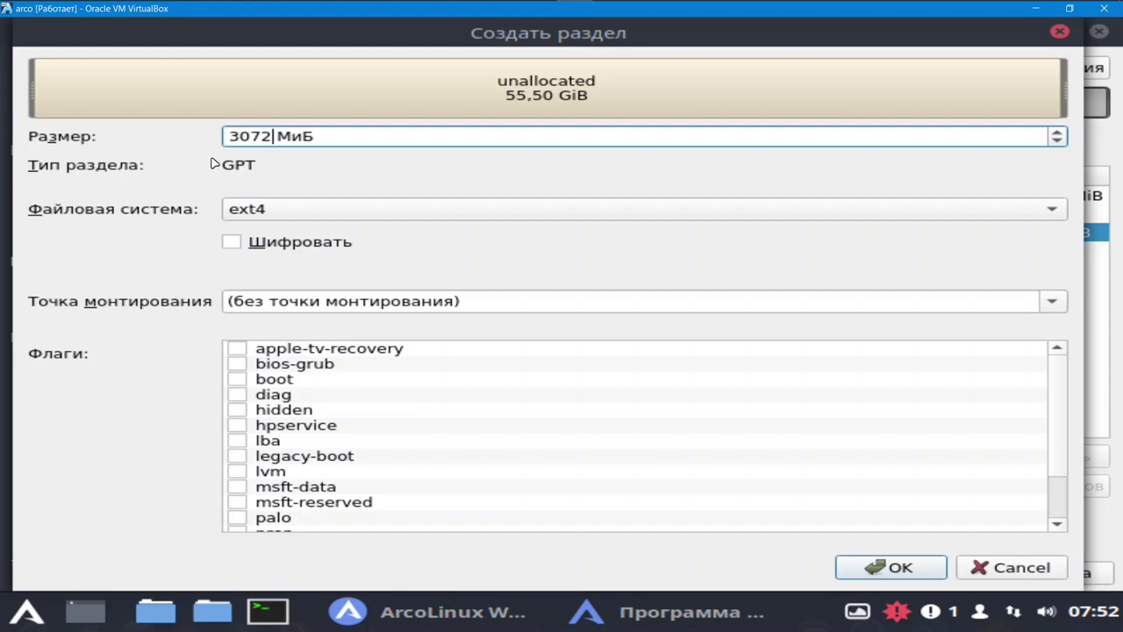
text(0)
click(1049, 300)
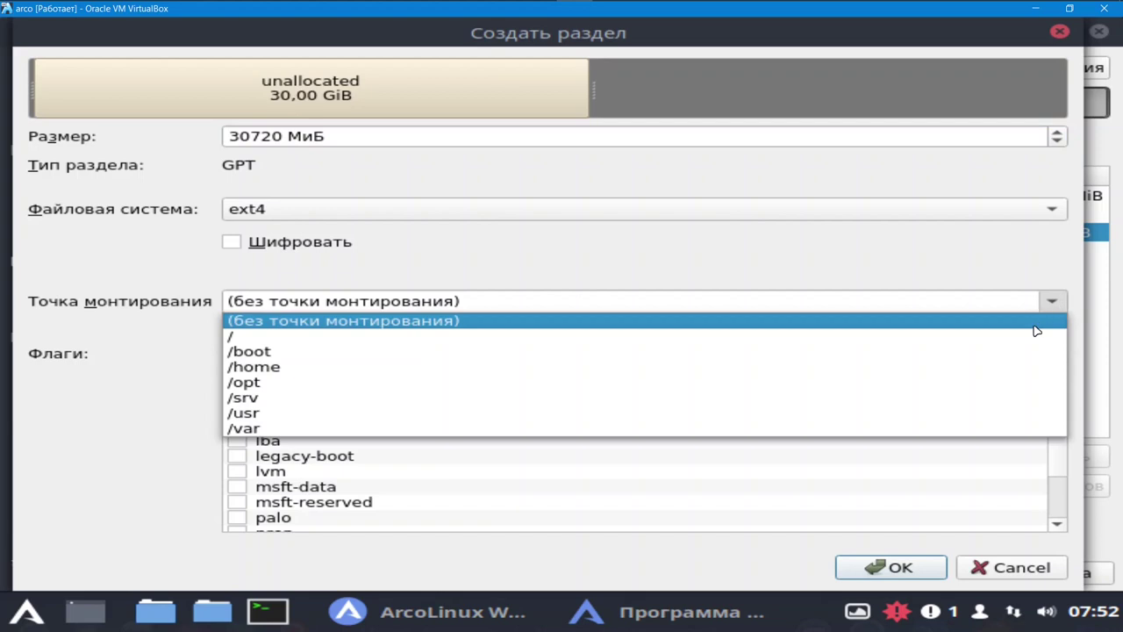
click(1034, 336)
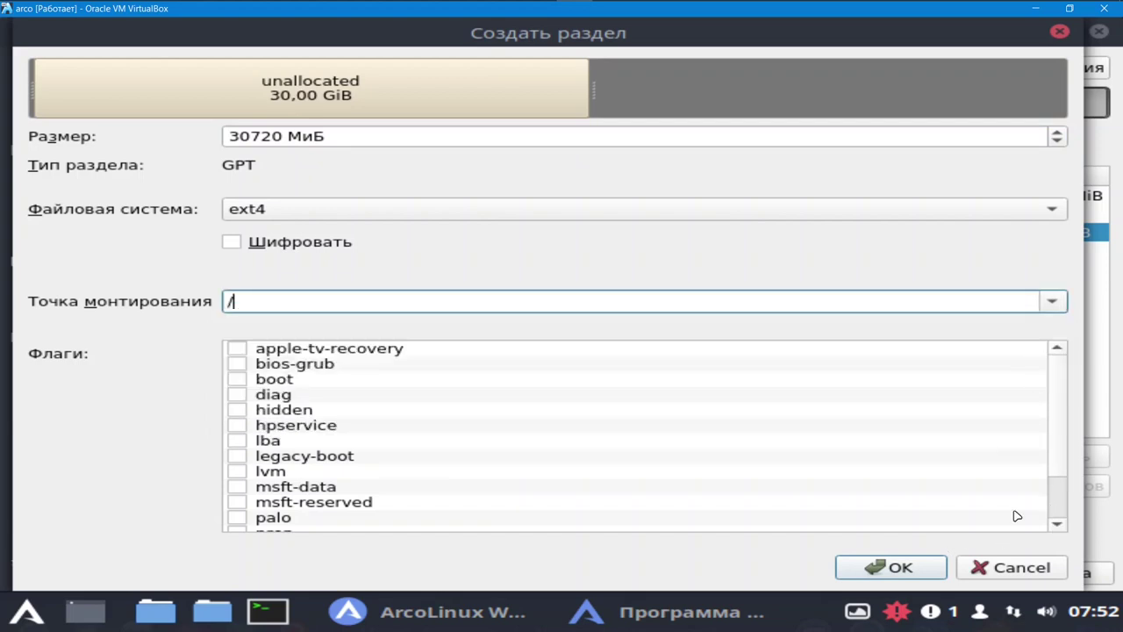
click(904, 568)
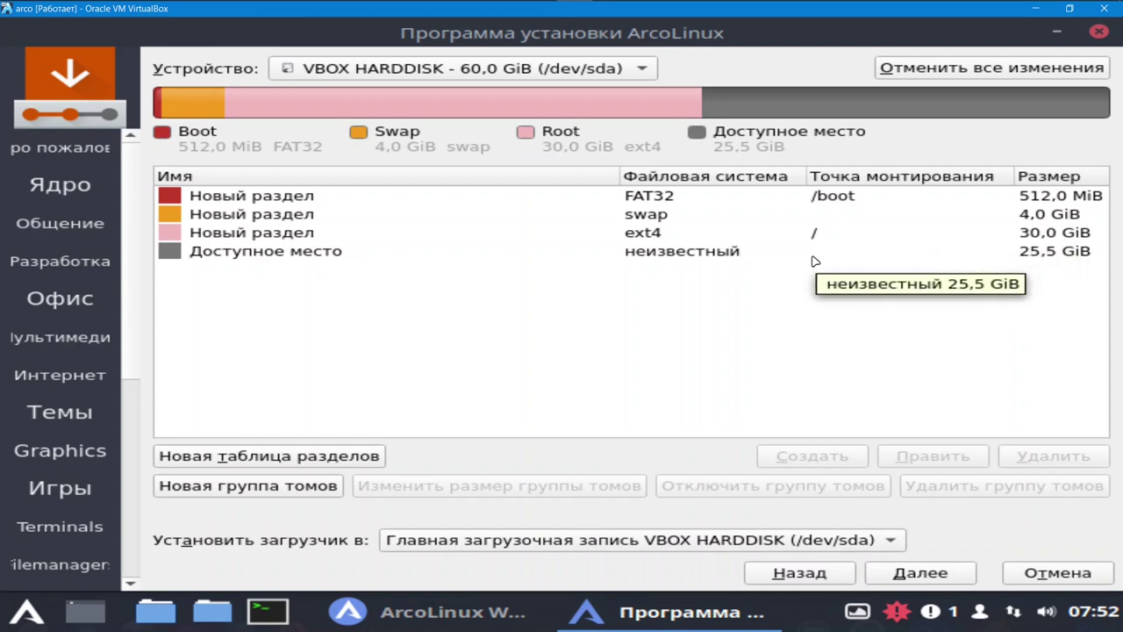
- Create an ext4 partition mounted at /home from the remaining 25.5 GiB of free space
click(728, 256)
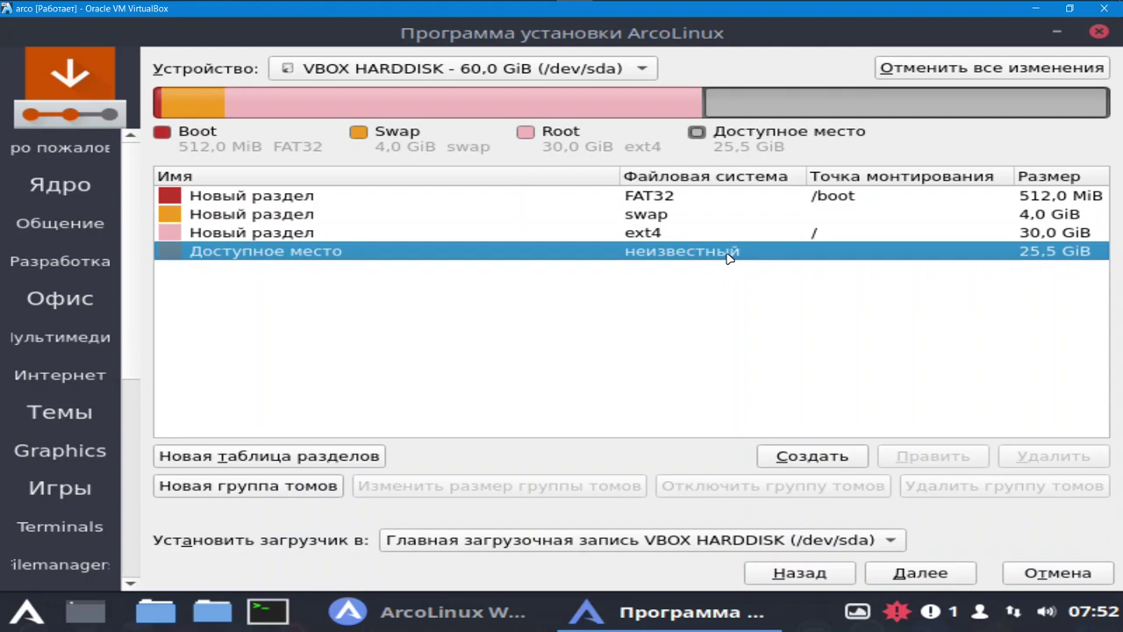
click(826, 464)
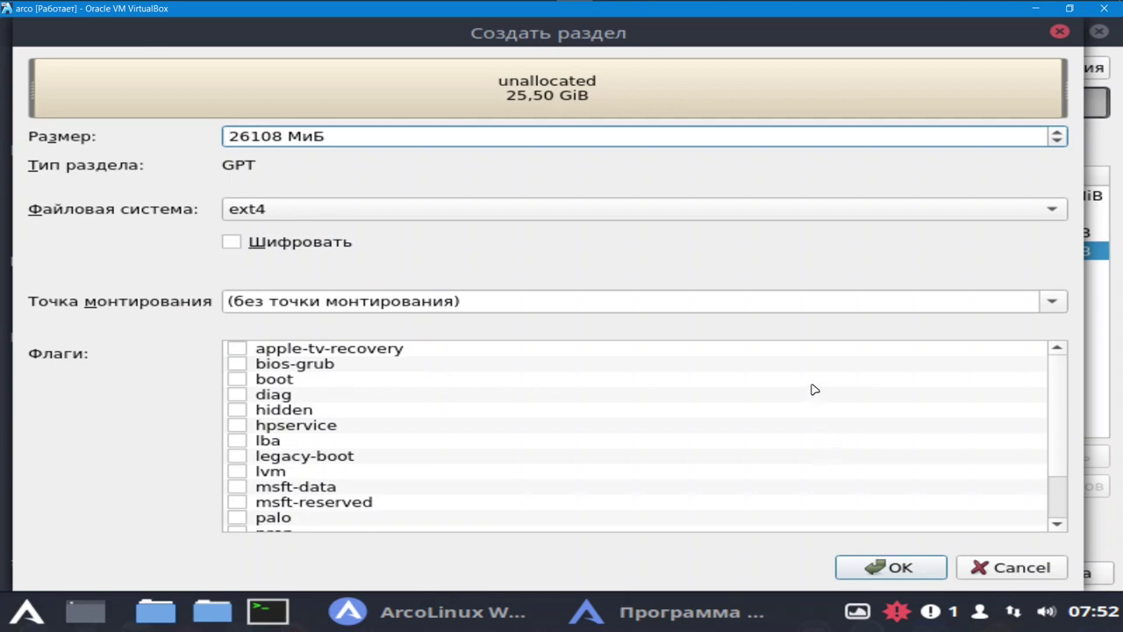
click(1053, 302)
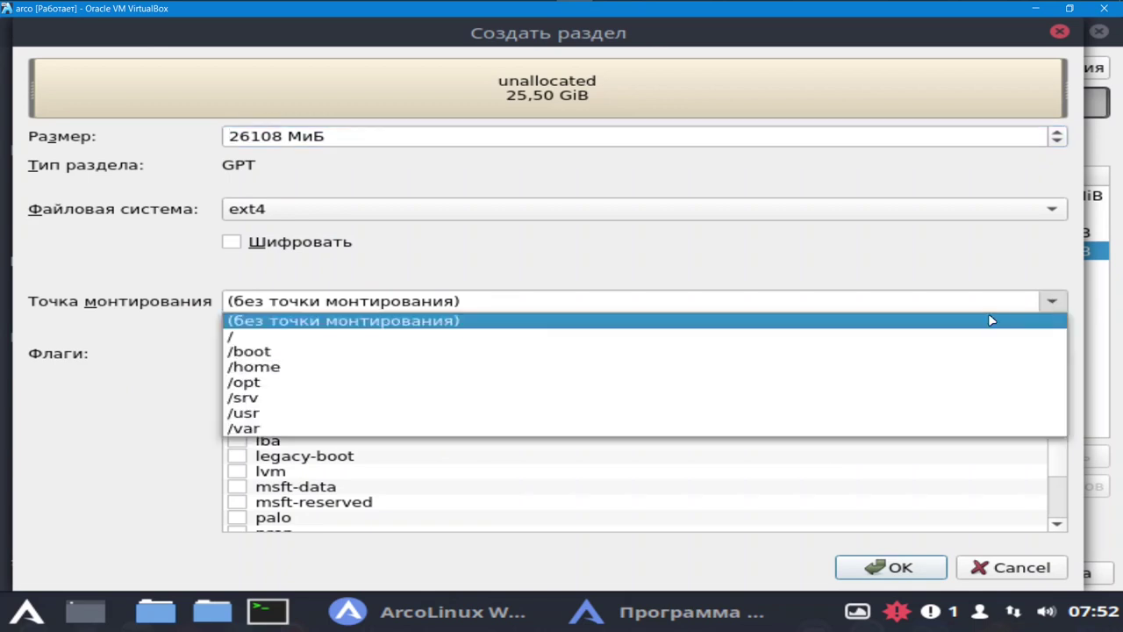
click(910, 368)
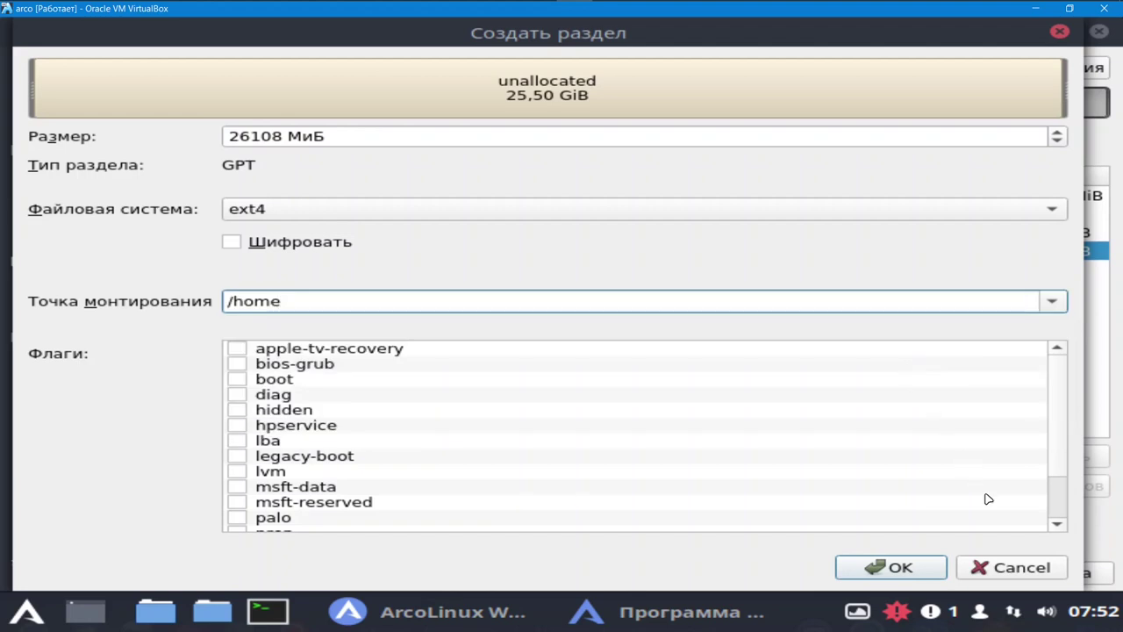
click(900, 568)
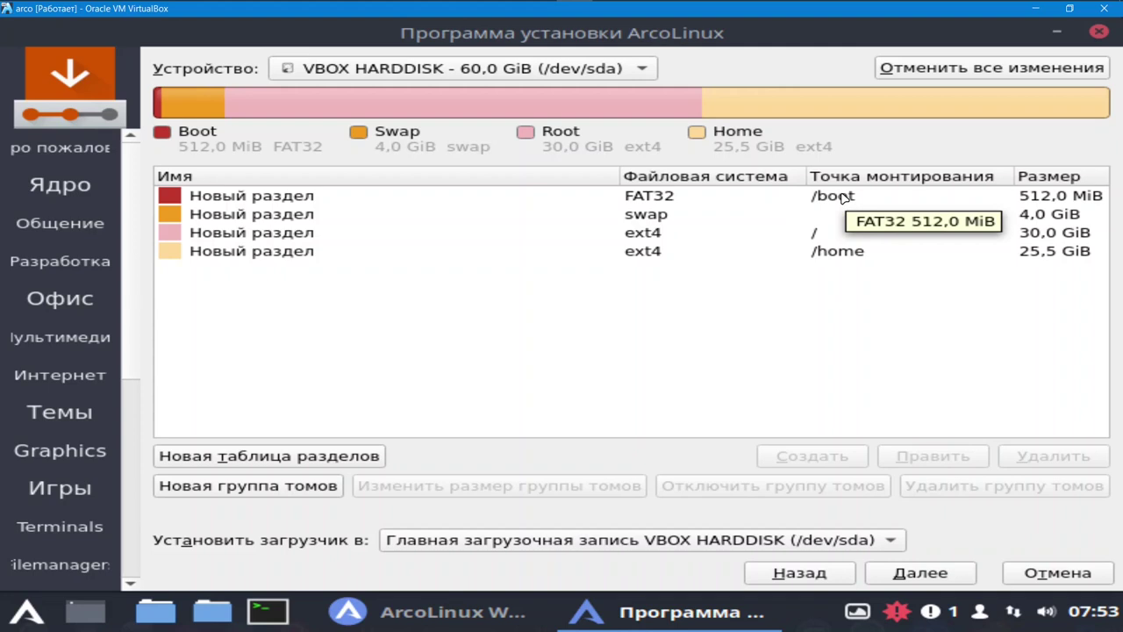
- Re-confirm the /boot partition unchanged, accept the layout and continue to the user page
click(843, 198)
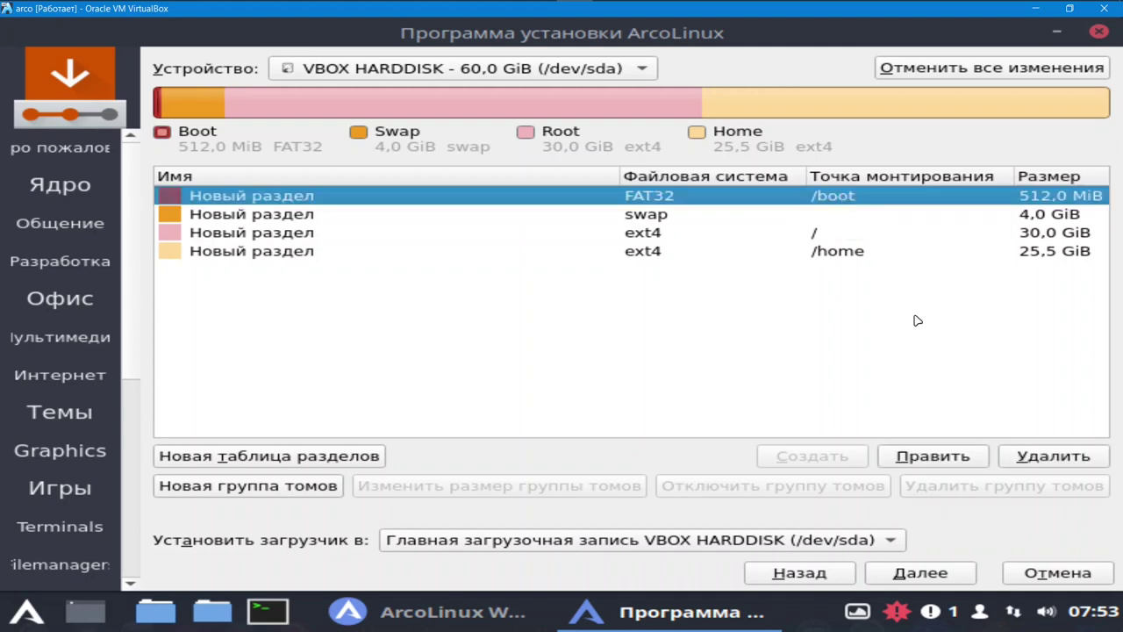
click(941, 459)
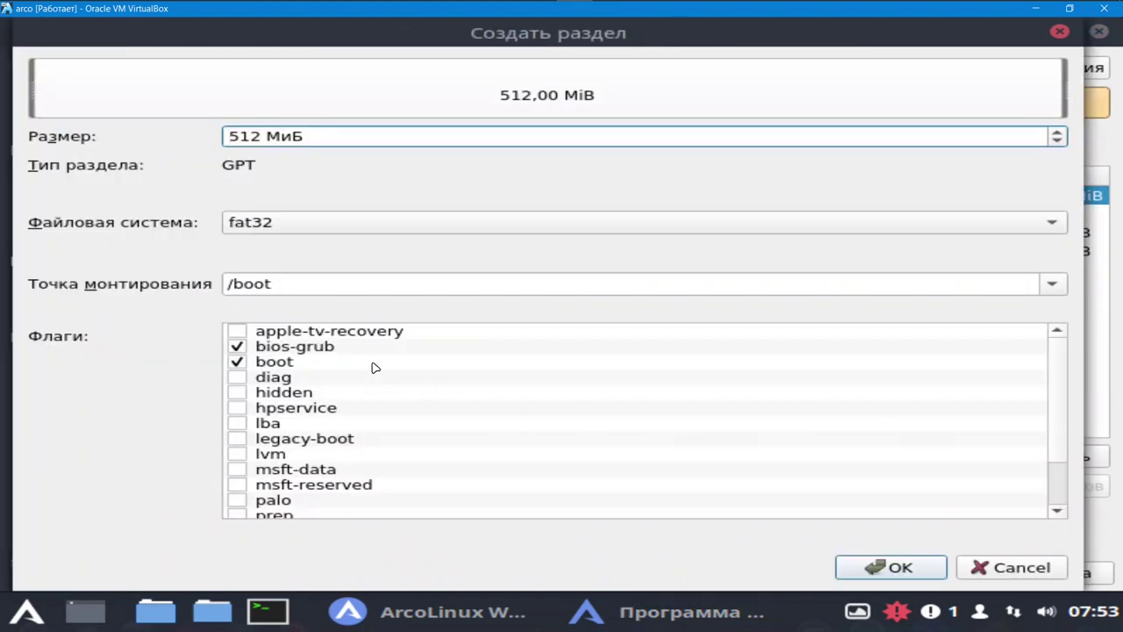
click(919, 567)
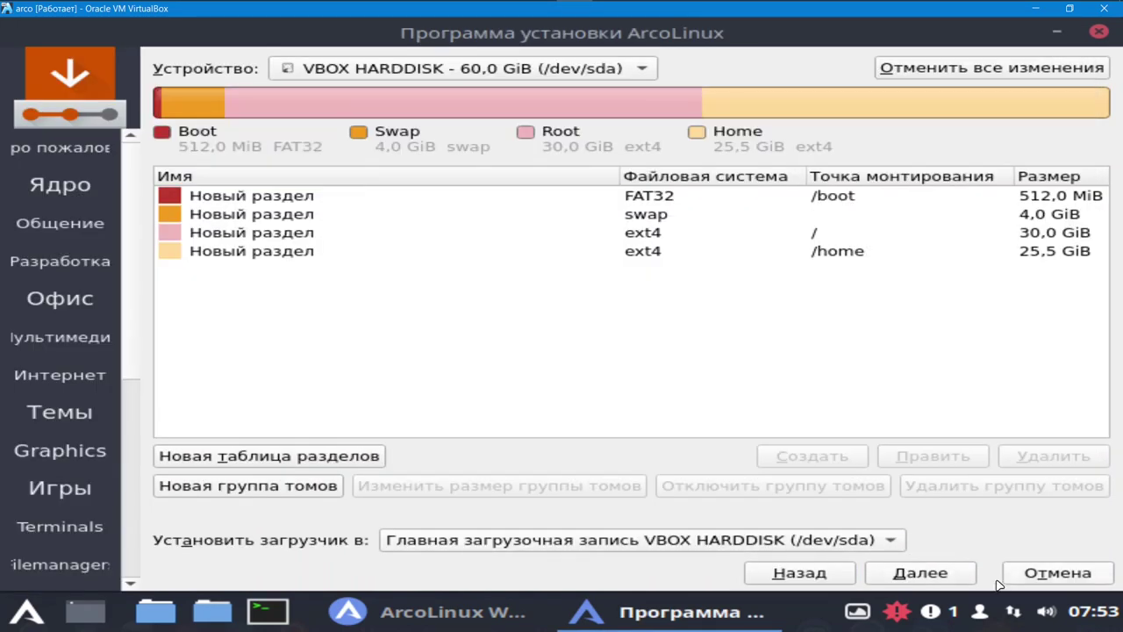
click(932, 578)
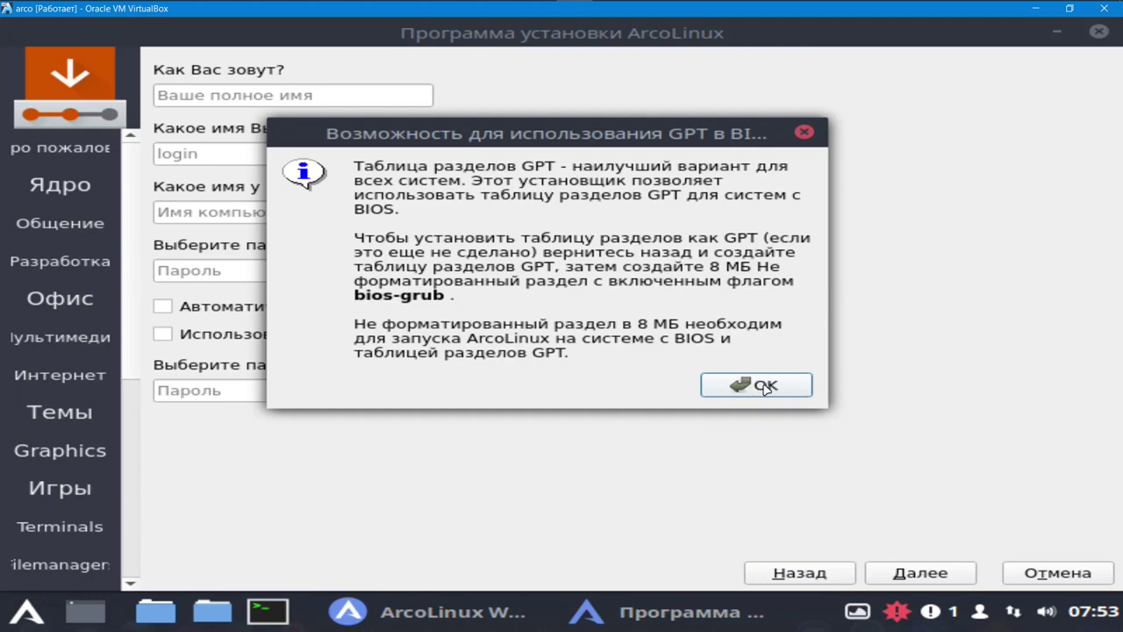
- Dismiss the GPT-on-BIOS notice, enter the username 'user', and enter and repeat the account password
click(761, 386)
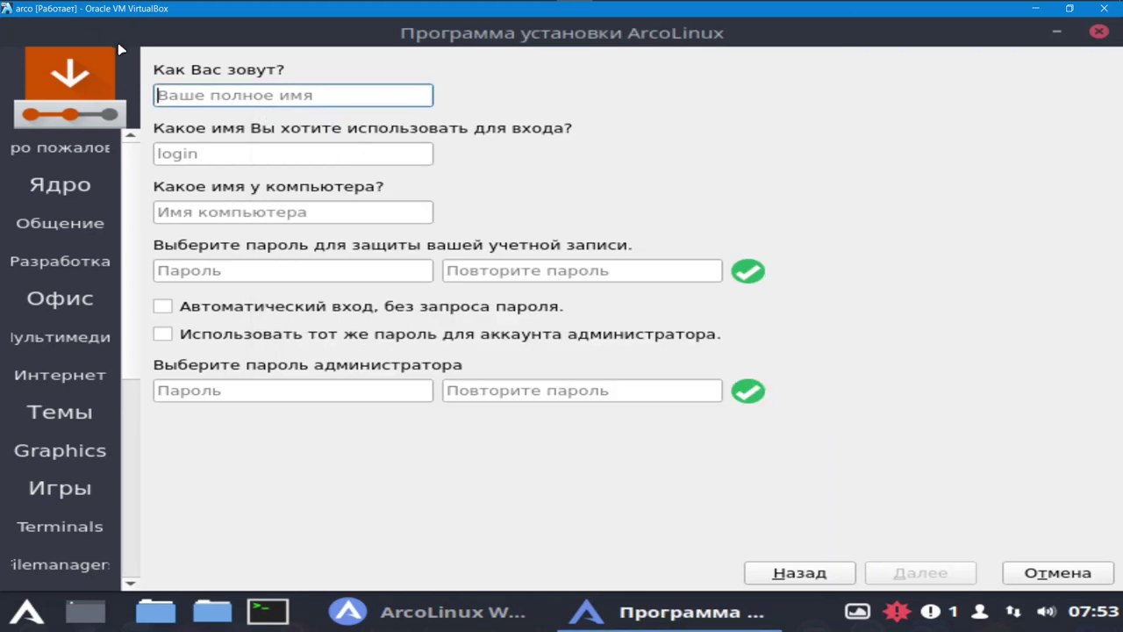
text(us)
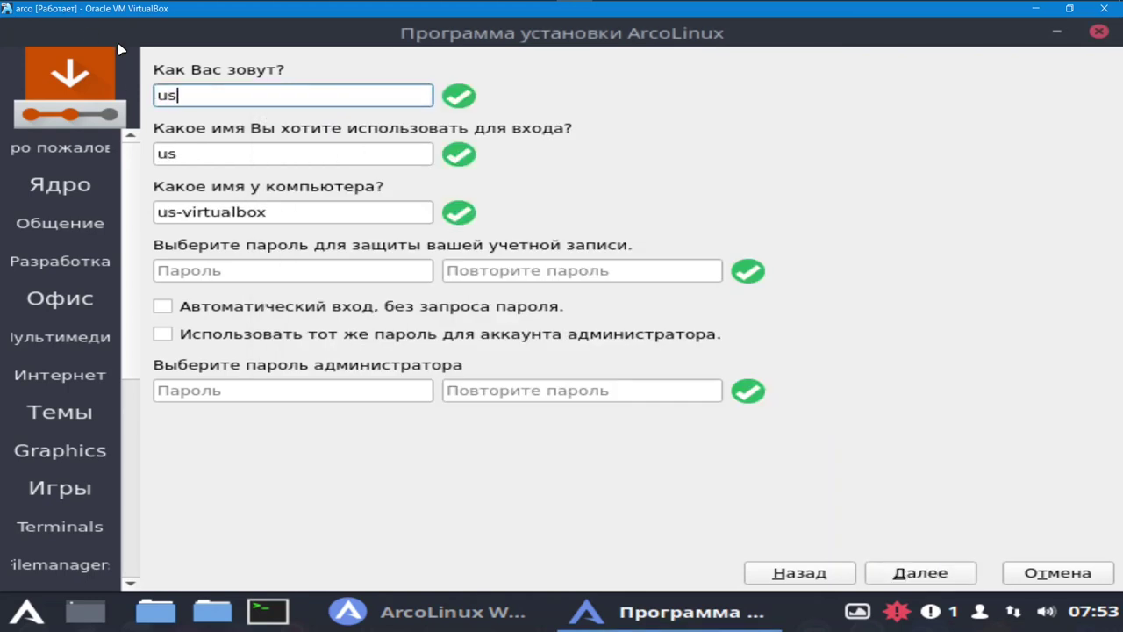
text(er)
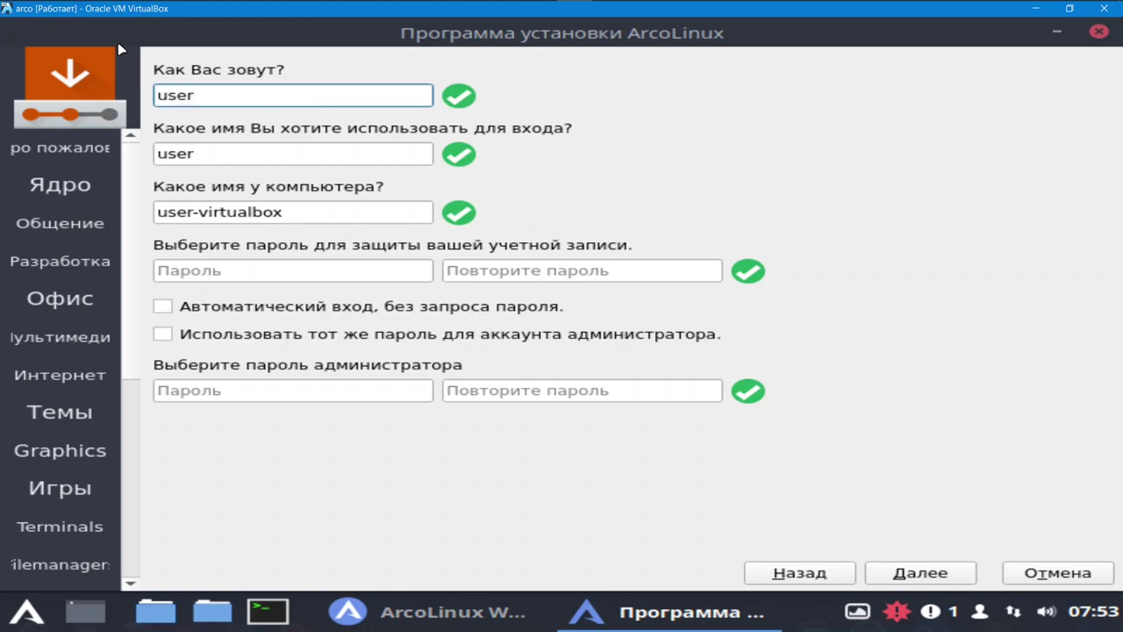
click(267, 274)
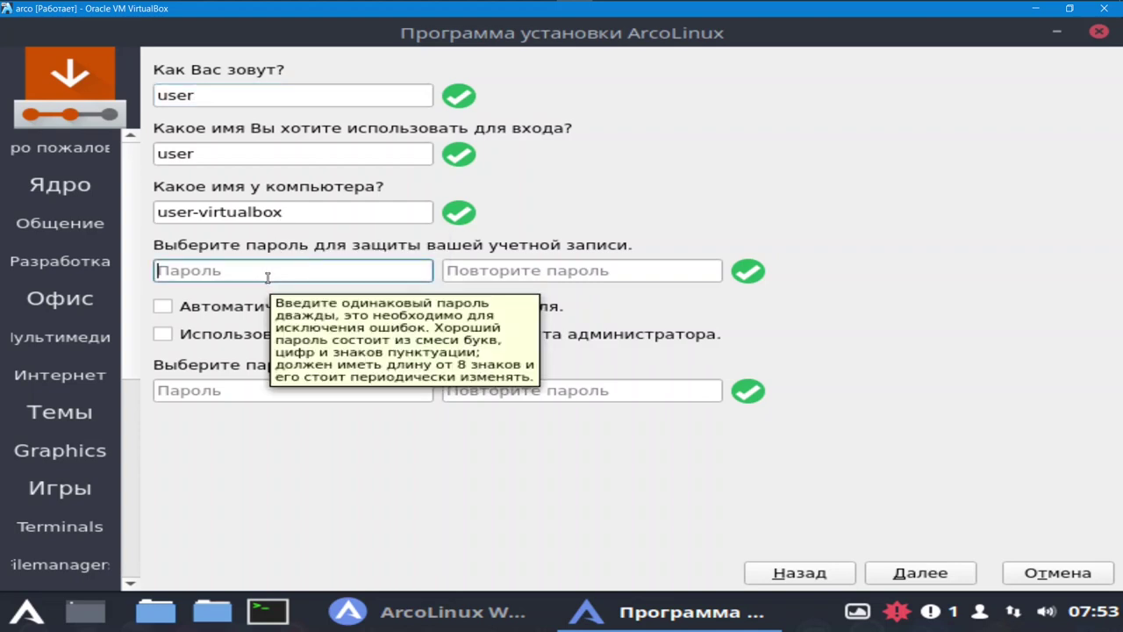
text(a)
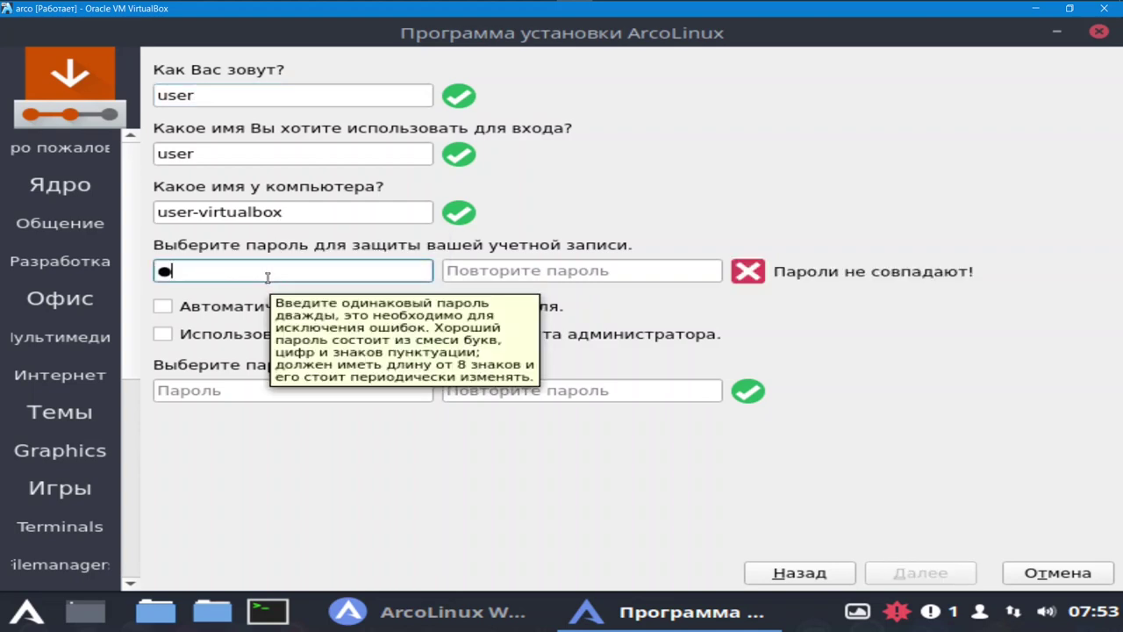
click(472, 268)
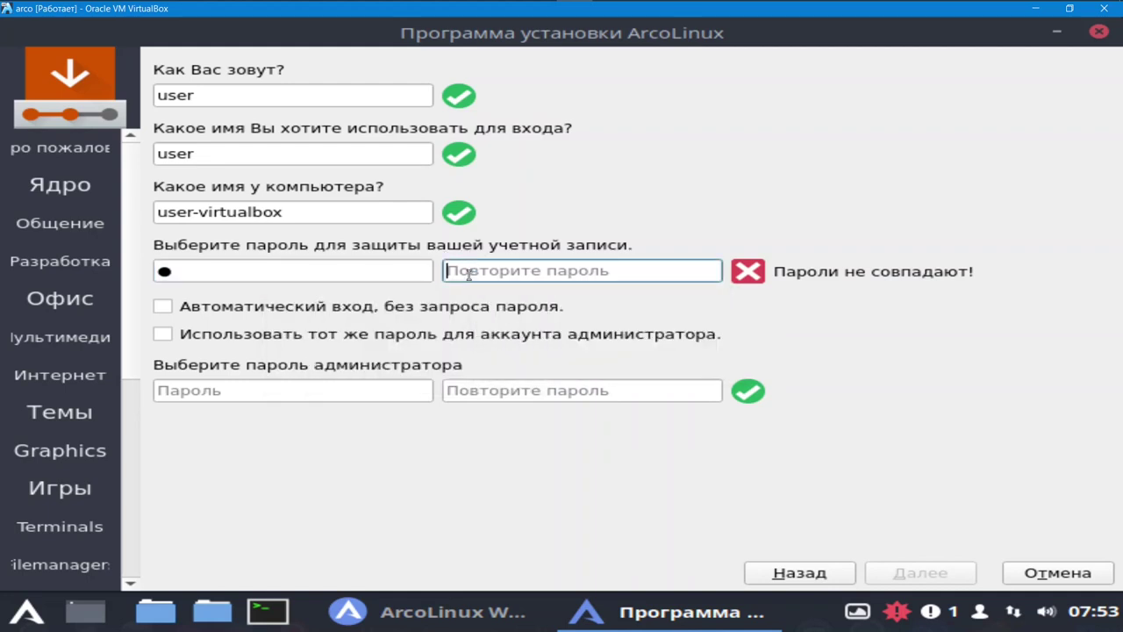
text(1)
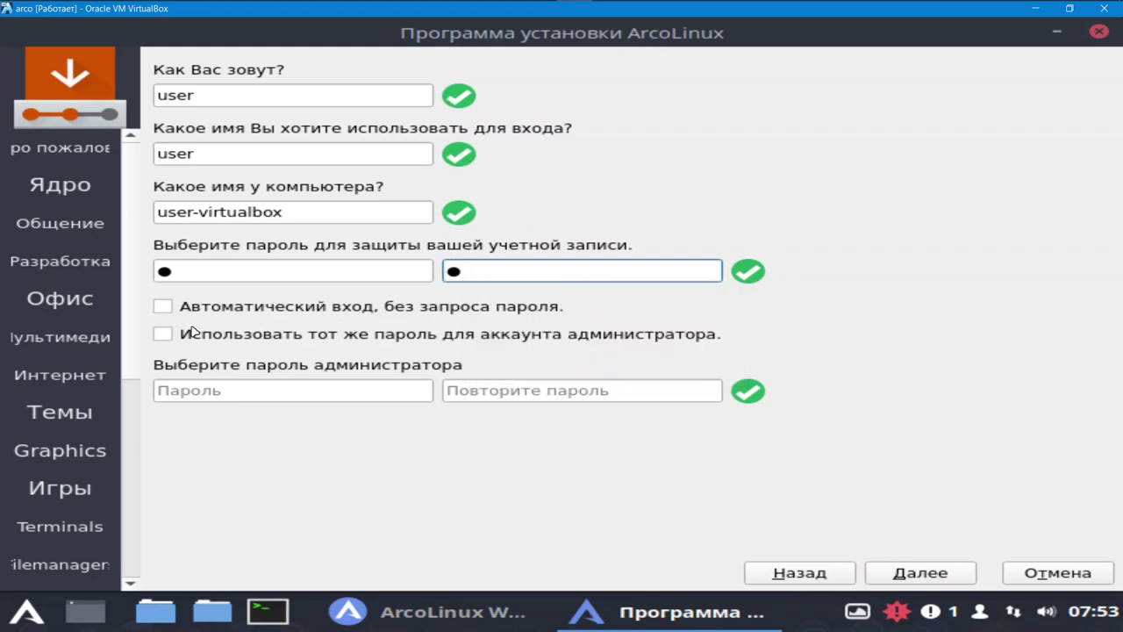
- Enable automatic login and the same password for the administrator, then continue
click(164, 308)
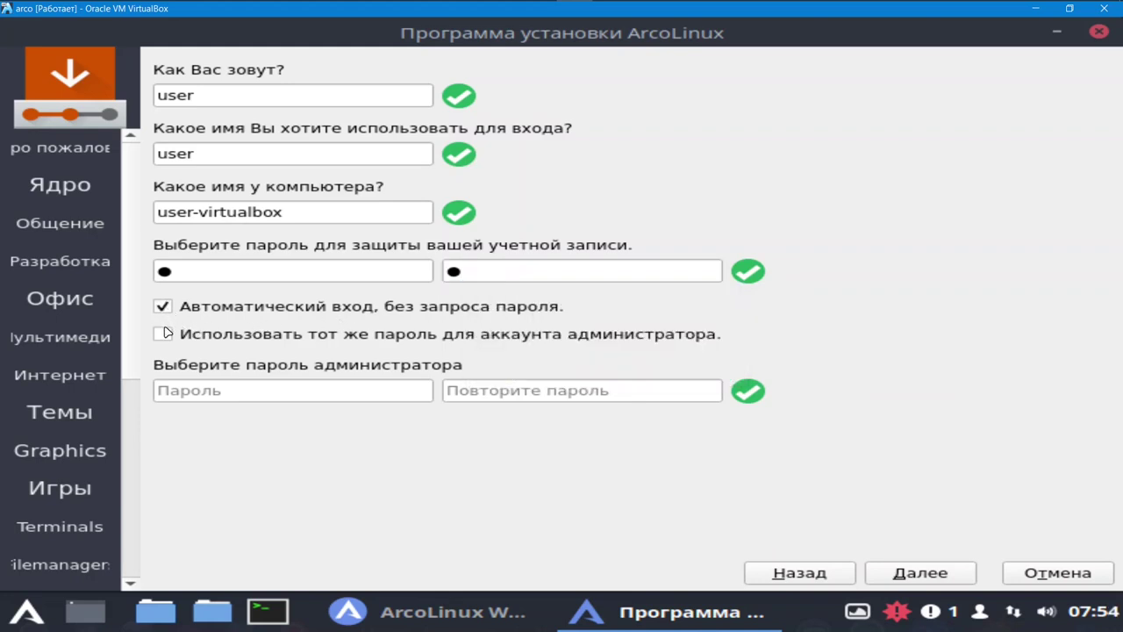
click(166, 335)
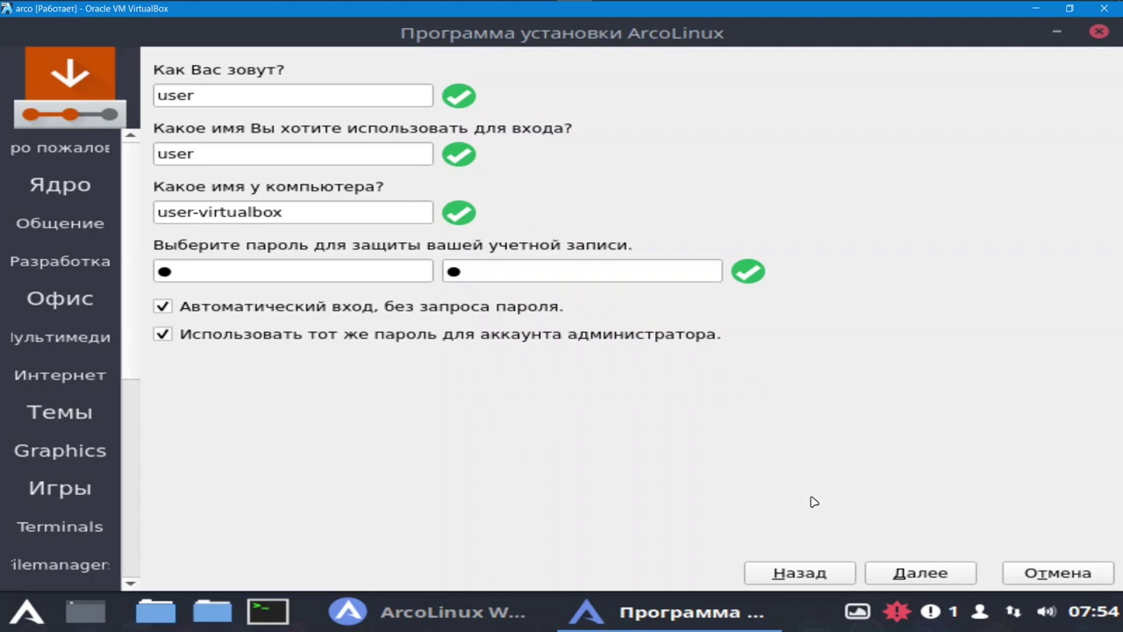
click(932, 575)
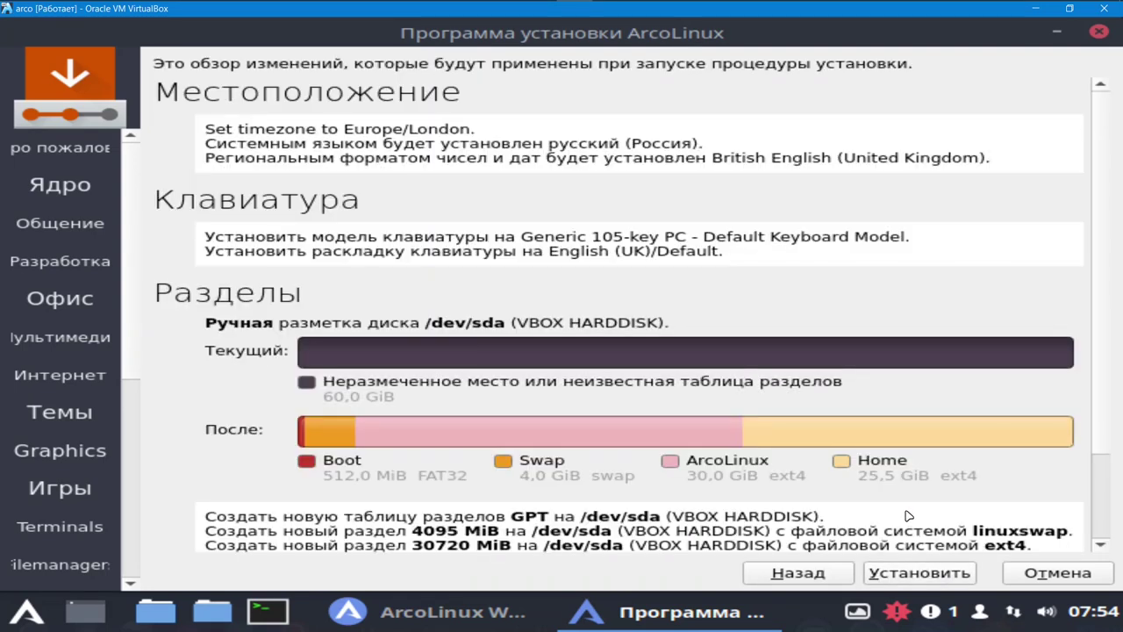
- Review the partition summary and install ArcoLinux until the Готово page appears
scroll(909, 518, down, 1)
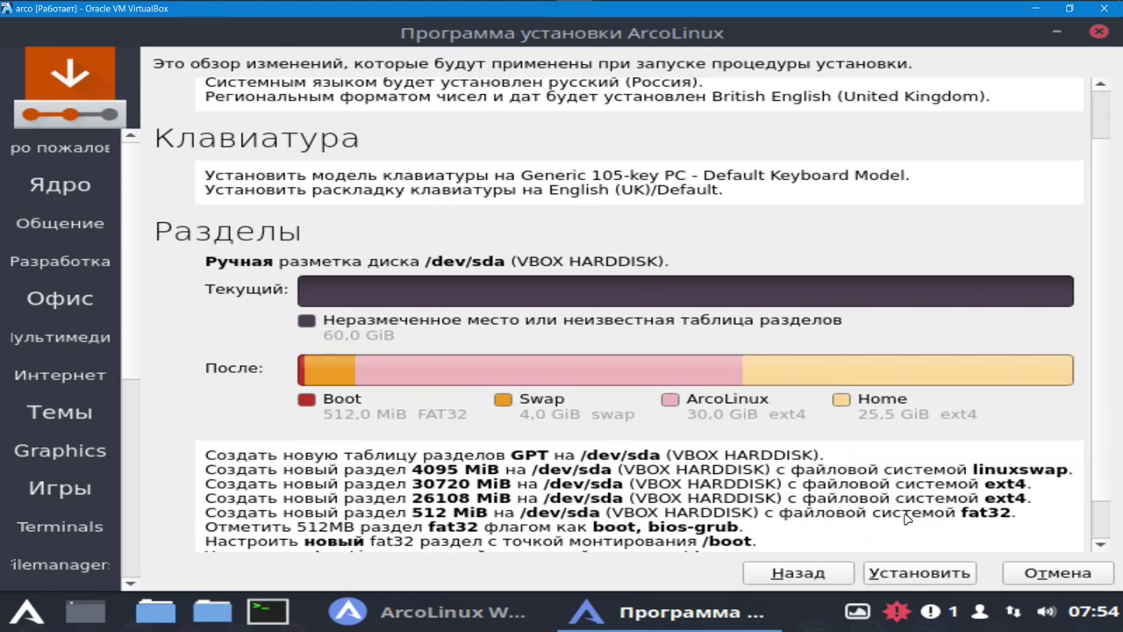
scroll(903, 515, down, 1)
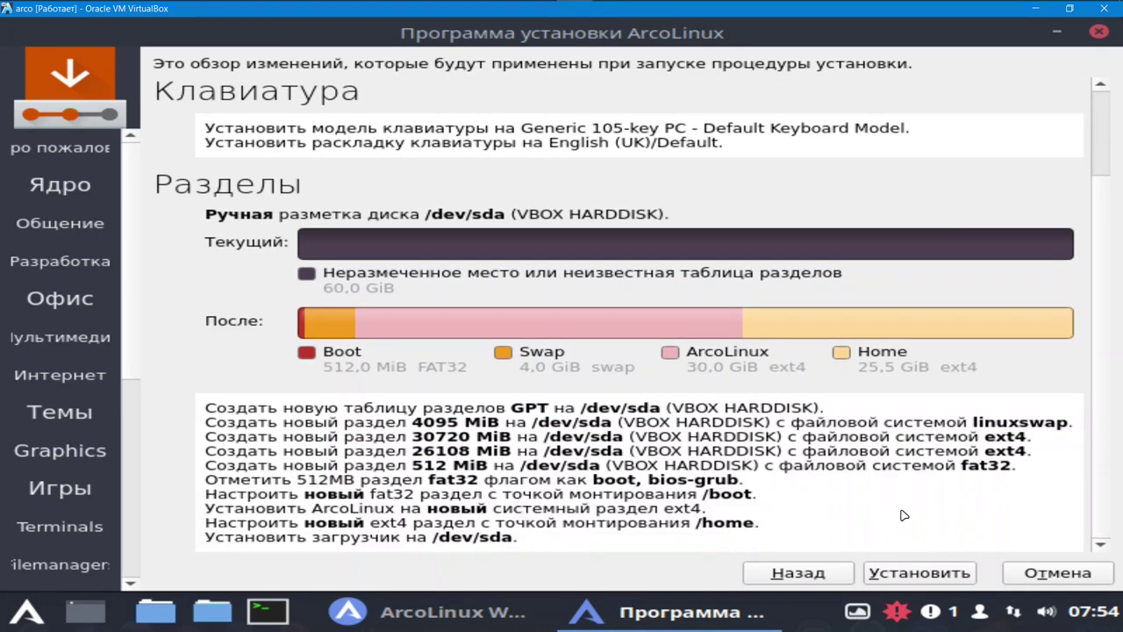
click(921, 575)
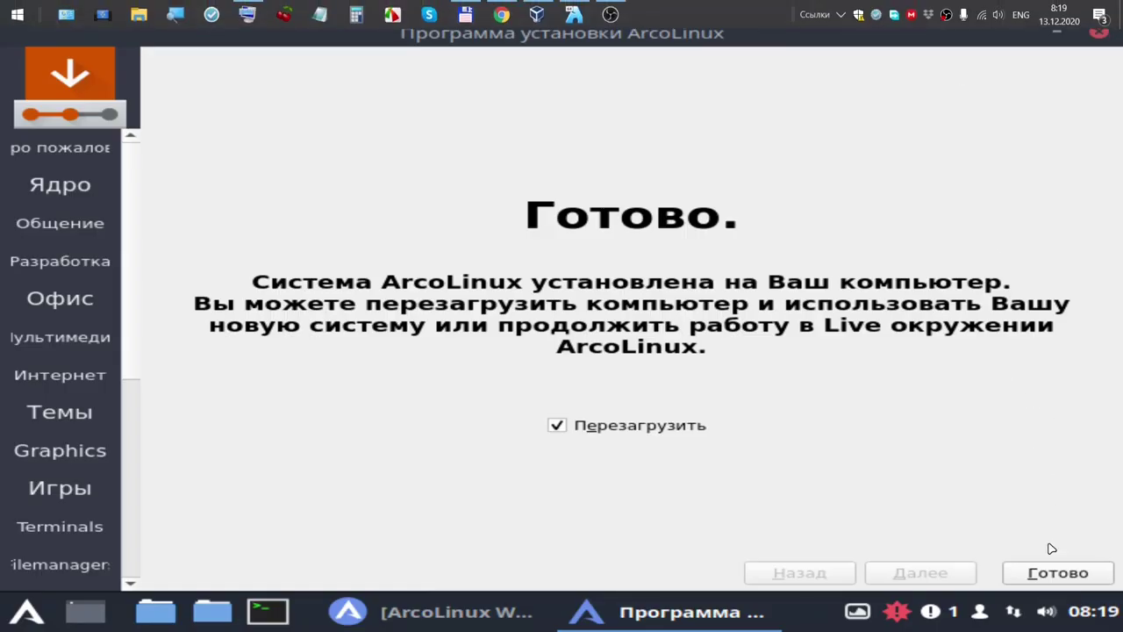
- Finish Calamares with Перезагрузить ticked so the VM reboots into the Welcome App
click(1056, 574)
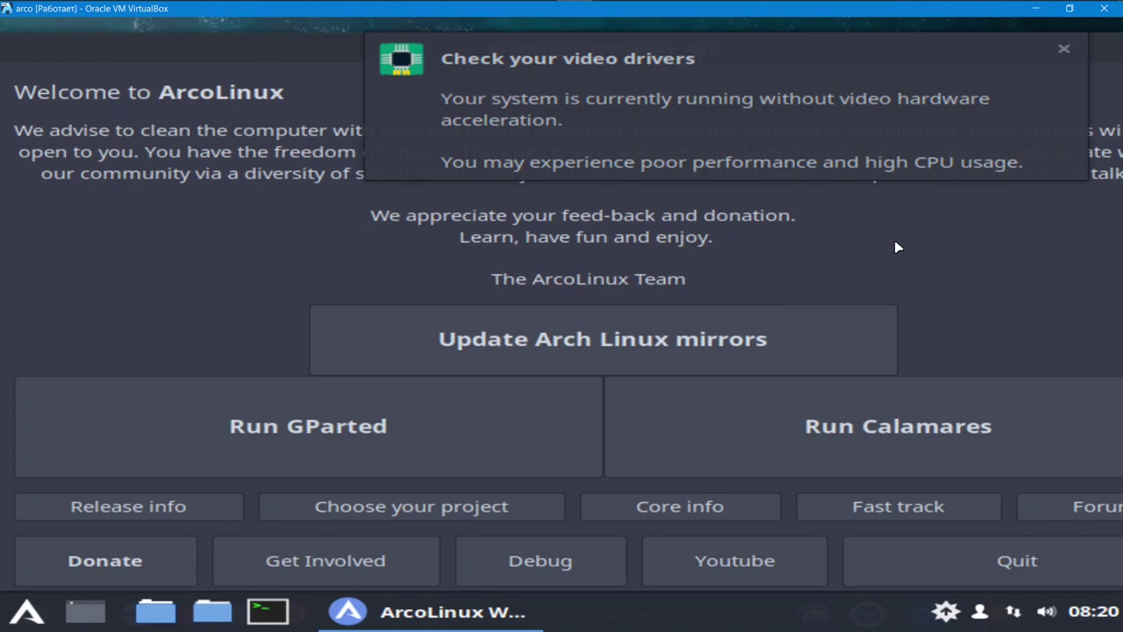
- Dismiss the video-driver warning, start the Arch Linux mirror update, and minimize the Welcome App
click(1063, 50)
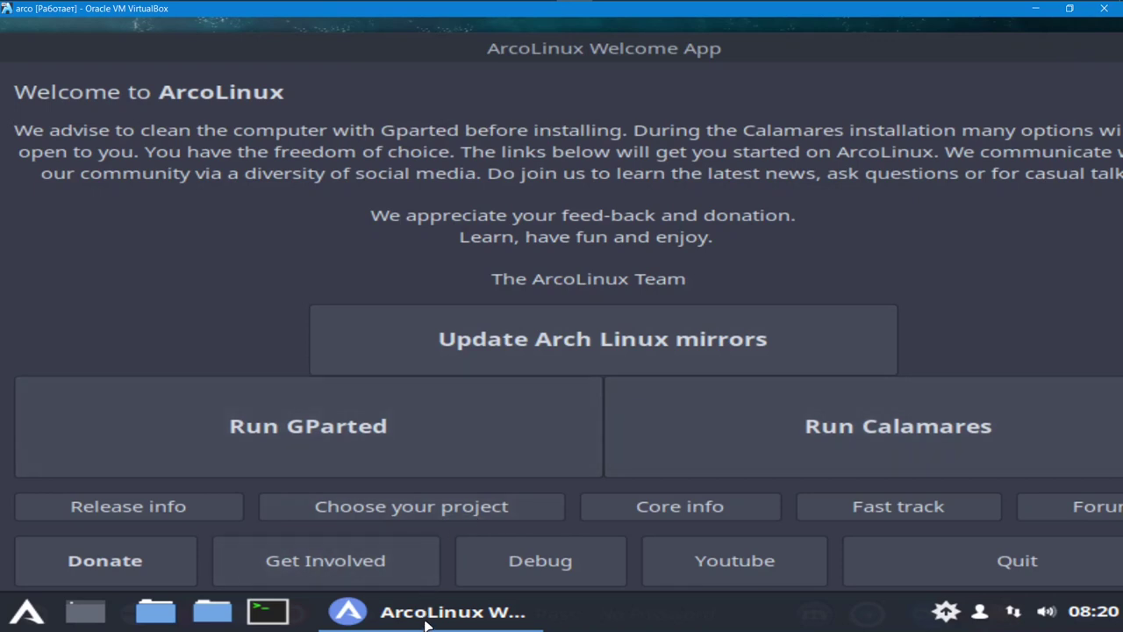
mouse_move(425, 623)
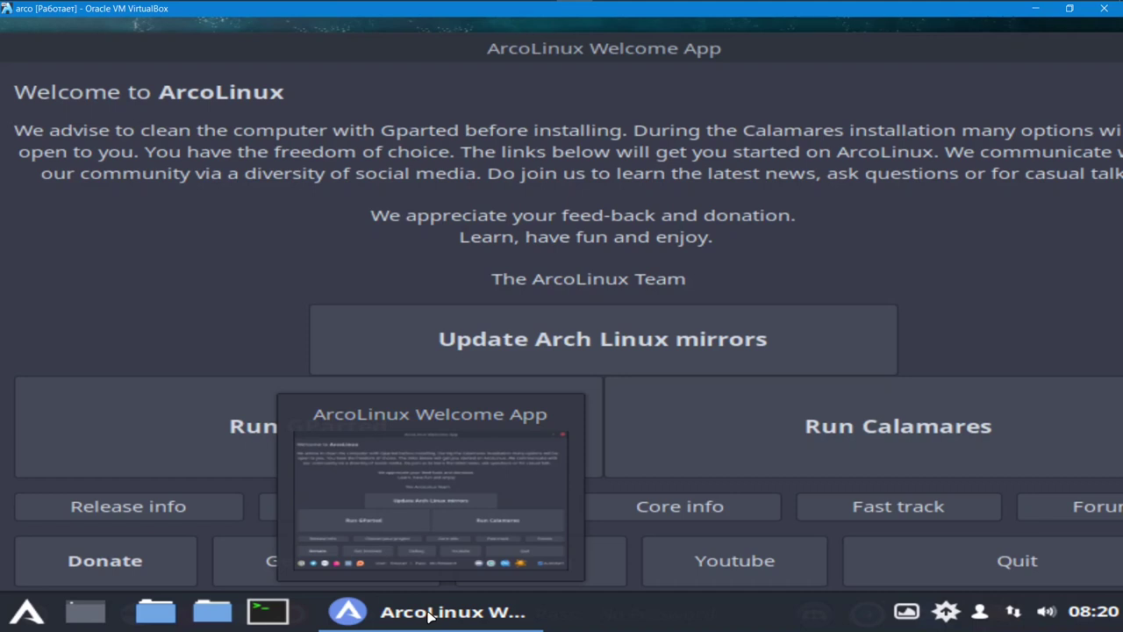
click(648, 347)
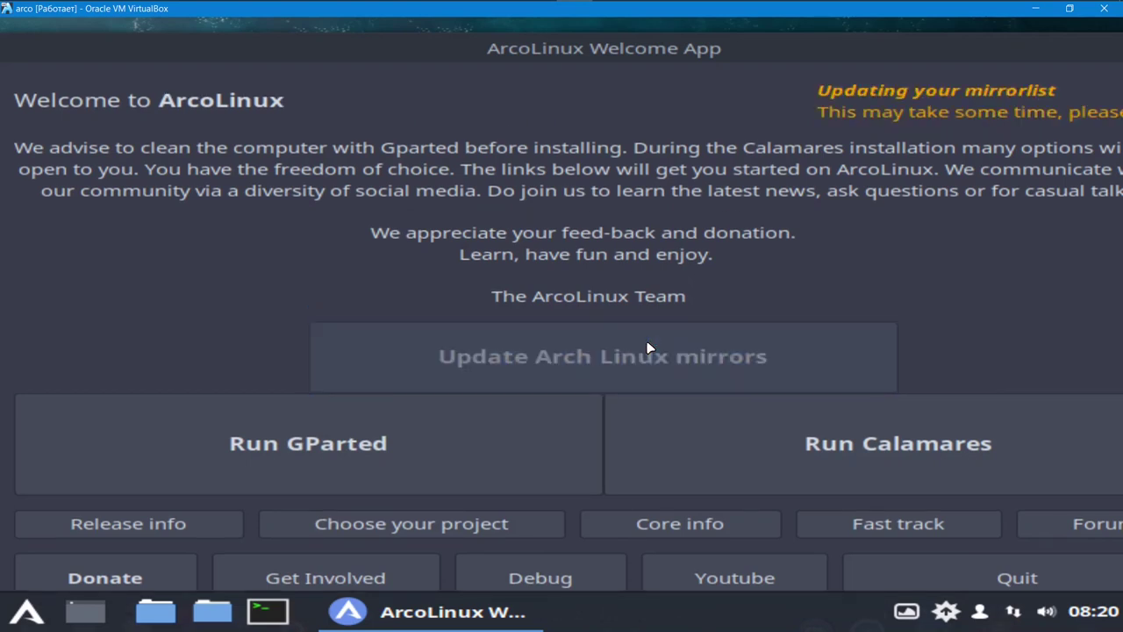
right_click(457, 621)
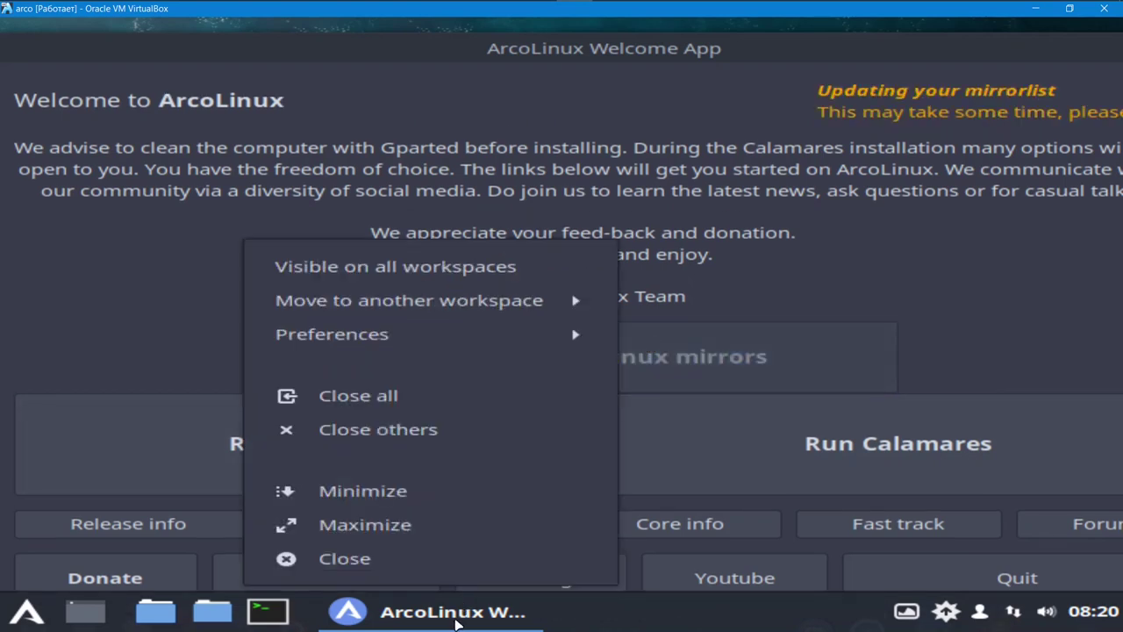
click(372, 492)
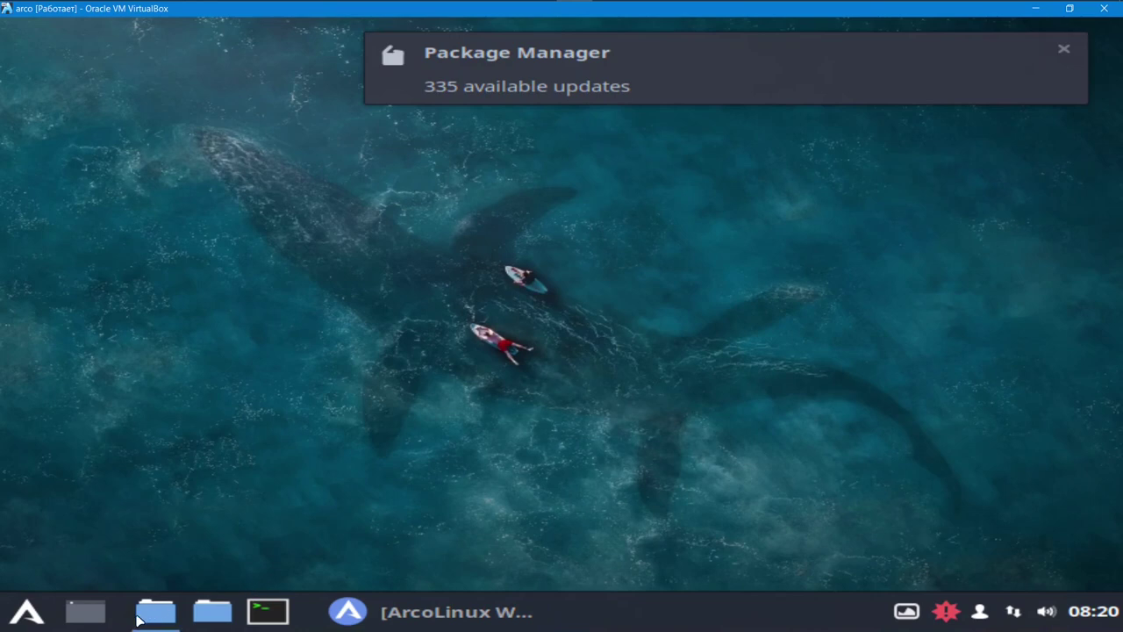
click(26, 612)
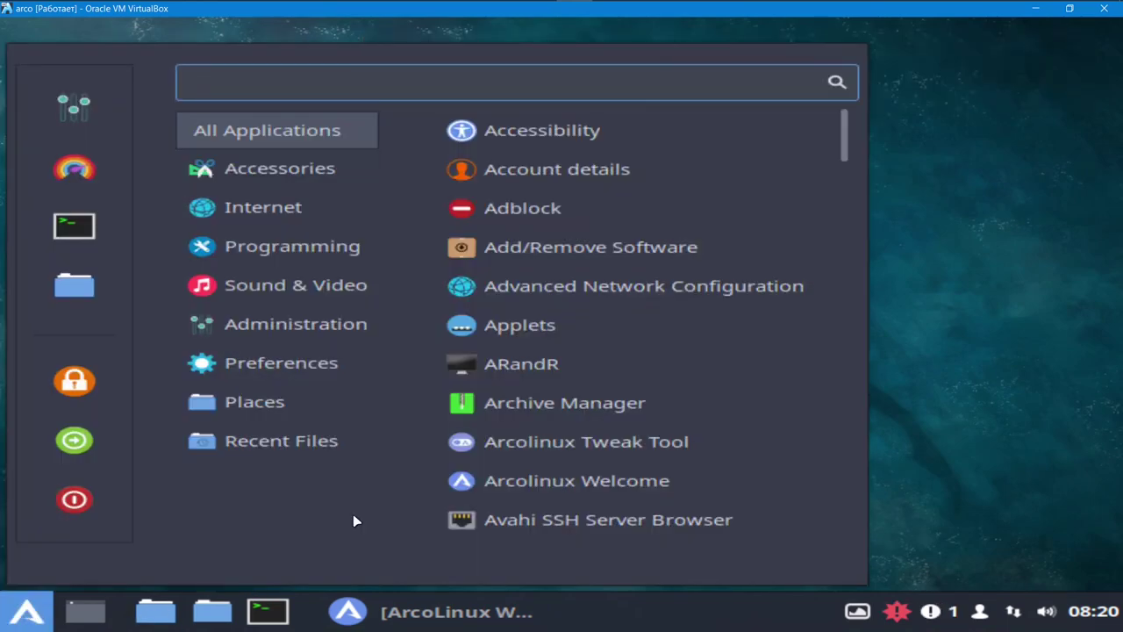
mouse_move(338, 342)
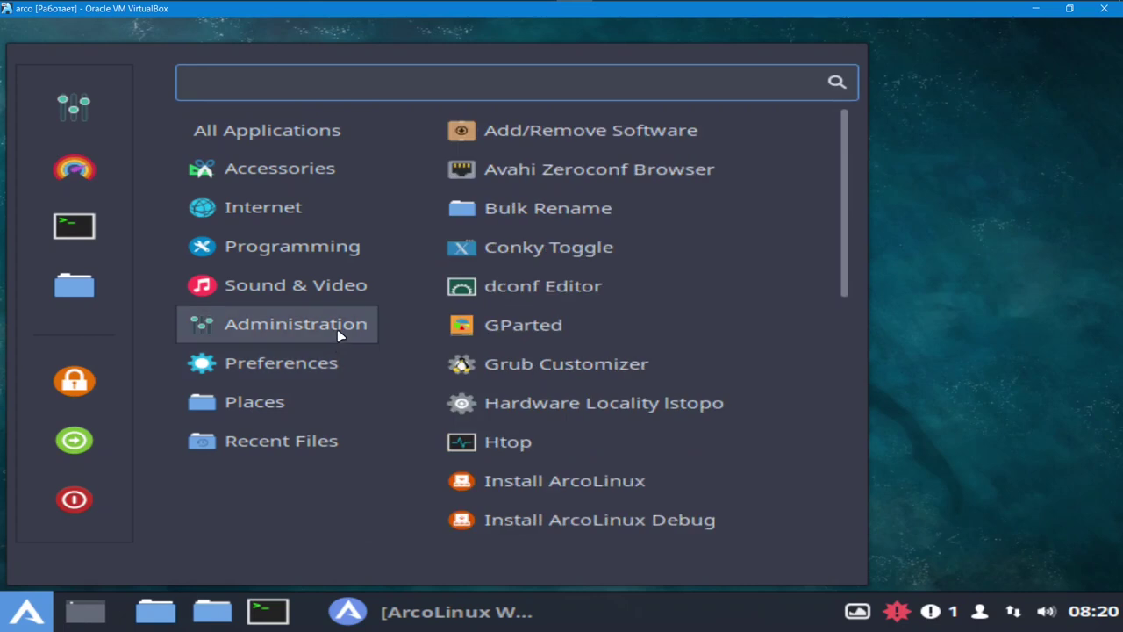
click(515, 323)
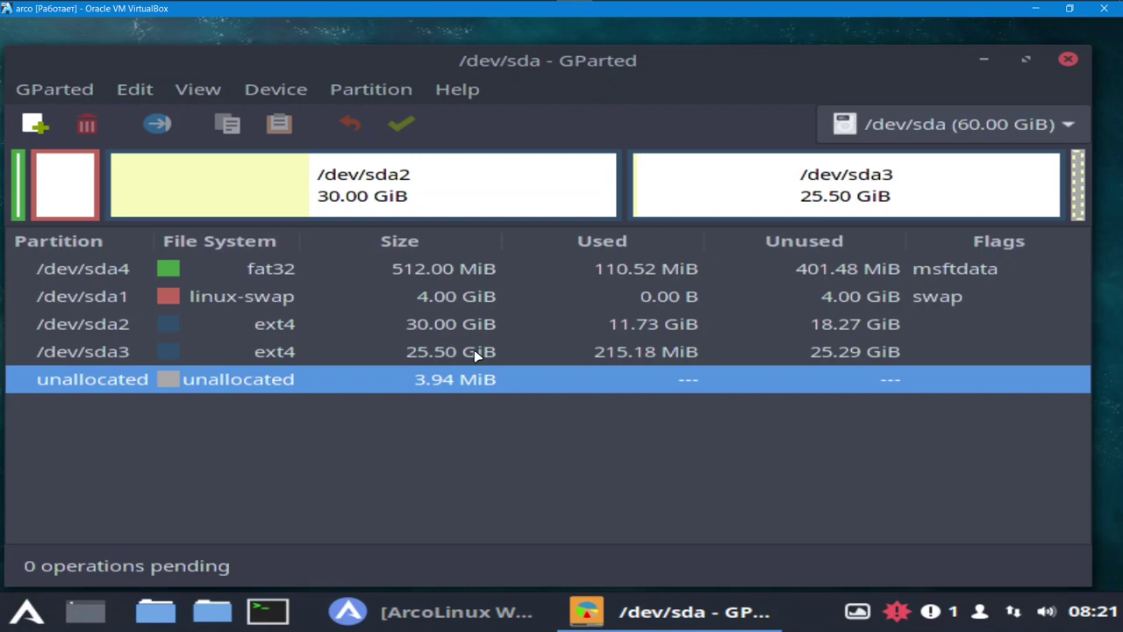
click(1067, 62)
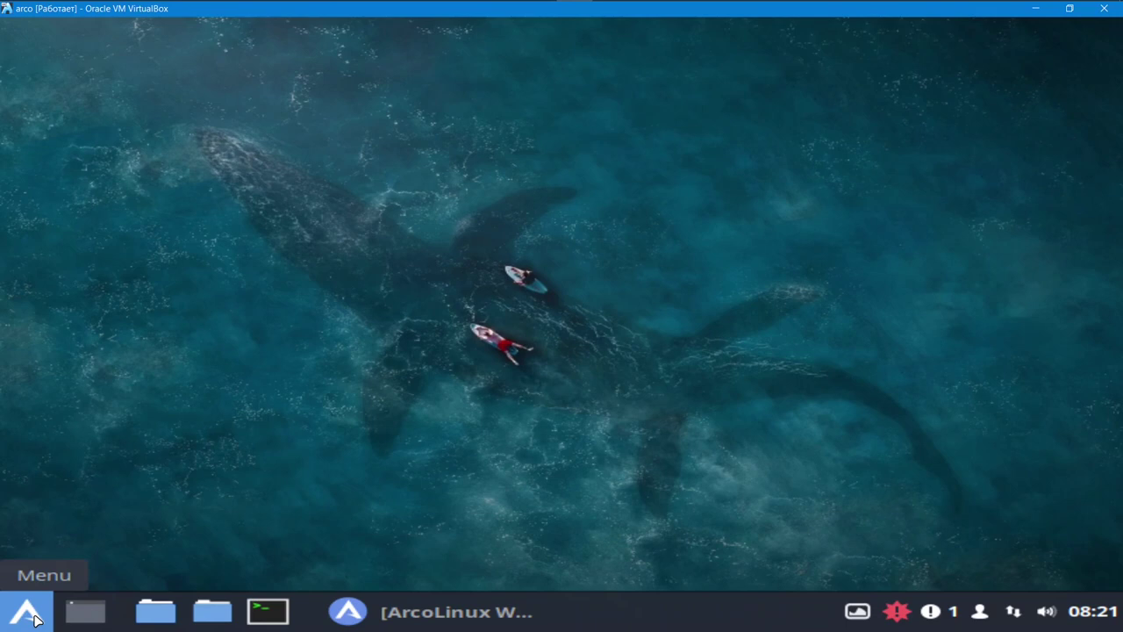
- Launch Firefox from the Internet category of the applications menu
click(36, 620)
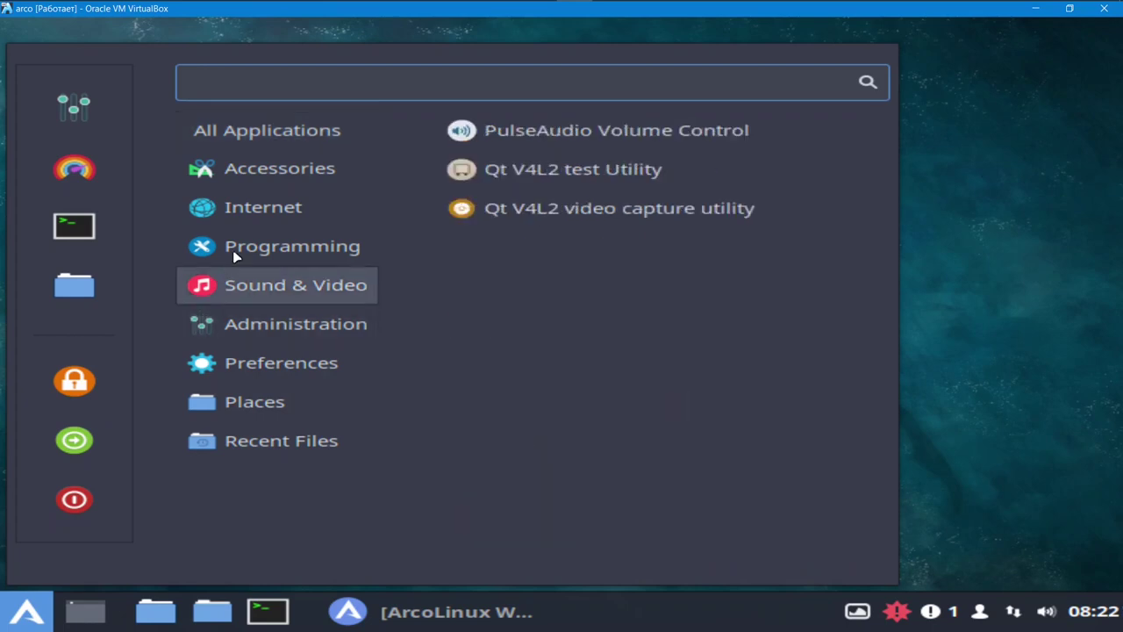
mouse_move(263, 211)
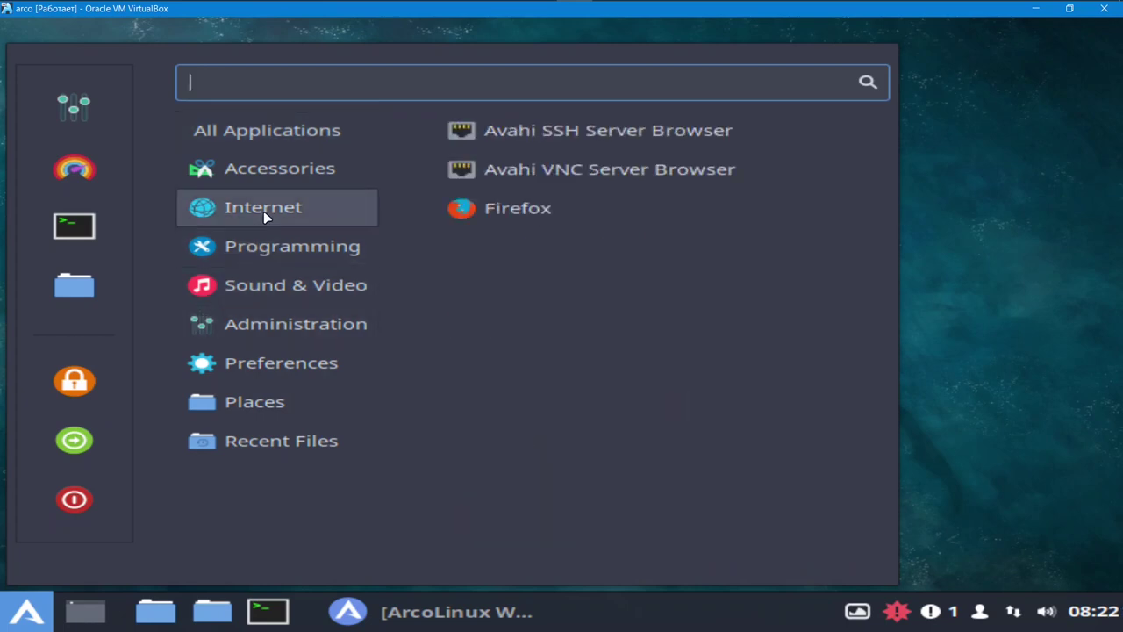
click(517, 208)
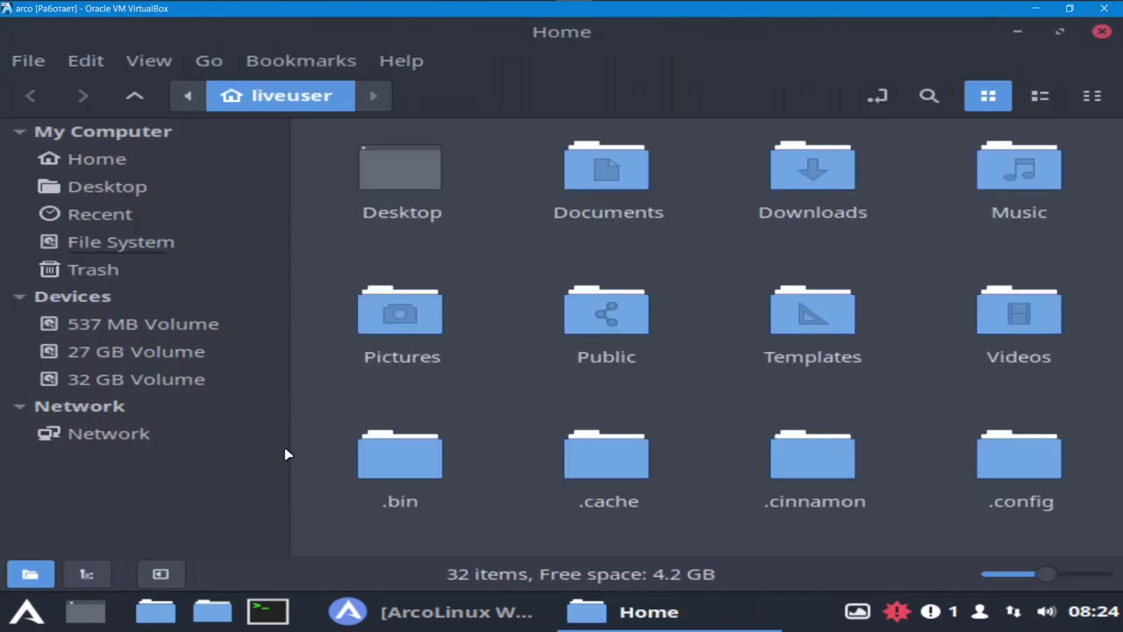
- Open Downloads, select the 'куда ставить' file, and launch a Termite terminal
double_click(817, 179)
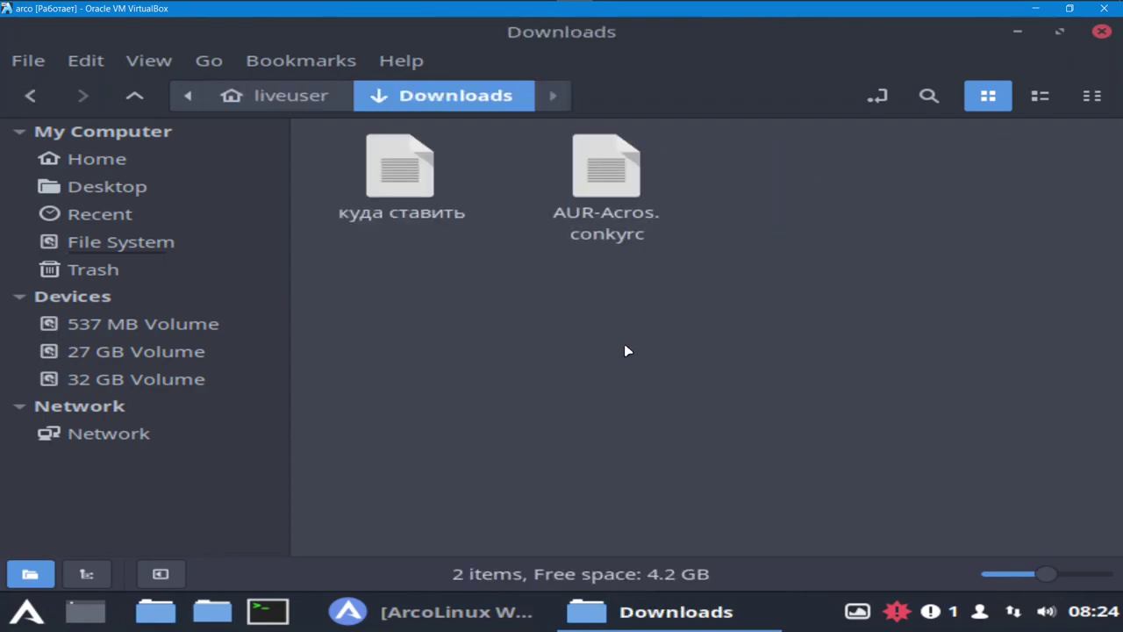
click(414, 183)
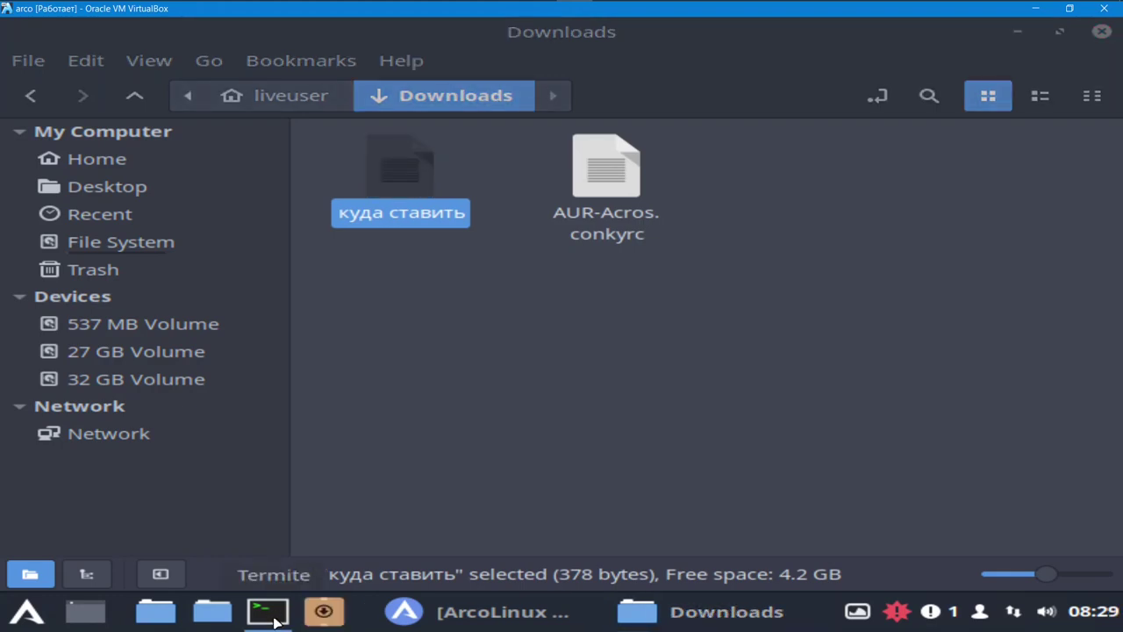
click(271, 614)
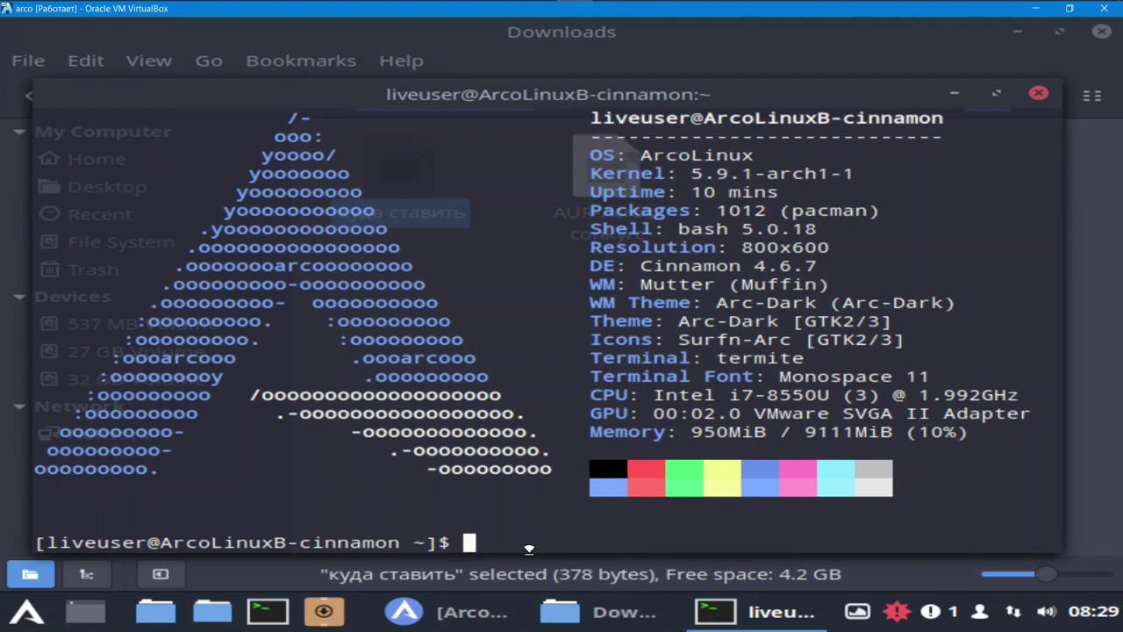
- Install Leafpad via 'sudo pacman -Sy leafpad', answering y, then minimize the terminal
text(sudo)
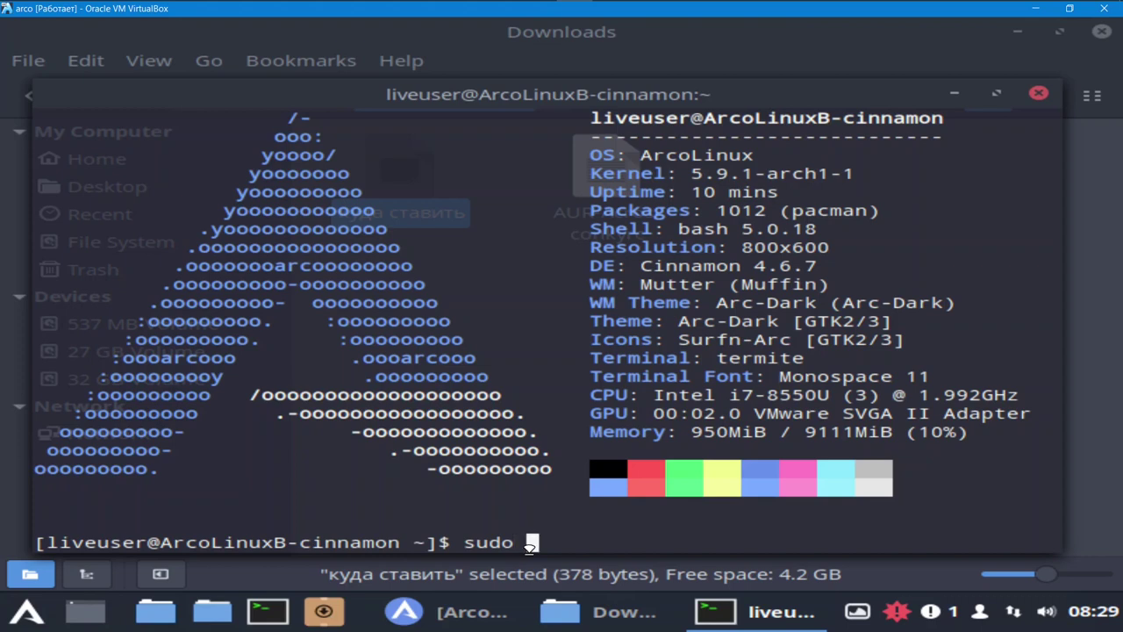
text( pacman)
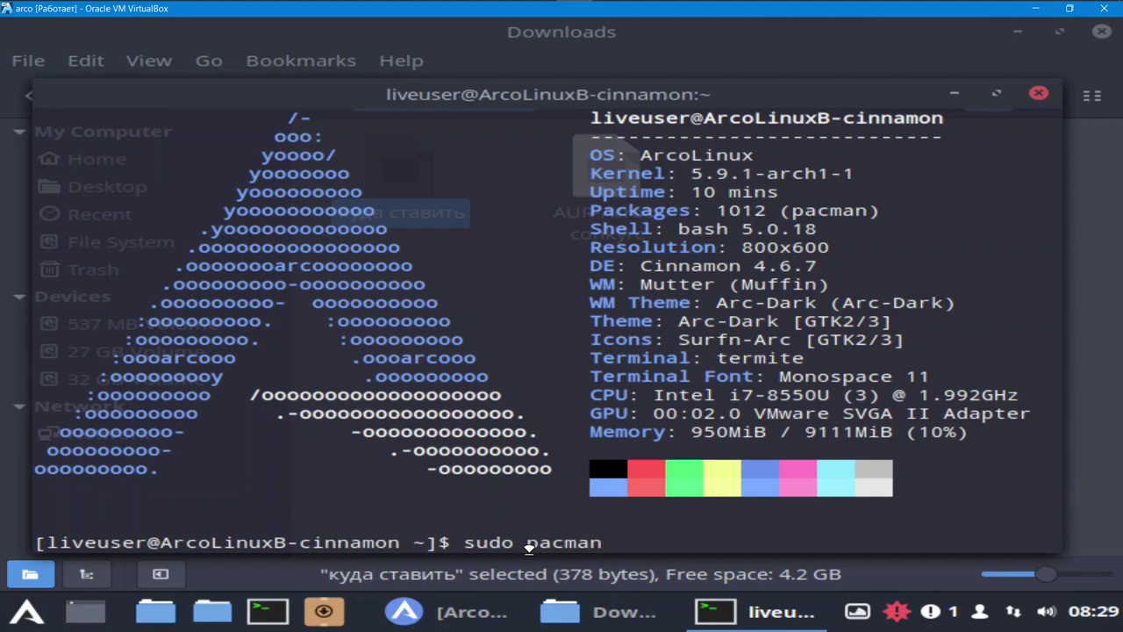
text( -Sy lea)
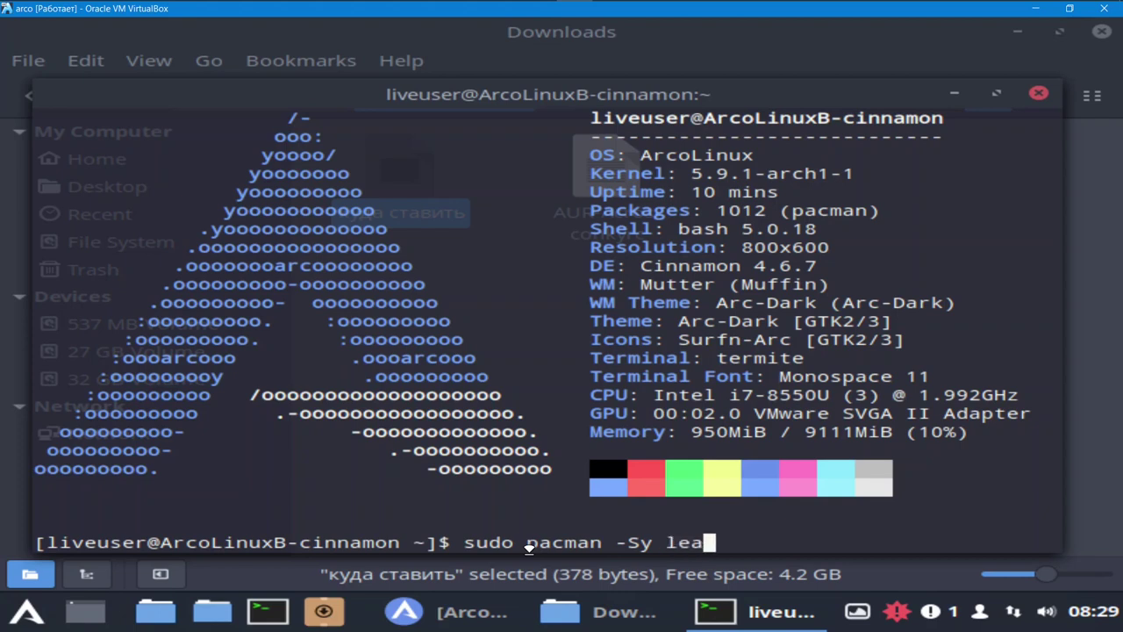
text(fpad)
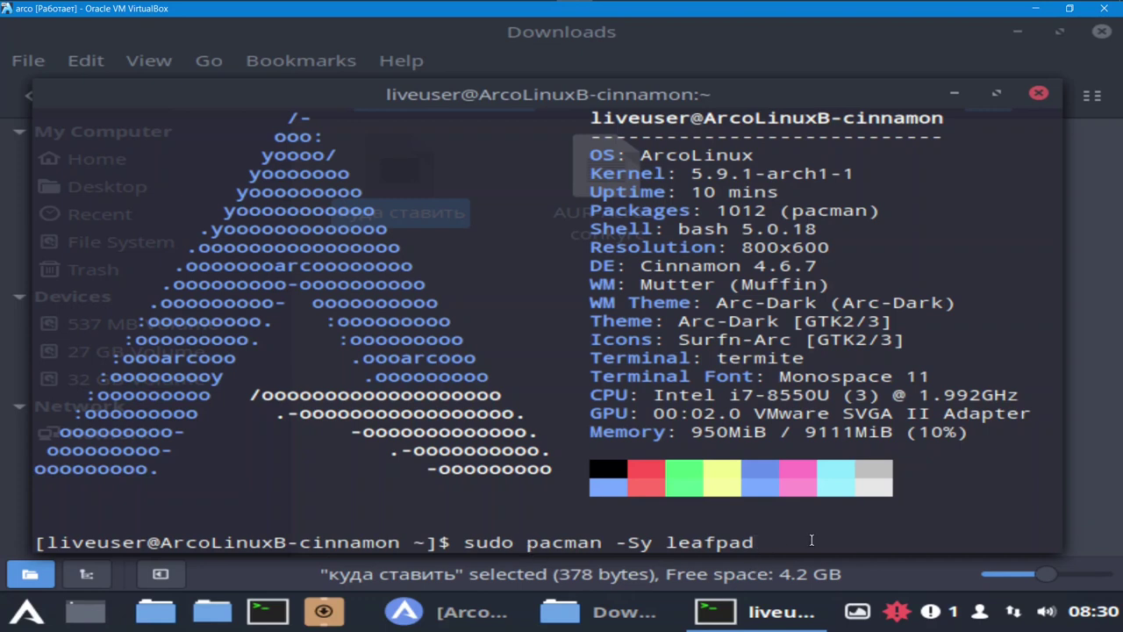
key(Return)
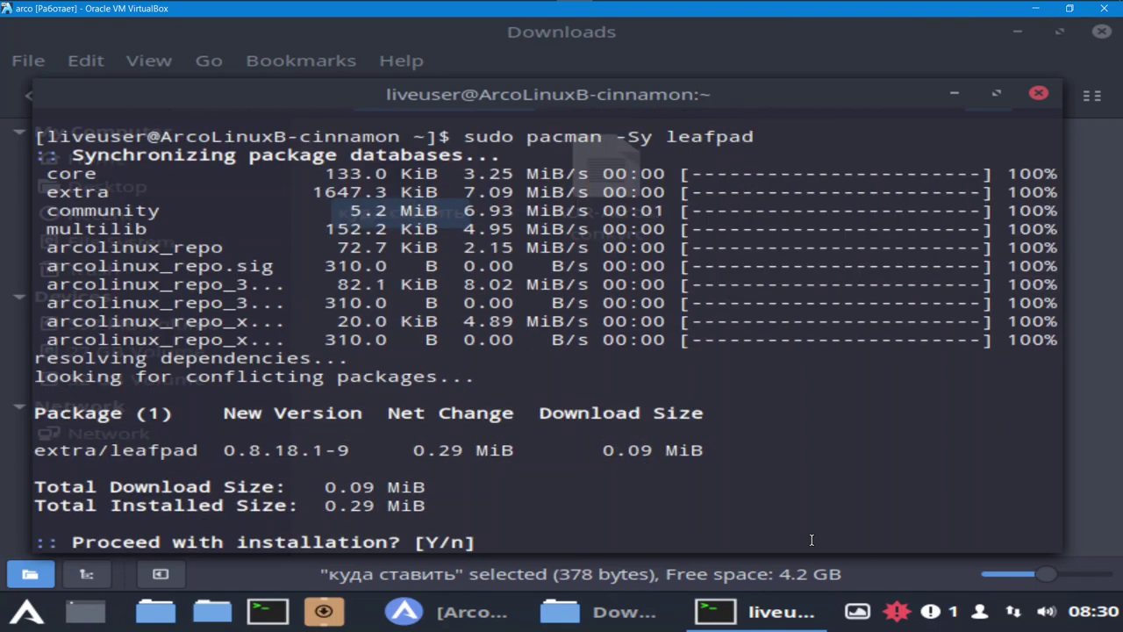
text(y)
key(Return)
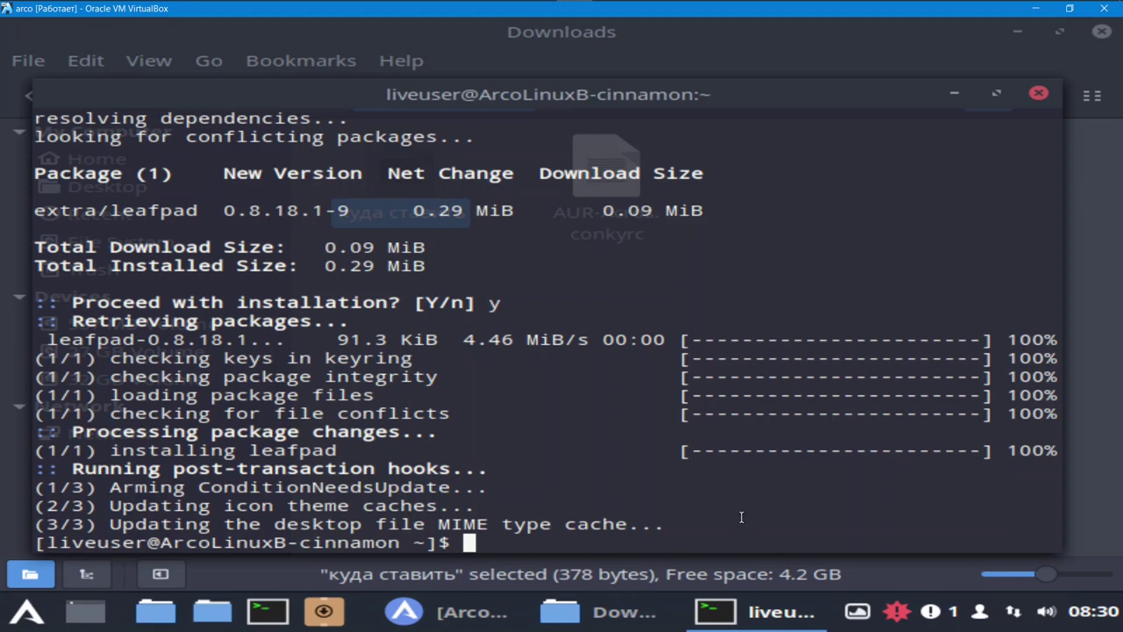
click(955, 94)
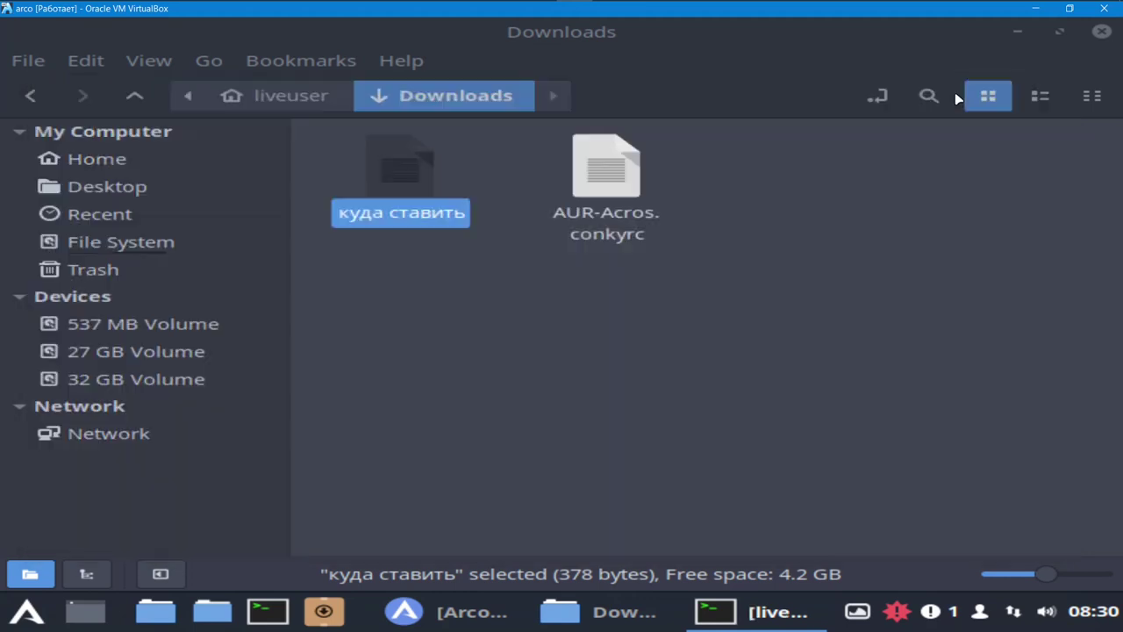
- Search the app menu for 'lea' and add Leafpad to the panel
click(28, 617)
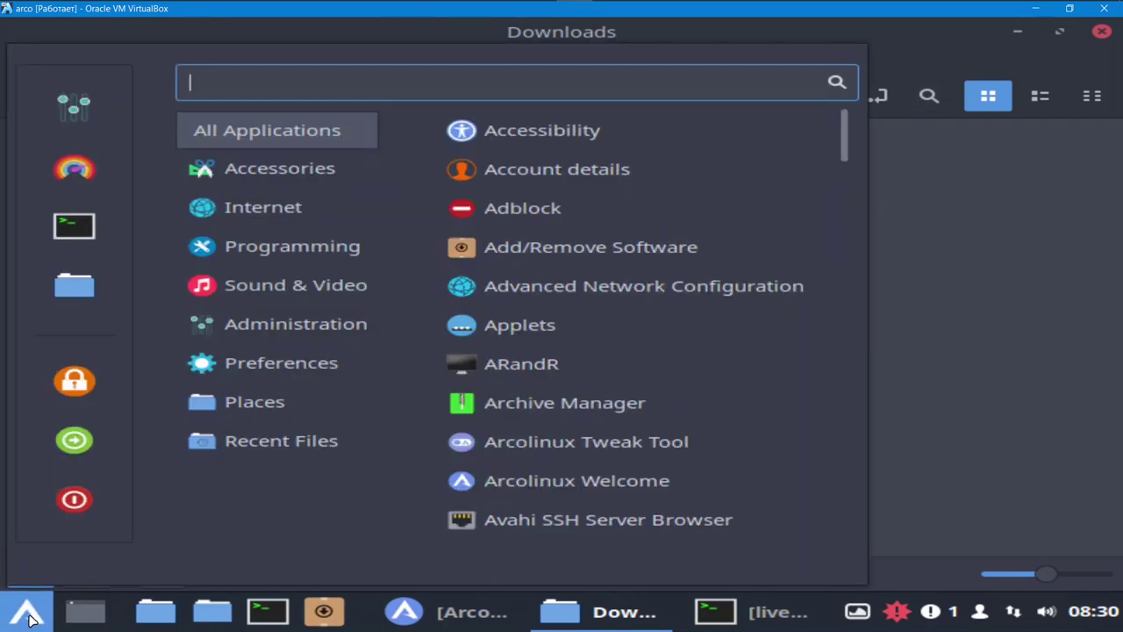
text(l)
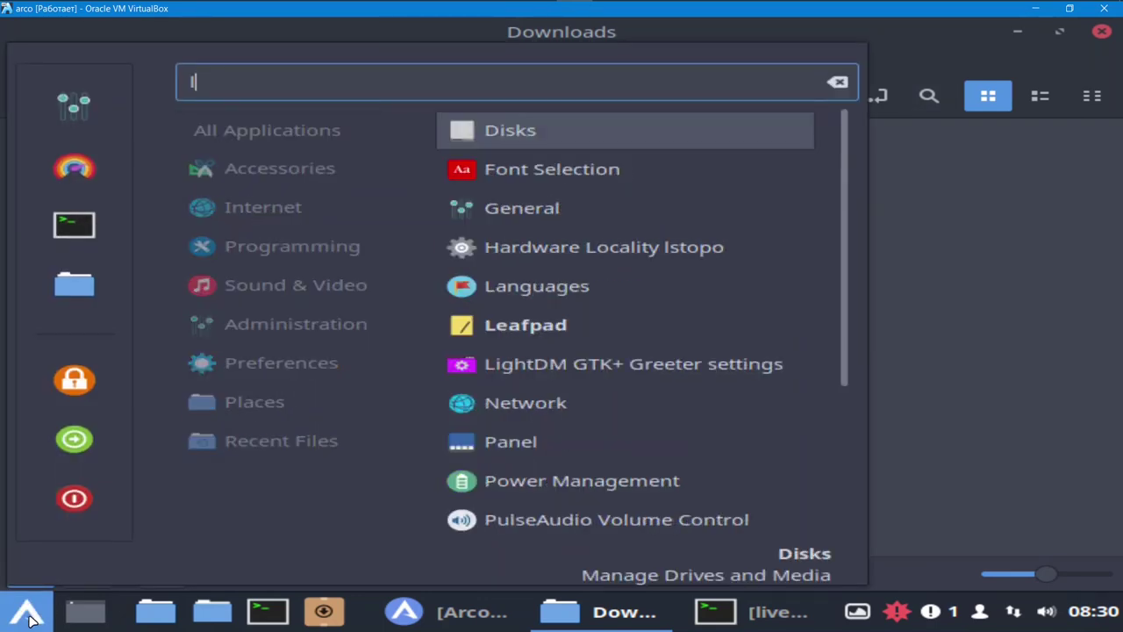
text(ea)
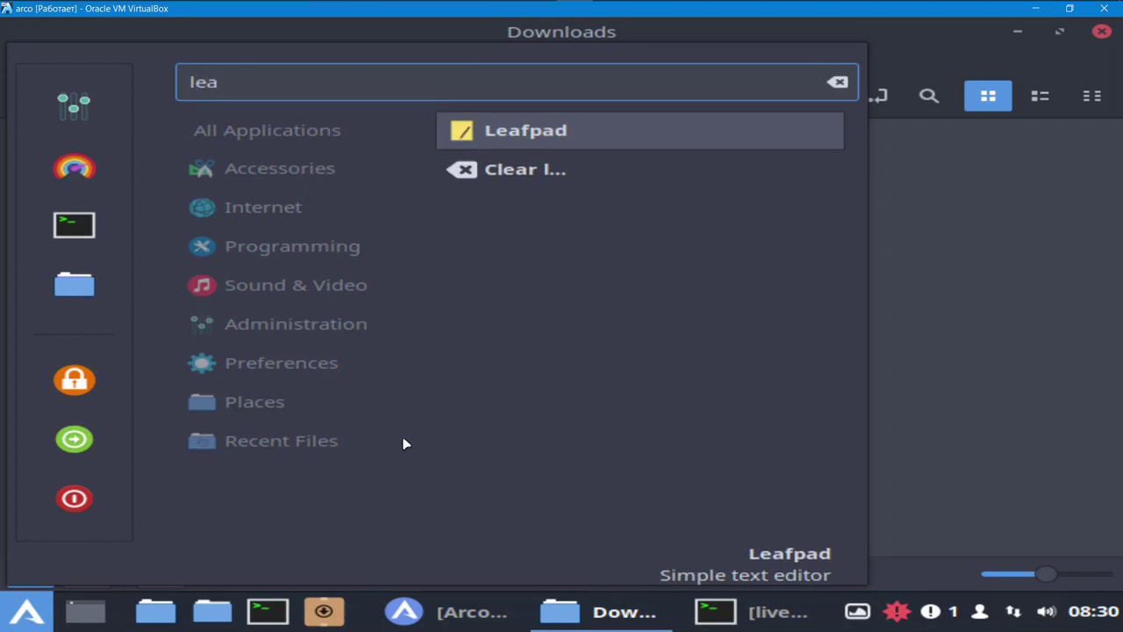
right_click(566, 130)
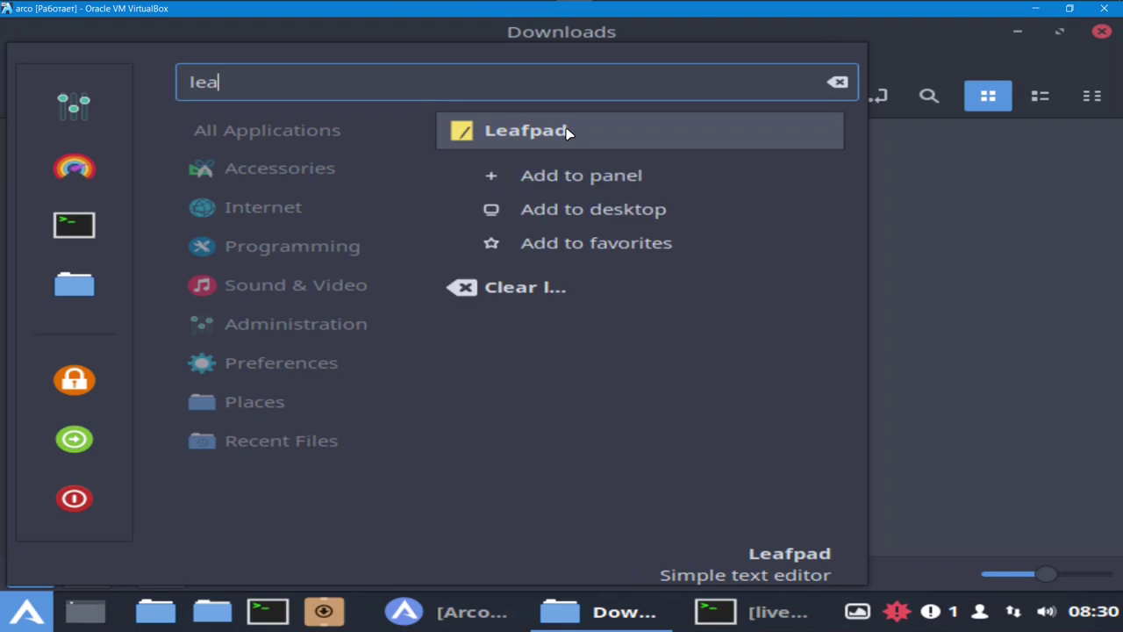
click(621, 177)
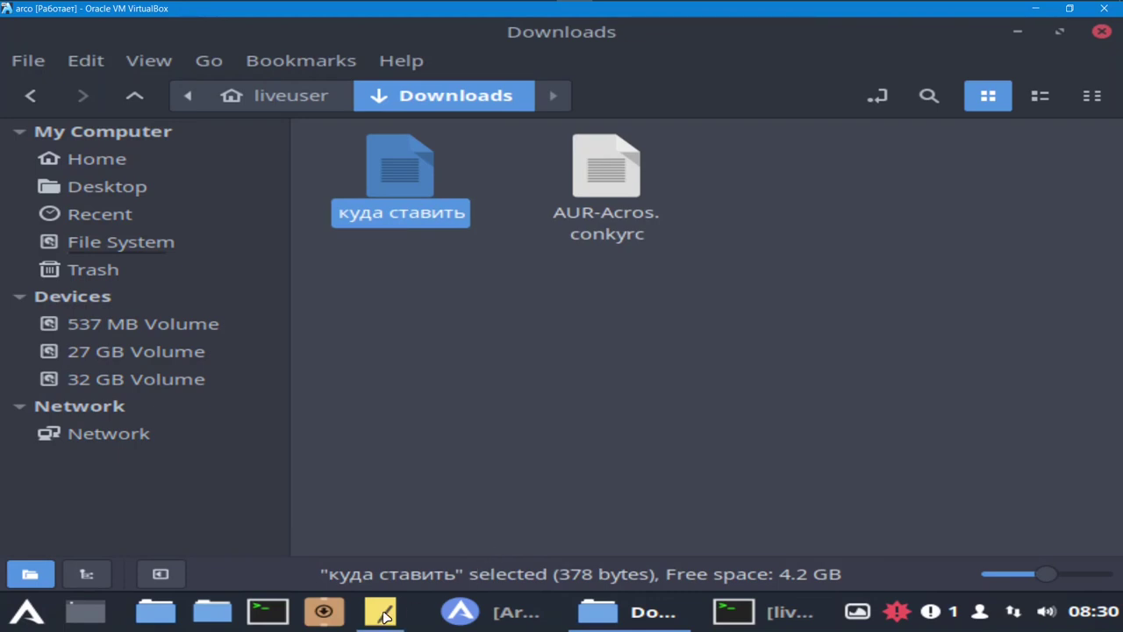
- Open the 'куда ставить' notes file in Leafpad, chosen as another application
right_click(391, 181)
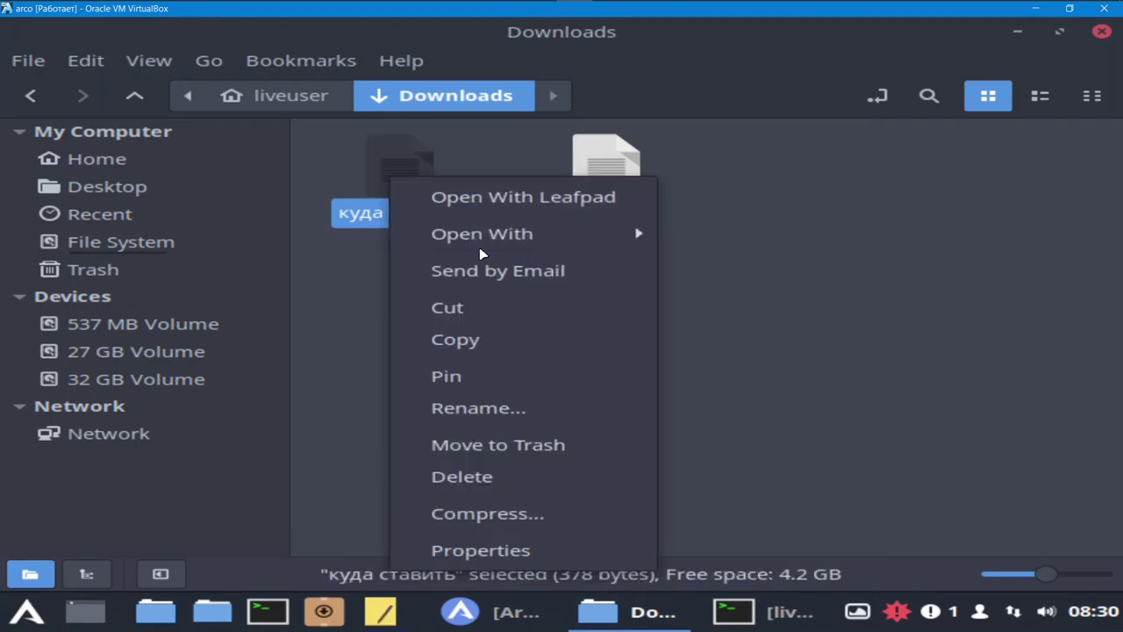
mouse_move(482, 245)
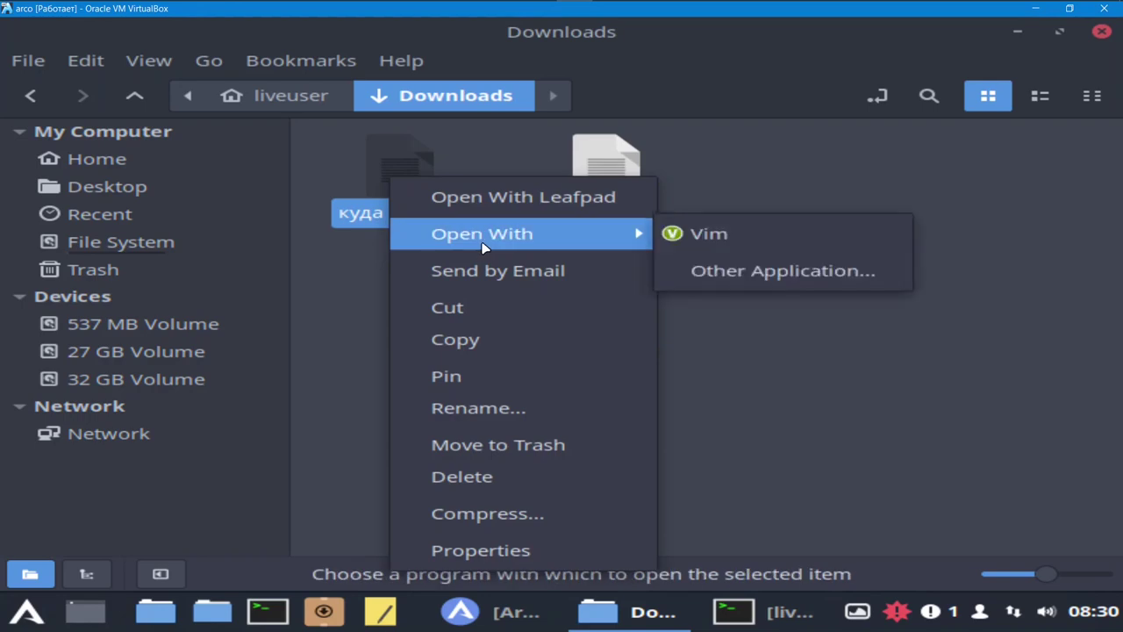
click(795, 271)
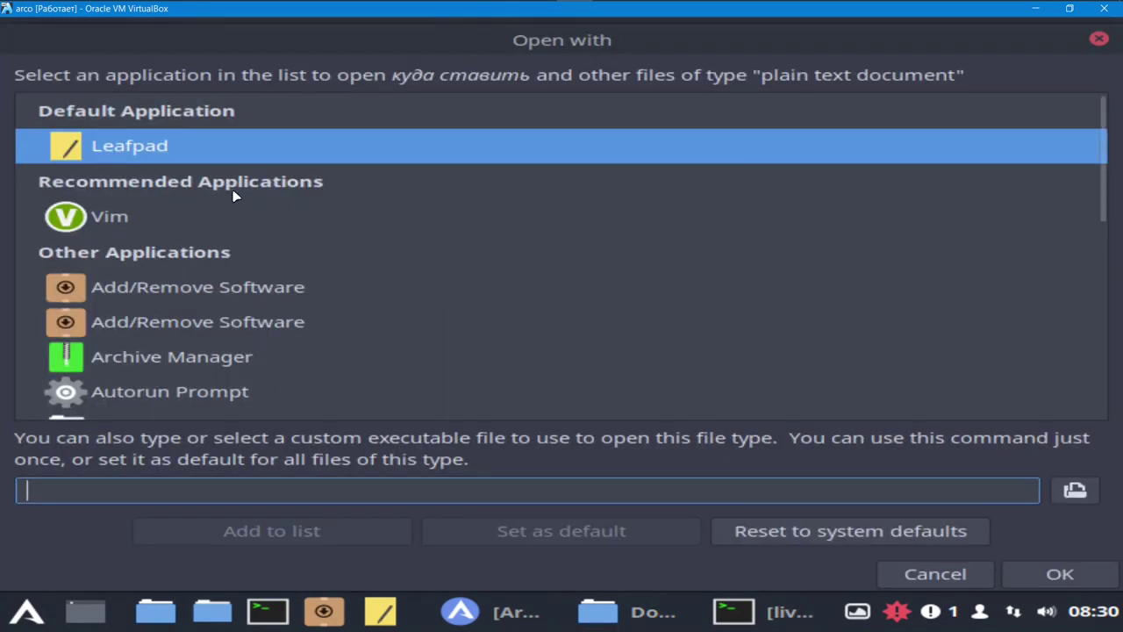
click(223, 161)
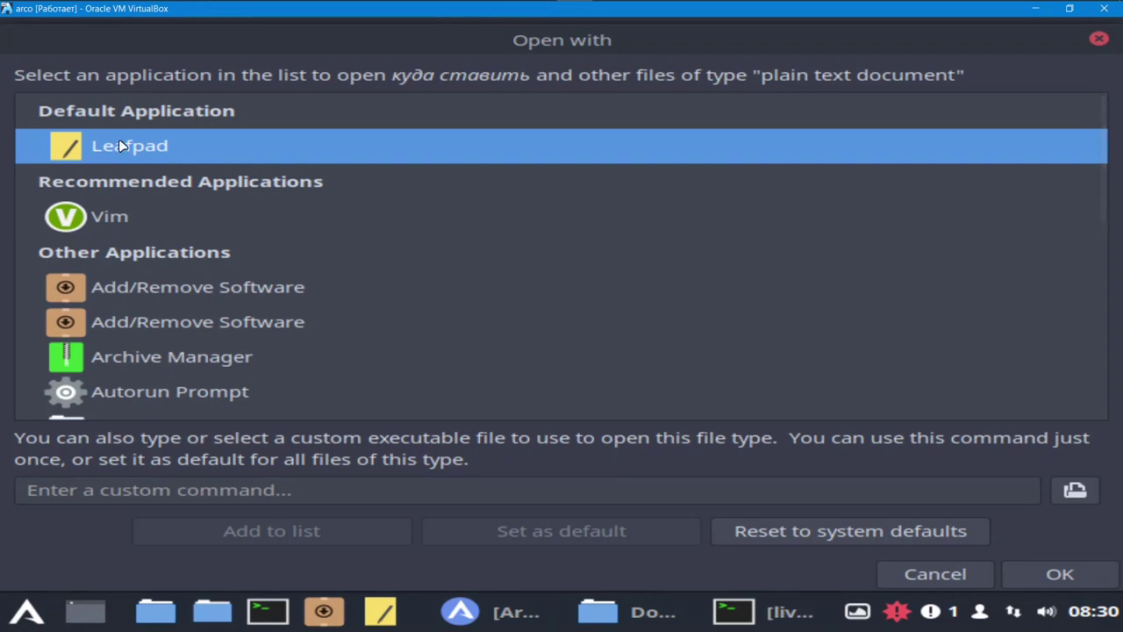
click(856, 531)
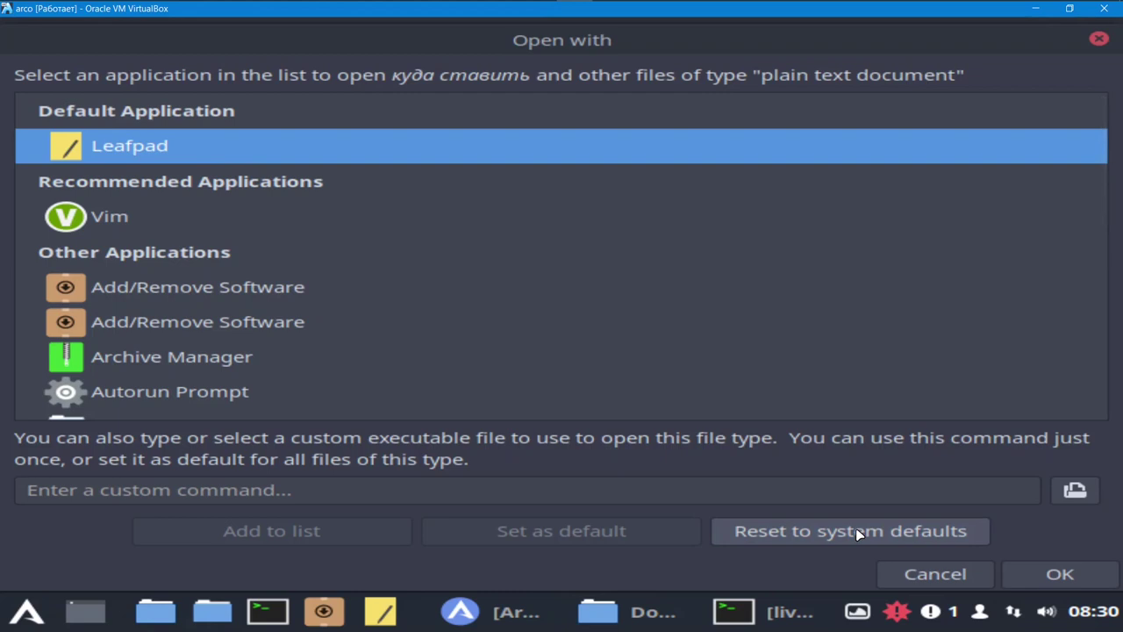
click(1075, 577)
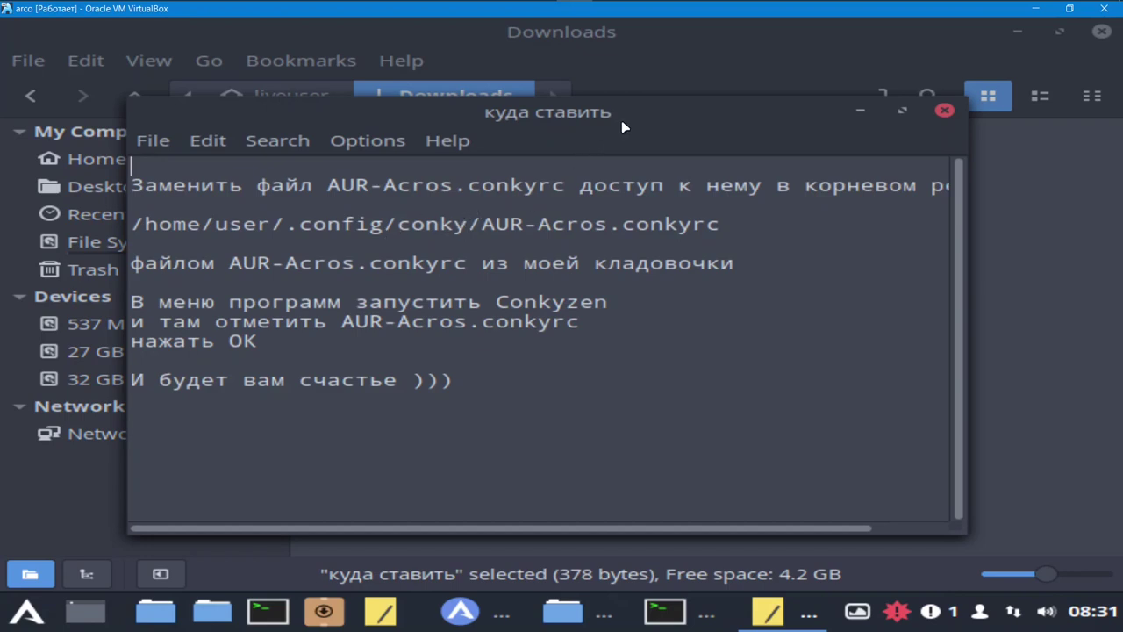
- Move the Leafpad note lower-left, copy AUR-Acros.conkyrc from Downloads, then restore the note
drag(648, 116, 704, 268)
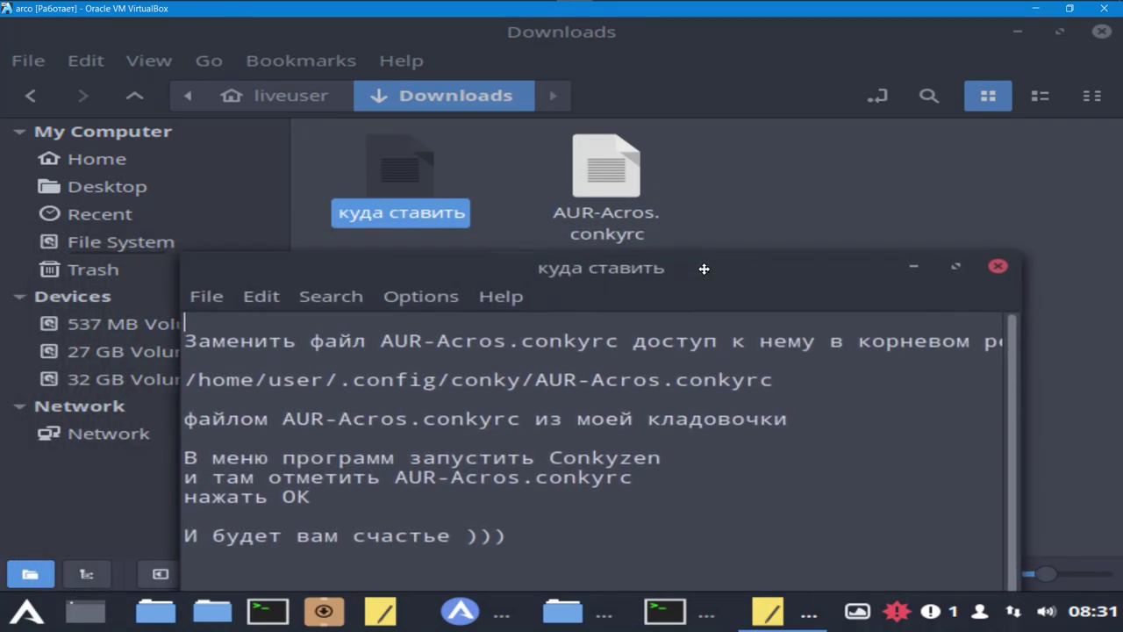
right_click(607, 179)
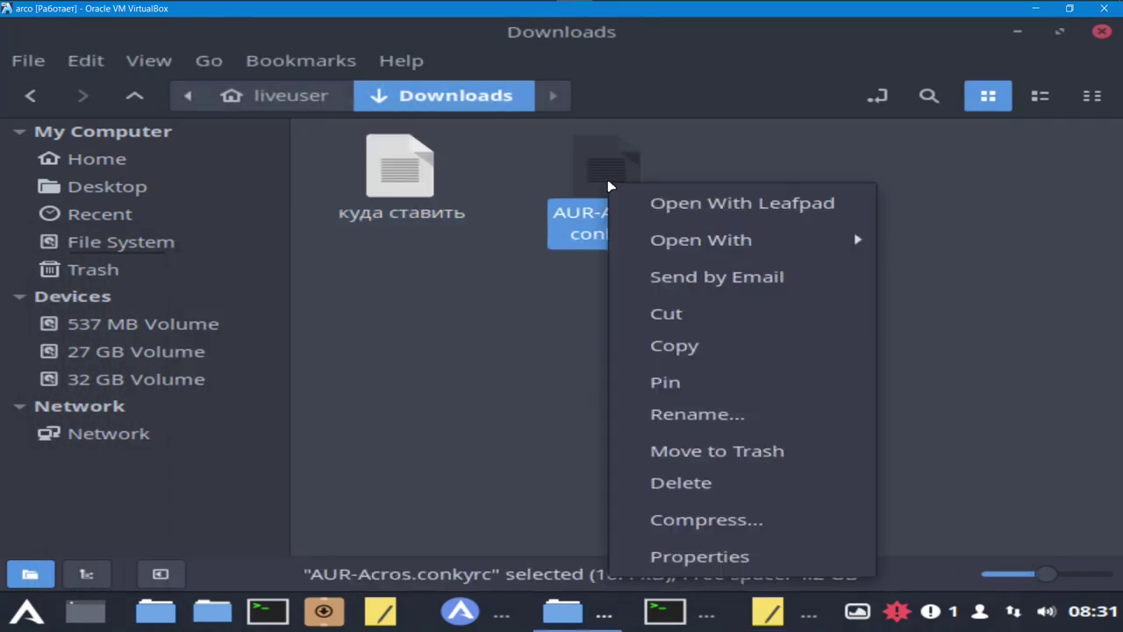
click(674, 346)
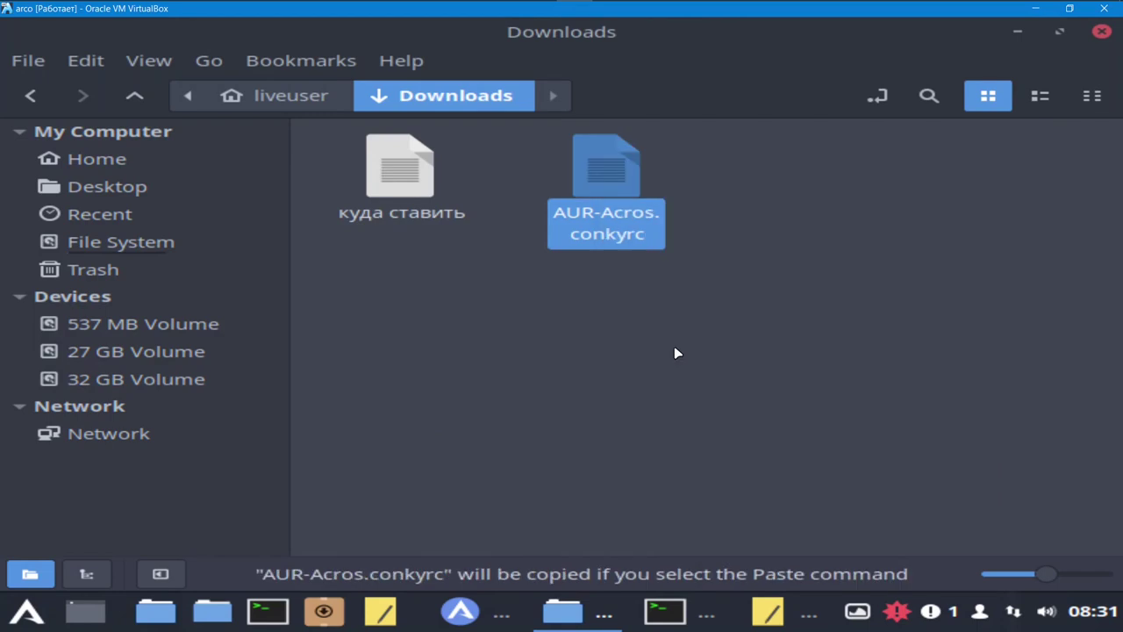
click(771, 614)
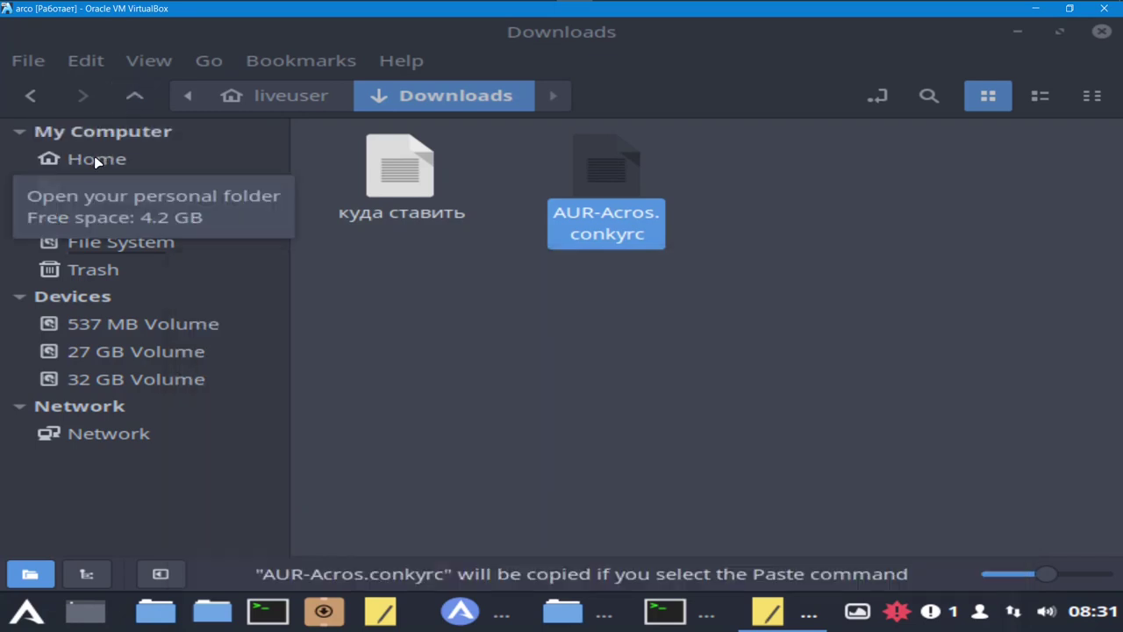
- Go to the home folder in Nemo and reload its listing
click(97, 162)
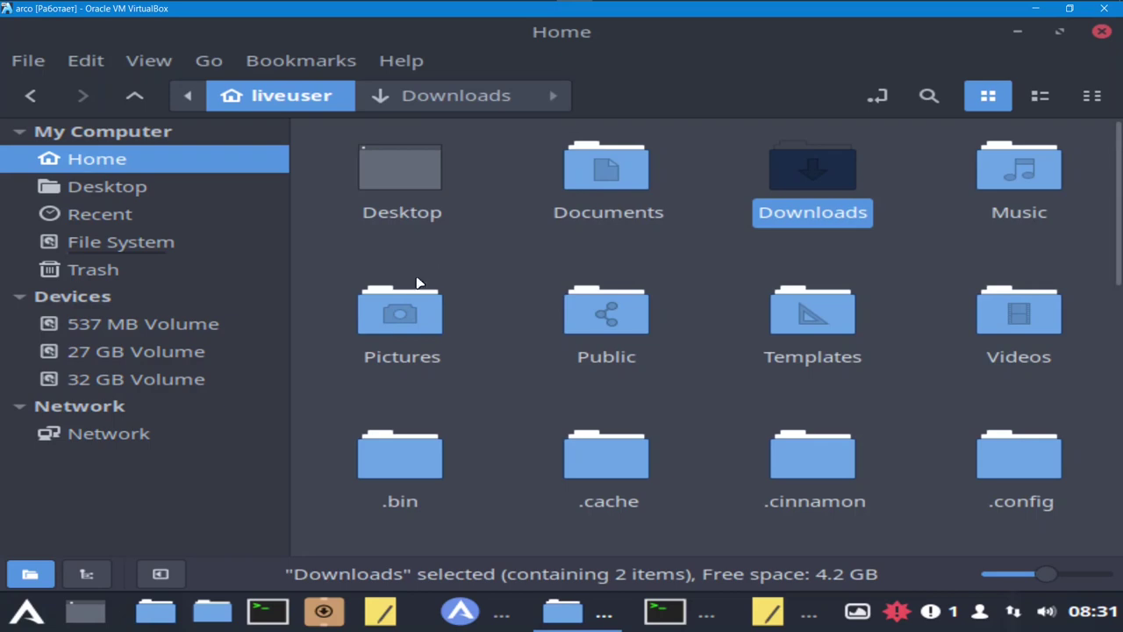
click(149, 61)
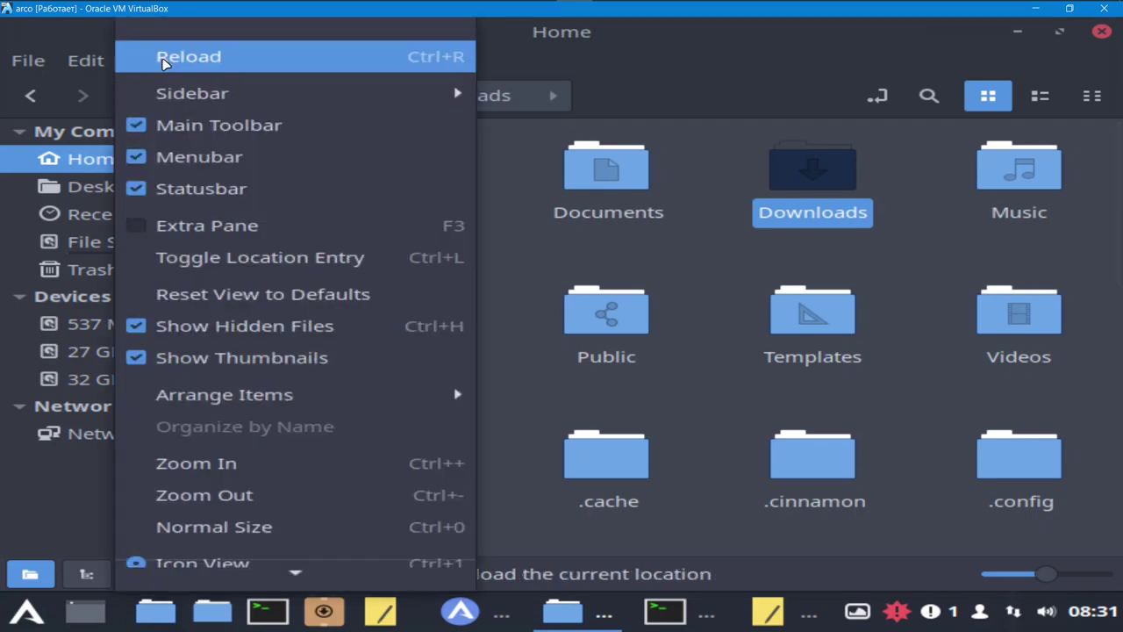
click(709, 107)
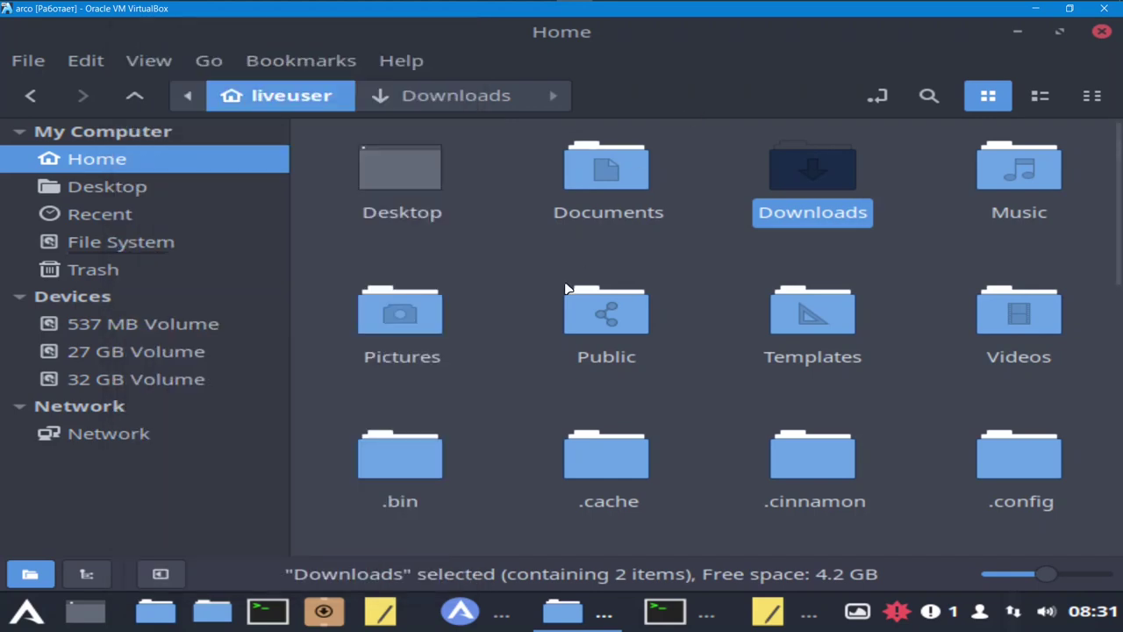
- Open .config and then its conky folder, with the Leafpad note brought back up
scroll(566, 286, down, 4)
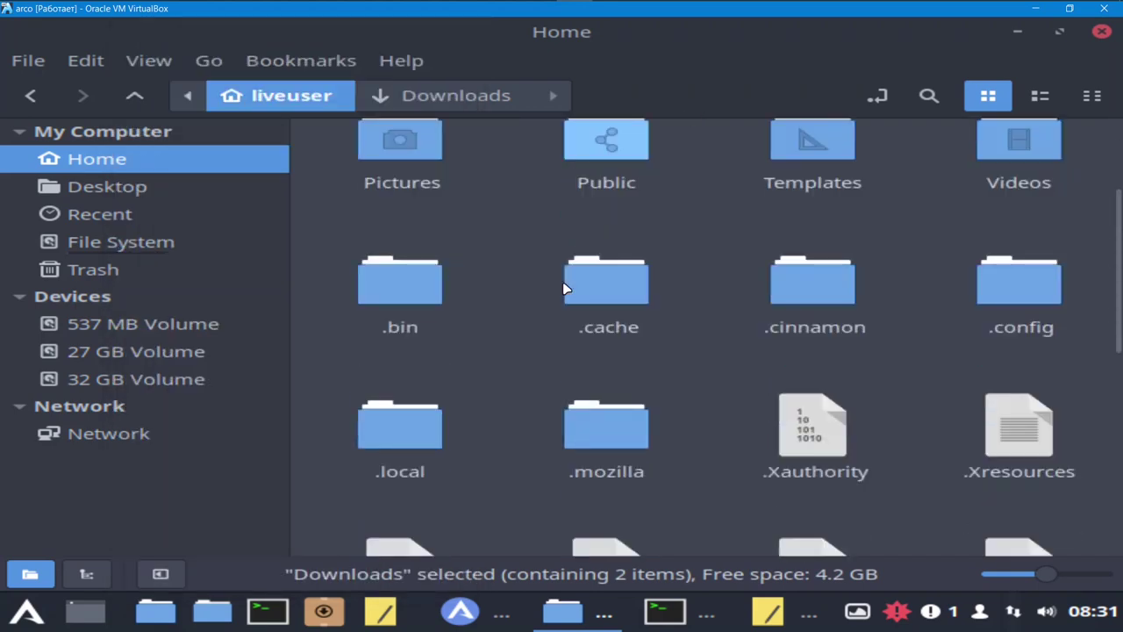
click(1013, 305)
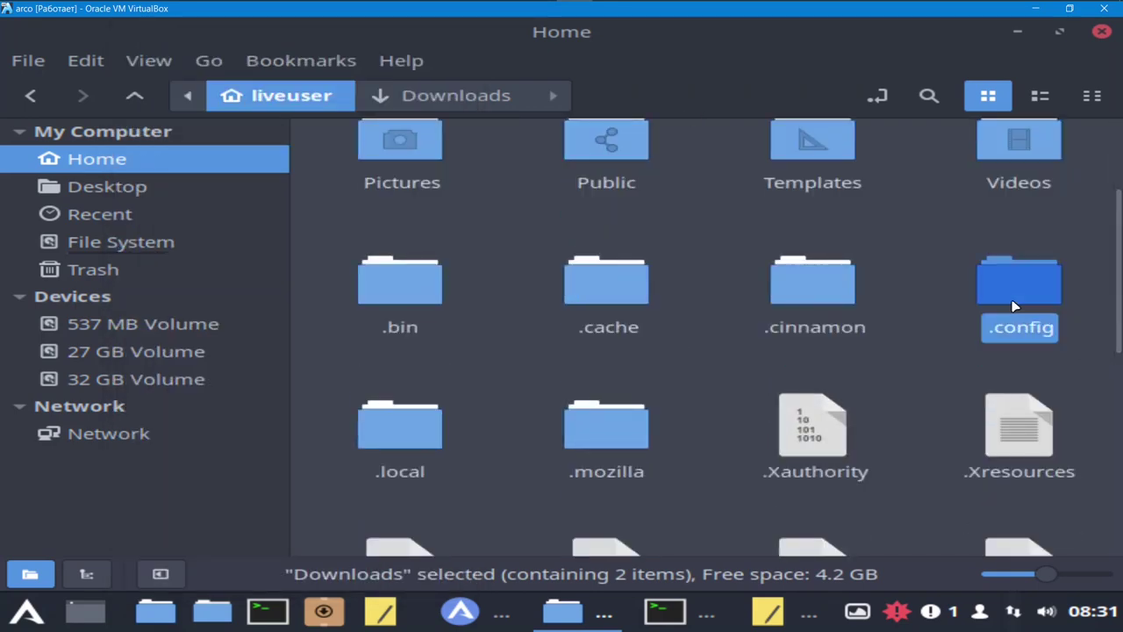
double_click(1014, 305)
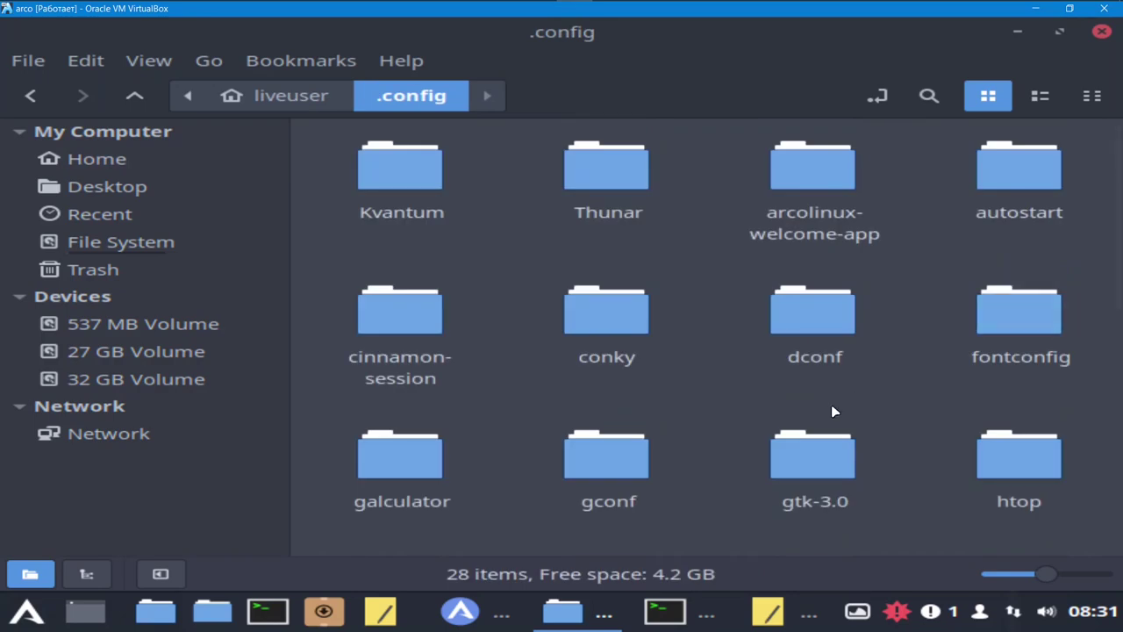
double_click(627, 332)
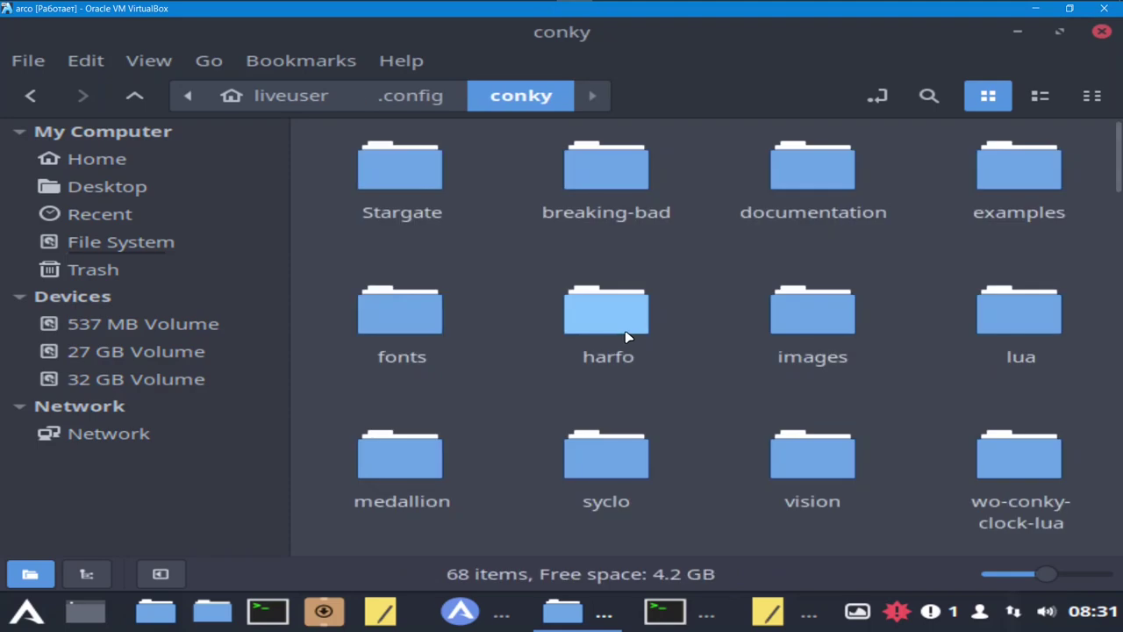
click(767, 615)
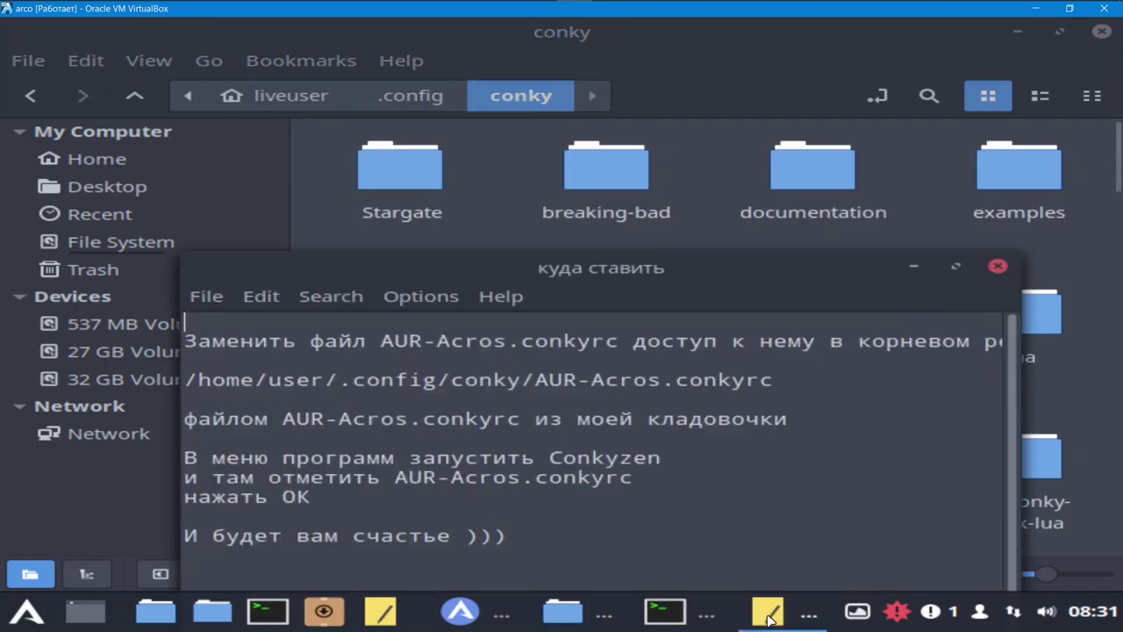